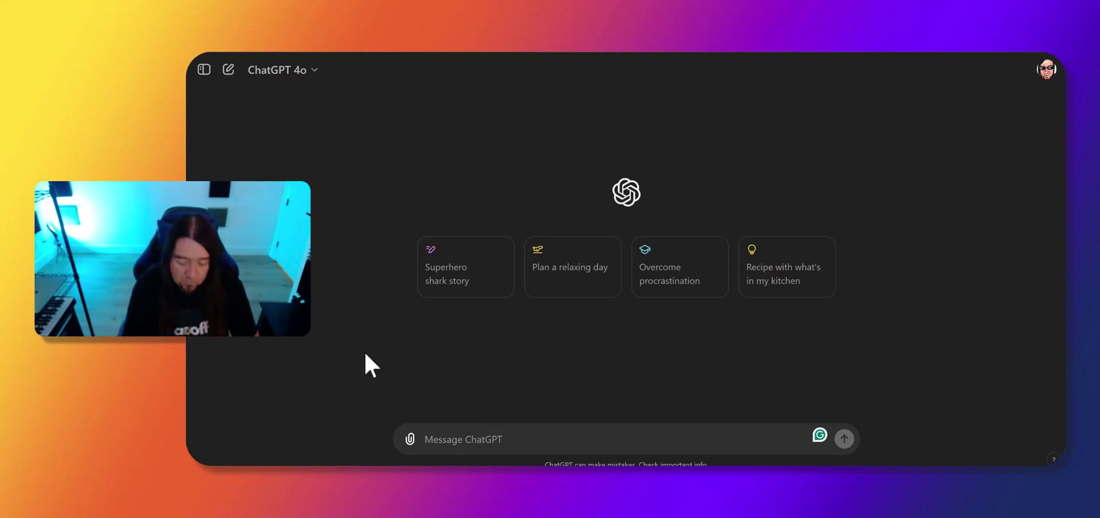
# Ask for a hyper realistic, photo realistic image of a creature no one has ever seen before.
pyautogui.write('i want a hyper realistic image of ')
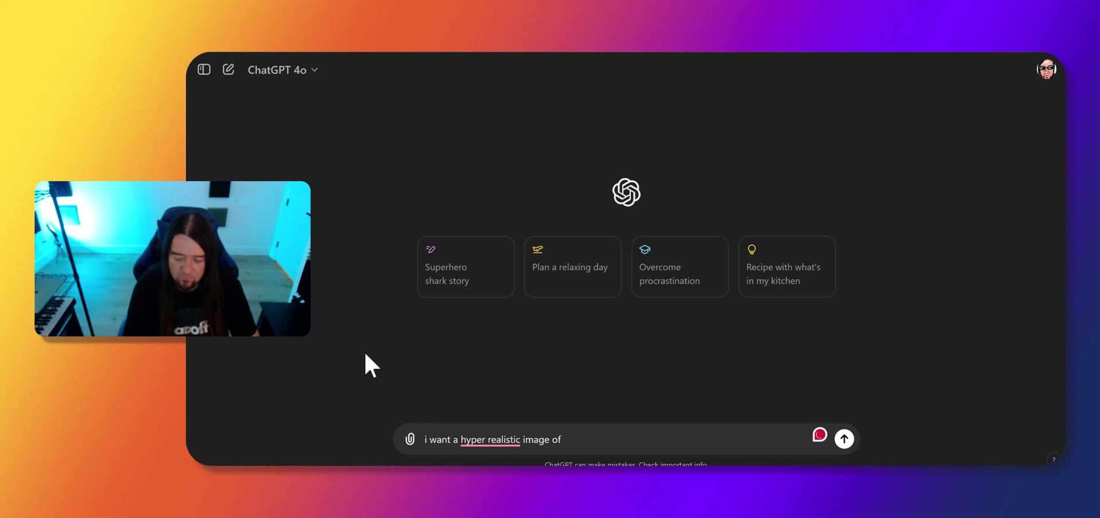
pyautogui.write('a c')
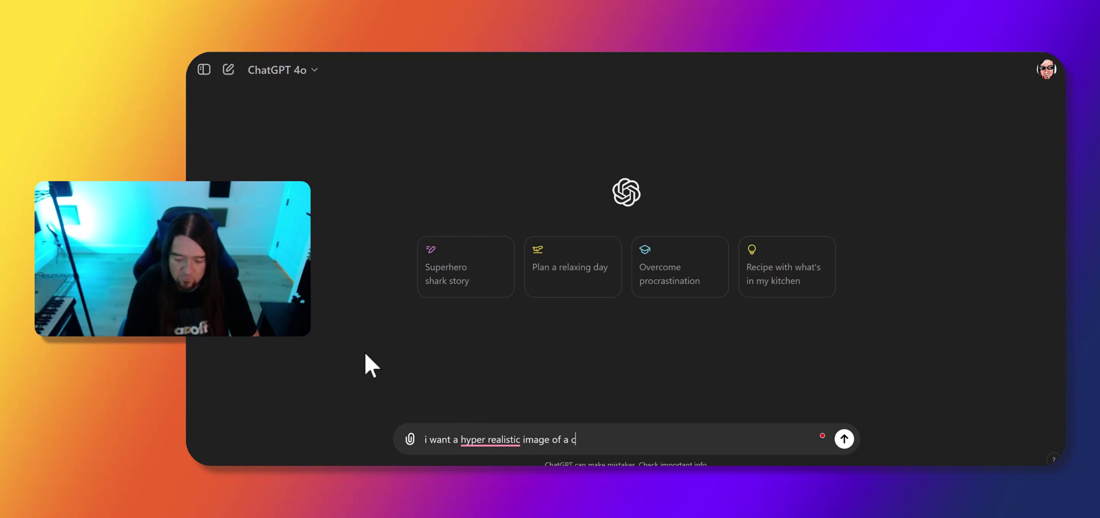
pyautogui.write('re')
pyautogui.write('atur')
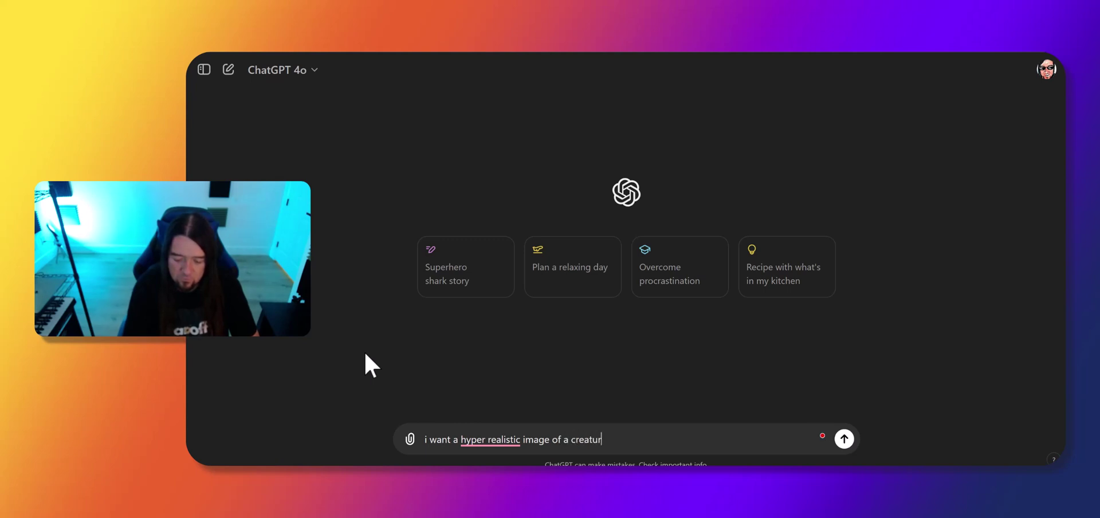
pyautogui.write('e no one has')
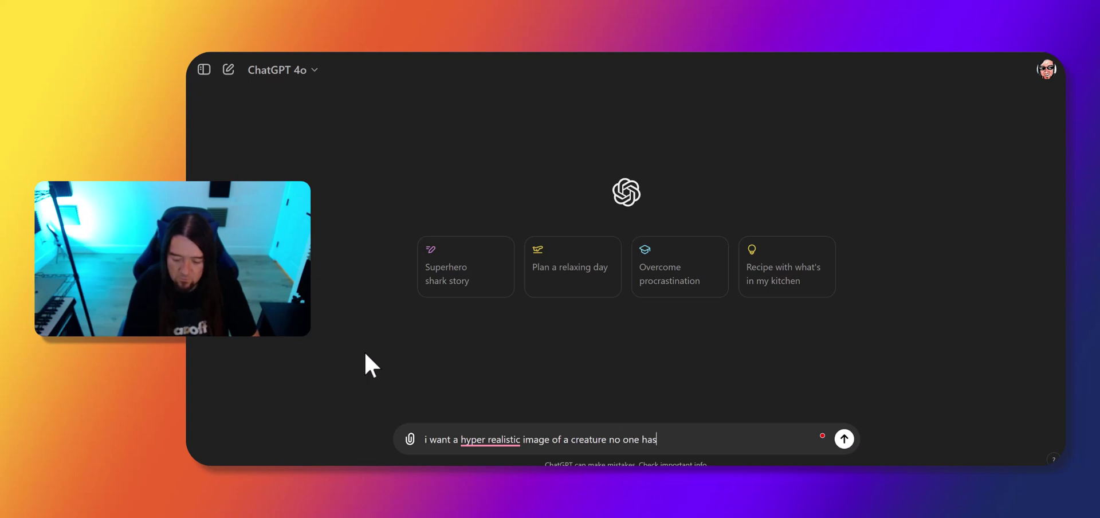
pyautogui.write(' ever seen before. i wa')
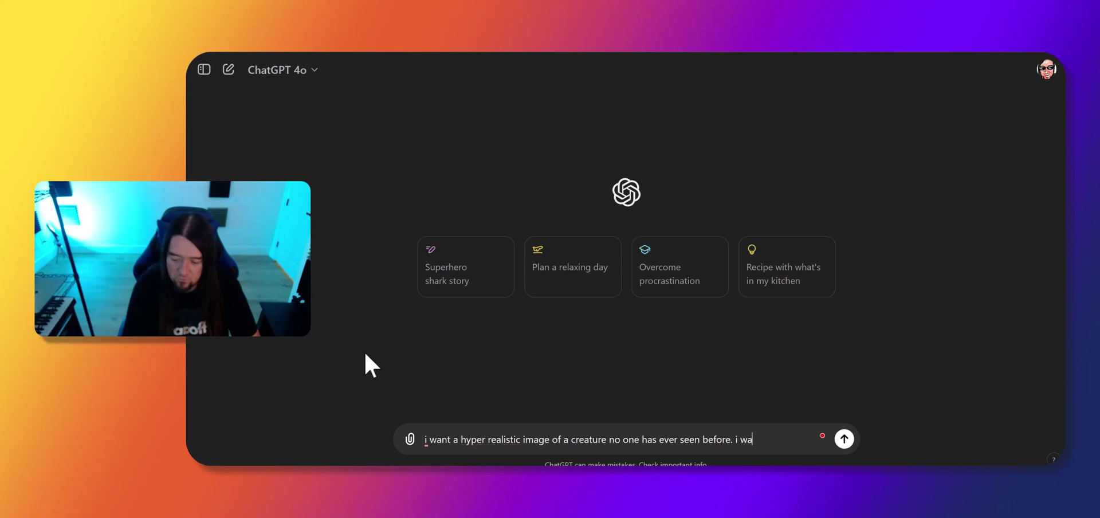
pyautogui.write('nt it to loo')
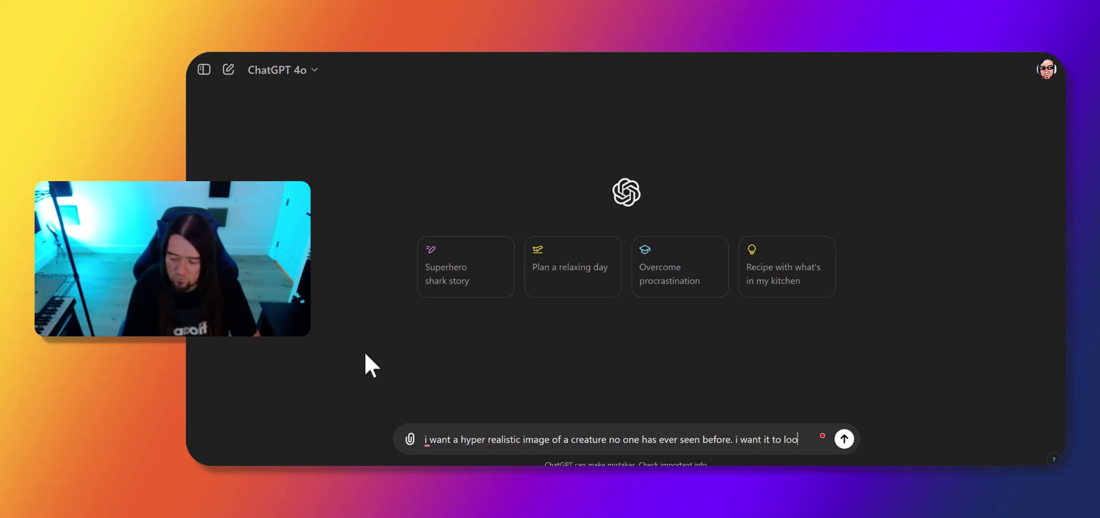
pyautogui.write('k photo realisitc')
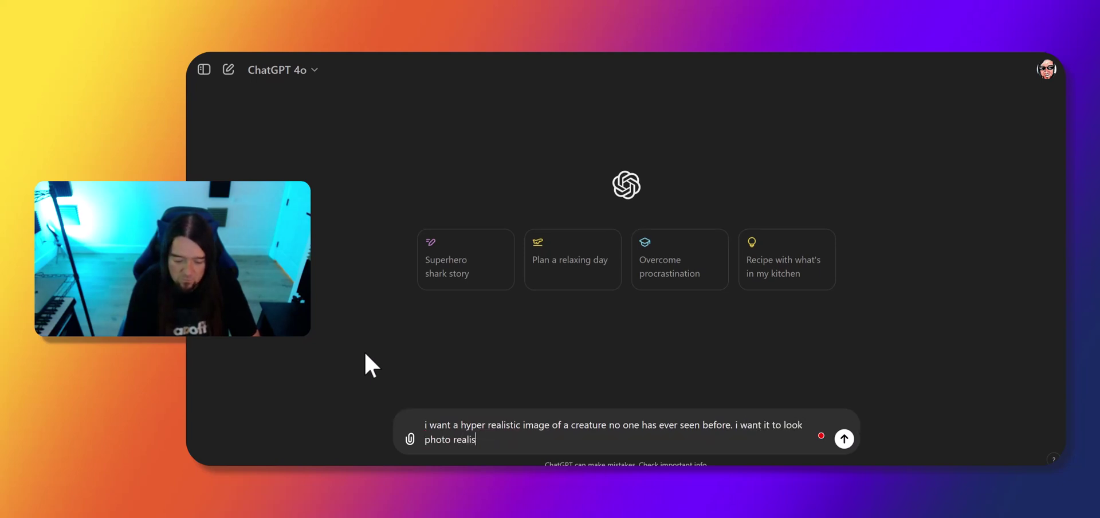
pyautogui.press('Return')
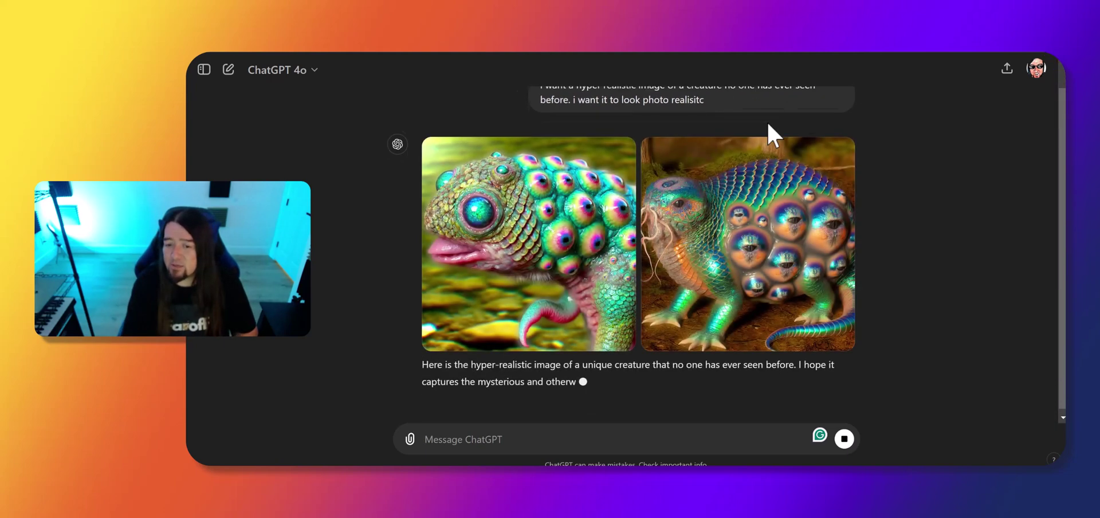
# Examine the two generated creature images one at a time in the enlarged view, closing the viewer after each.
pyautogui.scroll(2, 706, 148)
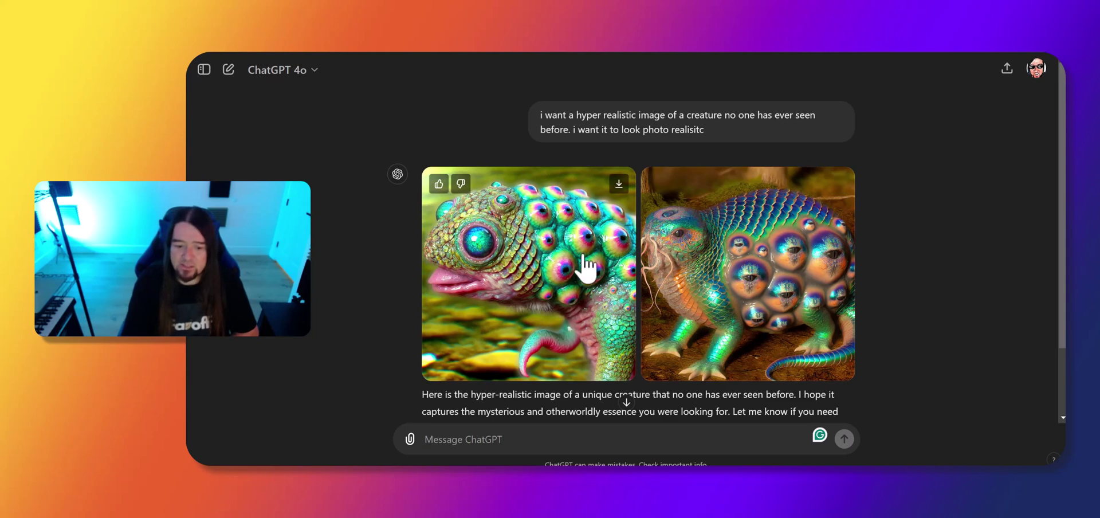
pyautogui.click(552, 249)
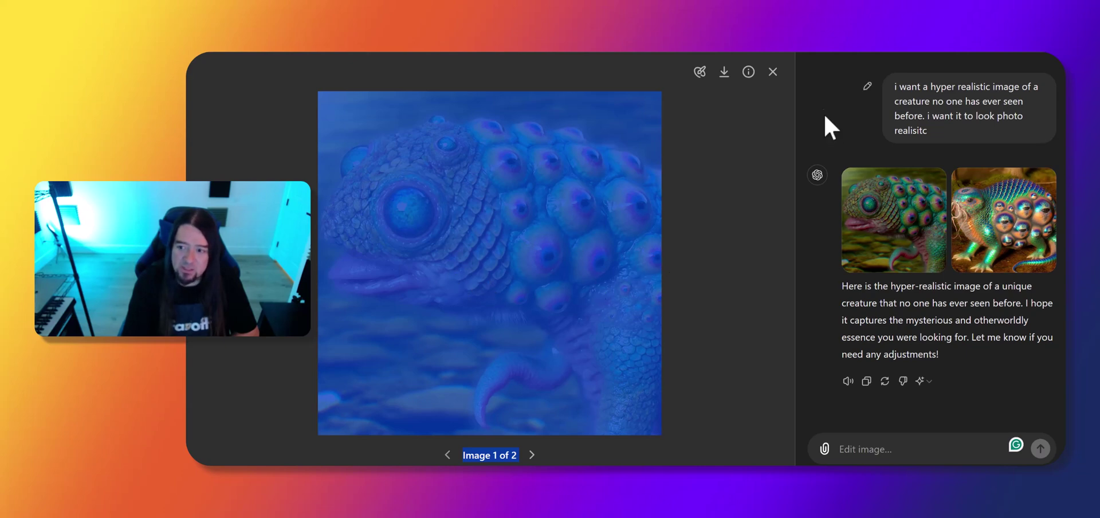
pyautogui.click(773, 72)
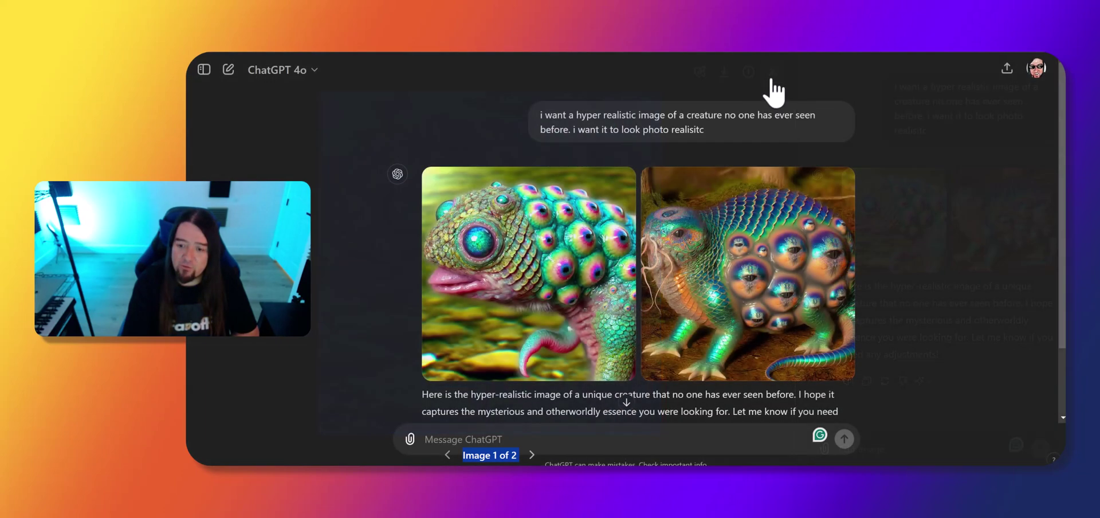
pyautogui.click(596, 280)
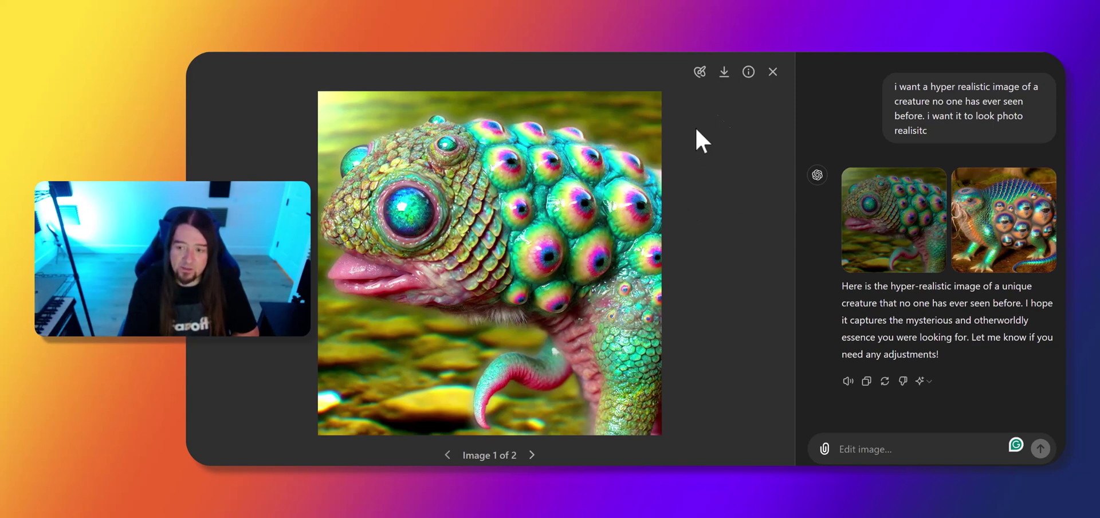
pyautogui.click(773, 73)
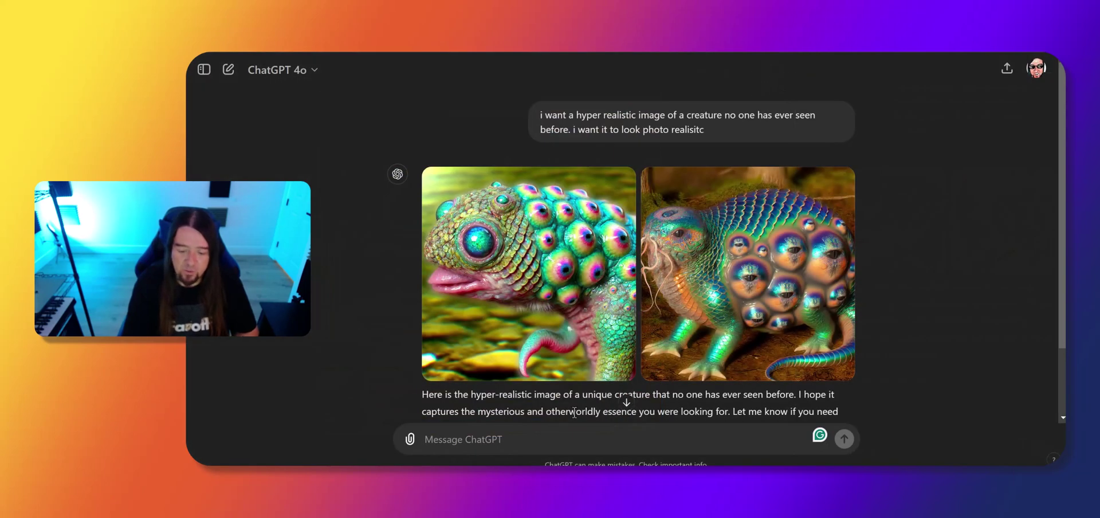
pyautogui.scroll(-2, 579, 314)
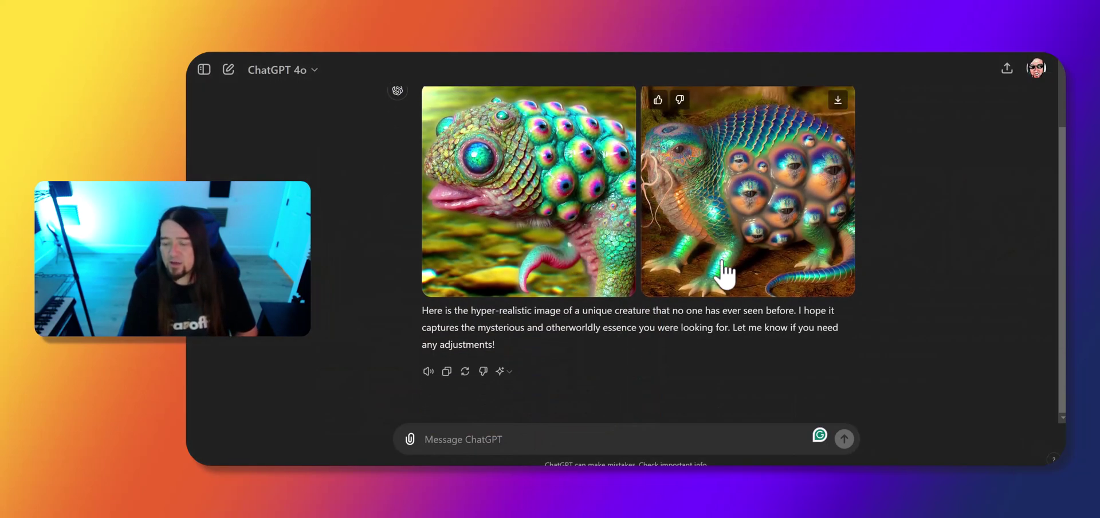
pyautogui.click(708, 243)
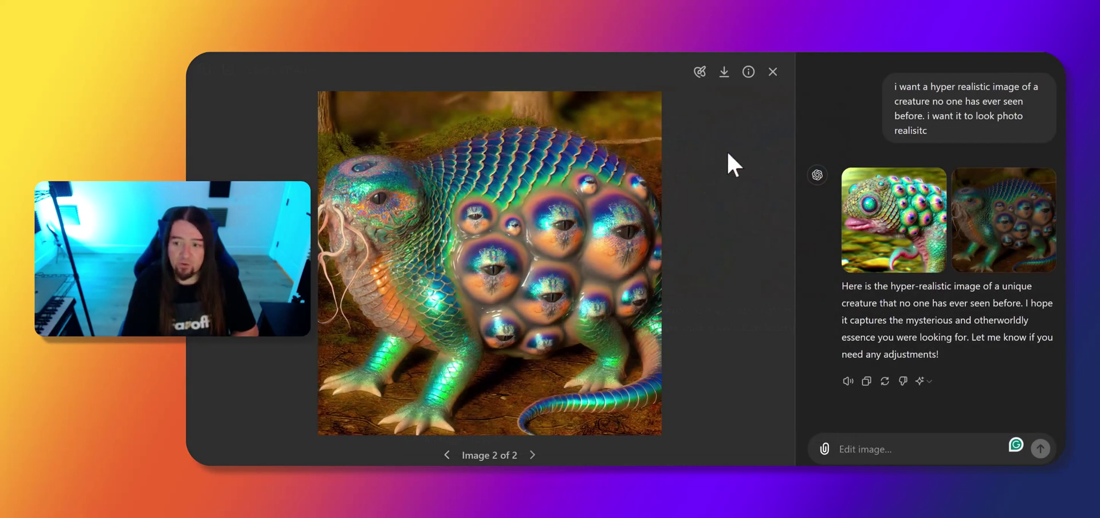
pyautogui.click(771, 76)
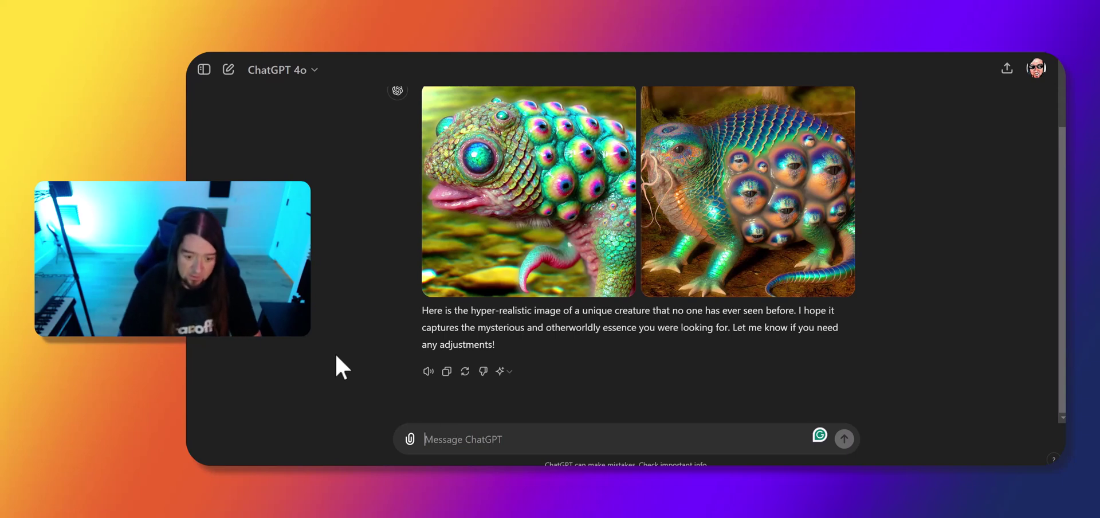
# Request 1 more image, zoomed out so the whole creature can be seen.
pyautogui.write('give me a ')
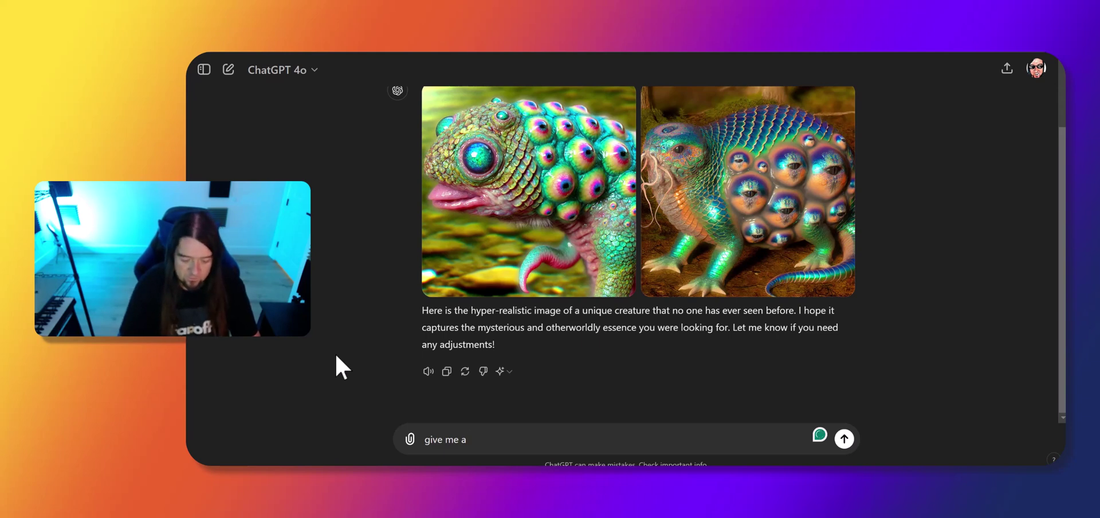
pyautogui.write('1 more im')
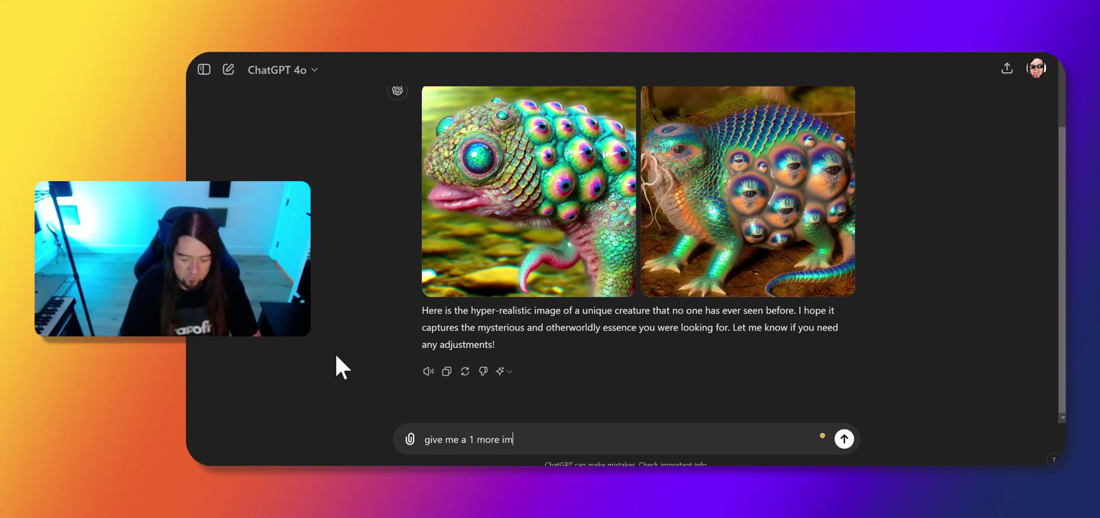
pyautogui.write('age zoomed out')
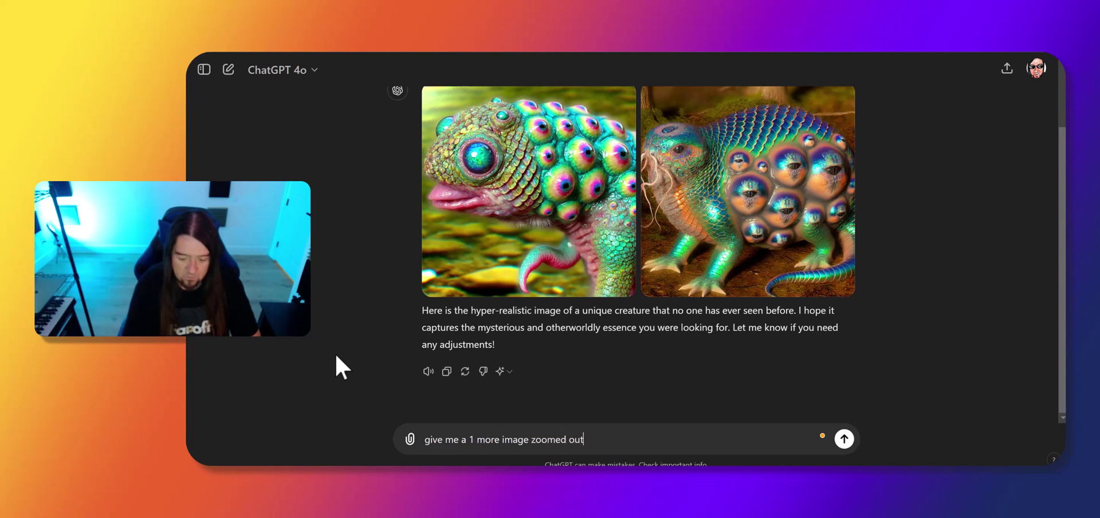
pyautogui.write(' so i can see ')
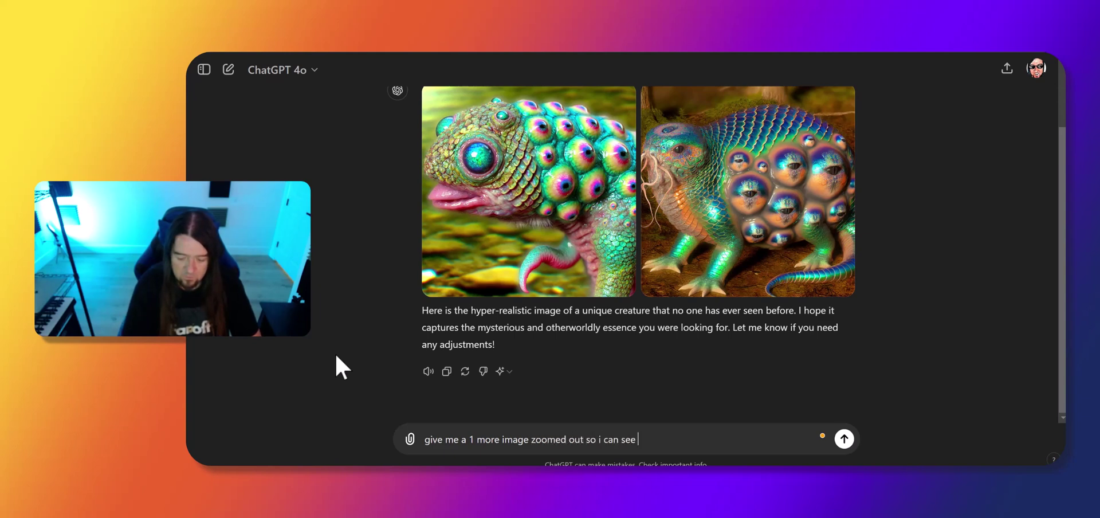
pyautogui.write('the whole creature')
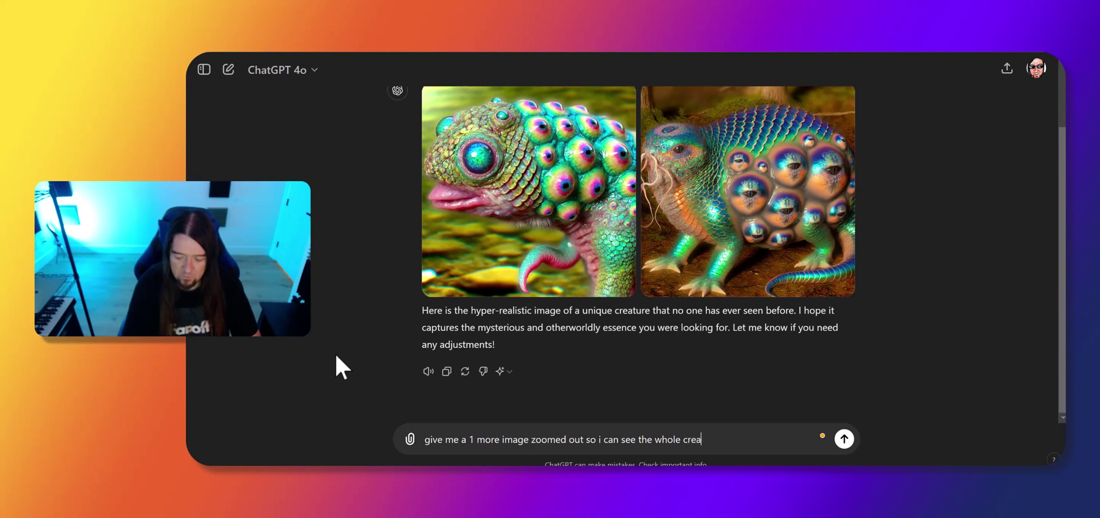
pyautogui.press('Return')
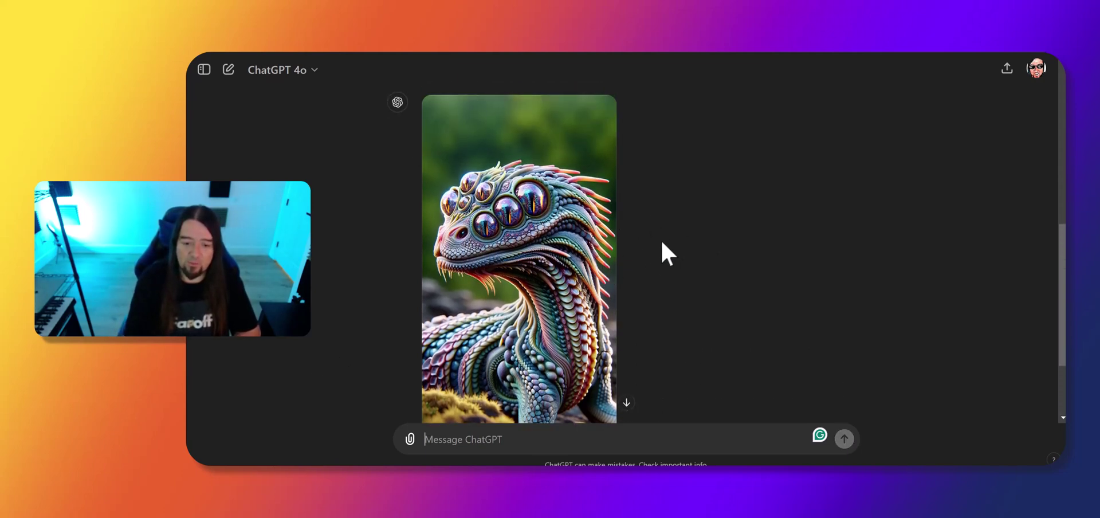
# Write a message about turning the image into a video using AI image to video, requesting a super detailed prompt that keeps the realistic look.
pyautogui.scroll(-1, 661, 240)
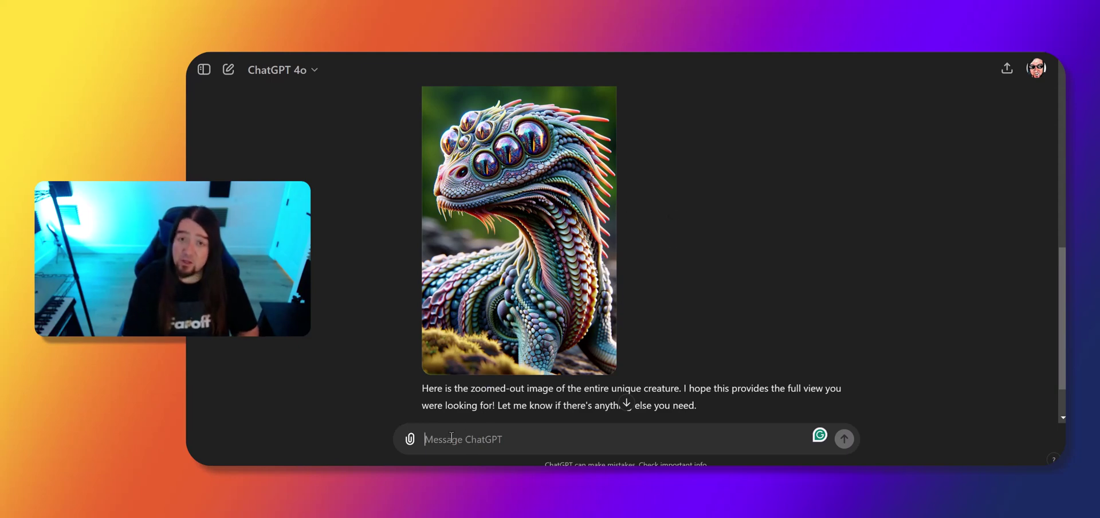
pyautogui.scroll(-1, 667, 292)
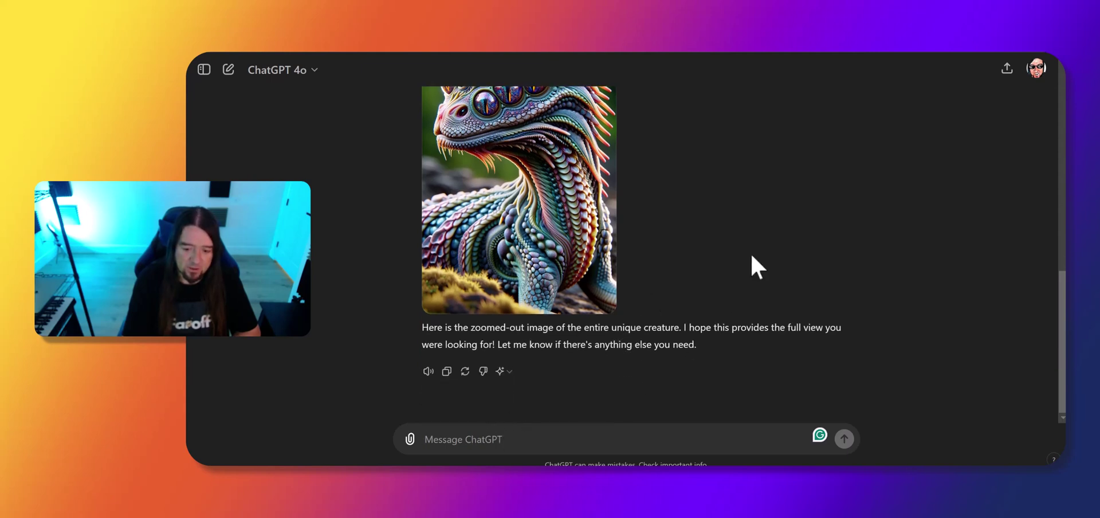
pyautogui.write('i want to turn this into a video ')
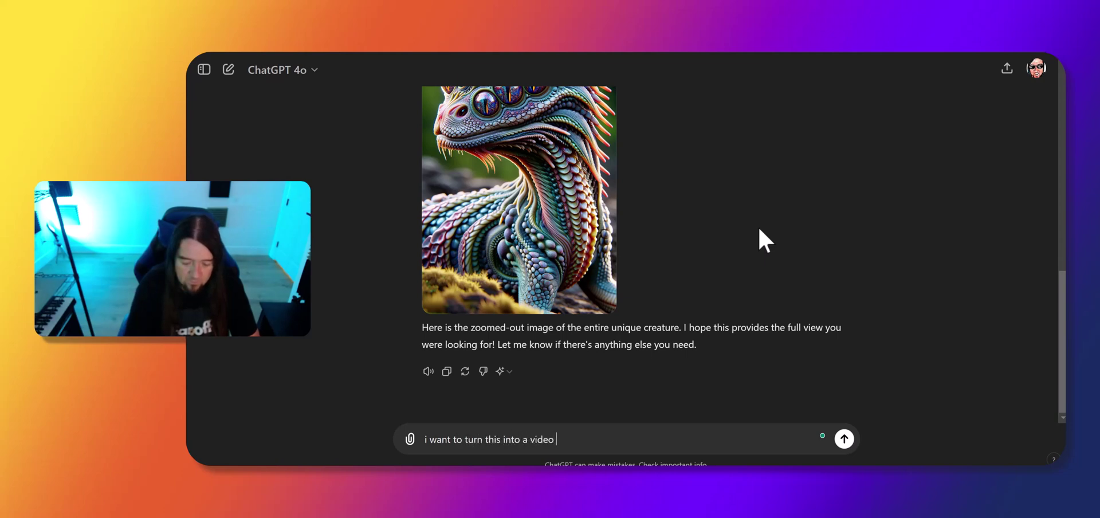
pyautogui.write('using ai te')
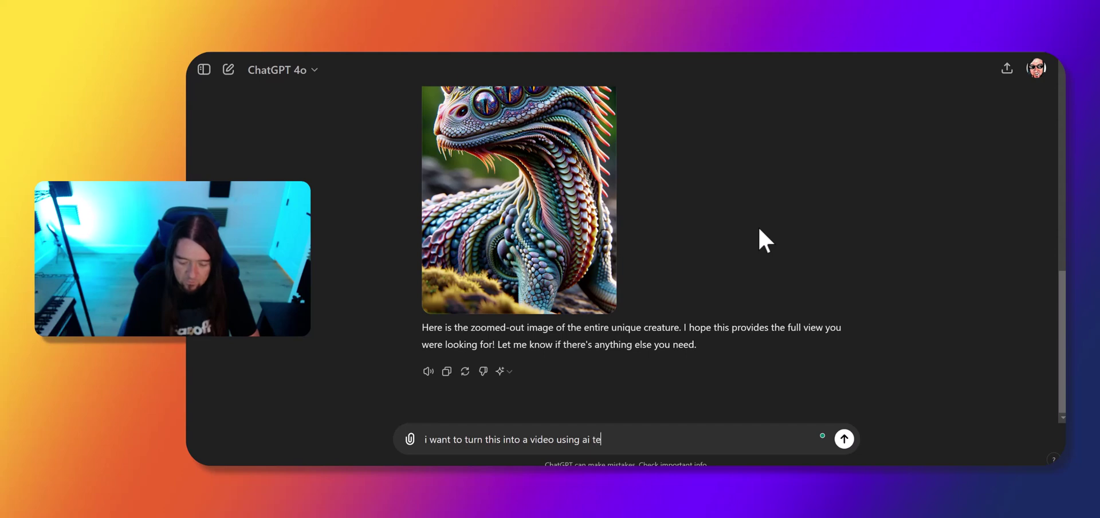
pyautogui.press('BackSpace')
pyautogui.press('BackSpace')
pyautogui.write('image to video. Ca')
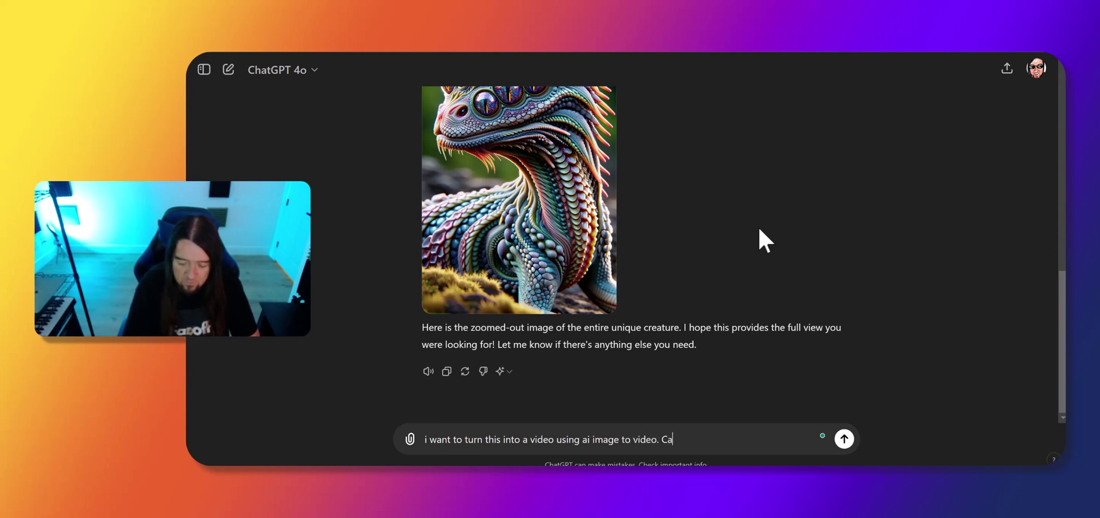
pyautogui.write('n you give me a')
pyautogui.write(' super det')
pyautogui.write('ailed prompt ')
pyautogui.write('to keep the ')
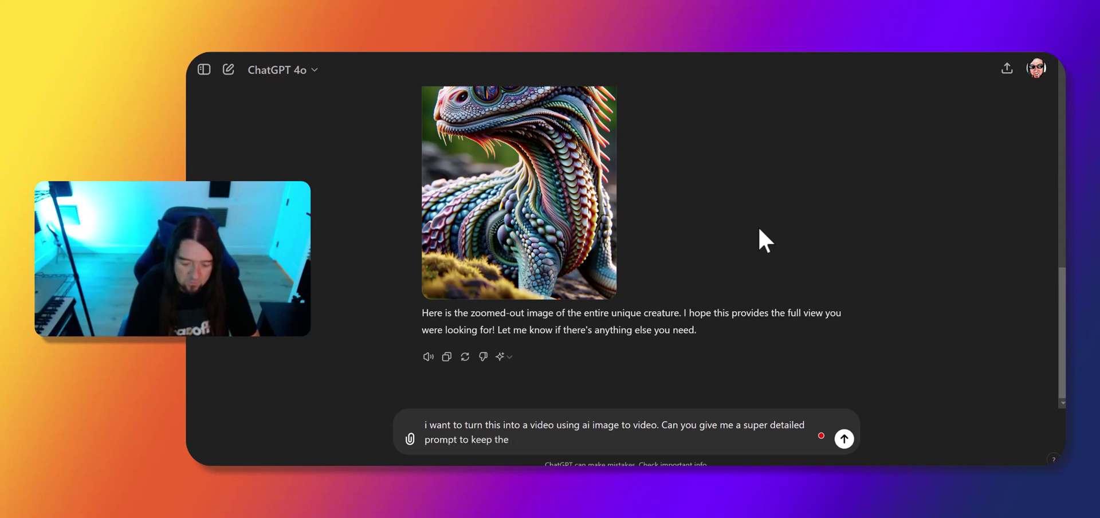
pyautogui.write('realistic look ')
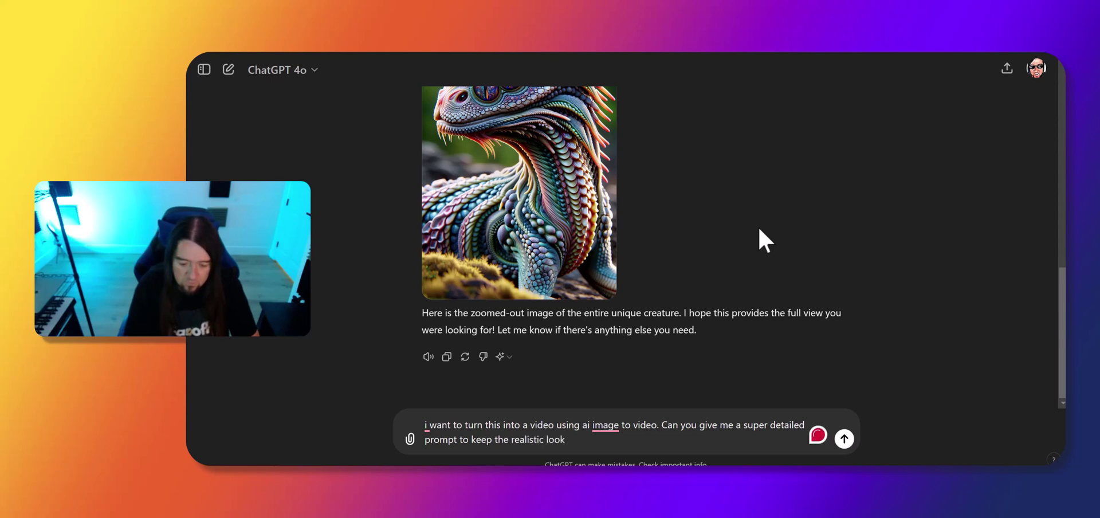
# Finish the message by asking for hand held phone footage that isn't super stable to make it look more real, and send it.
pyautogui.write('an')
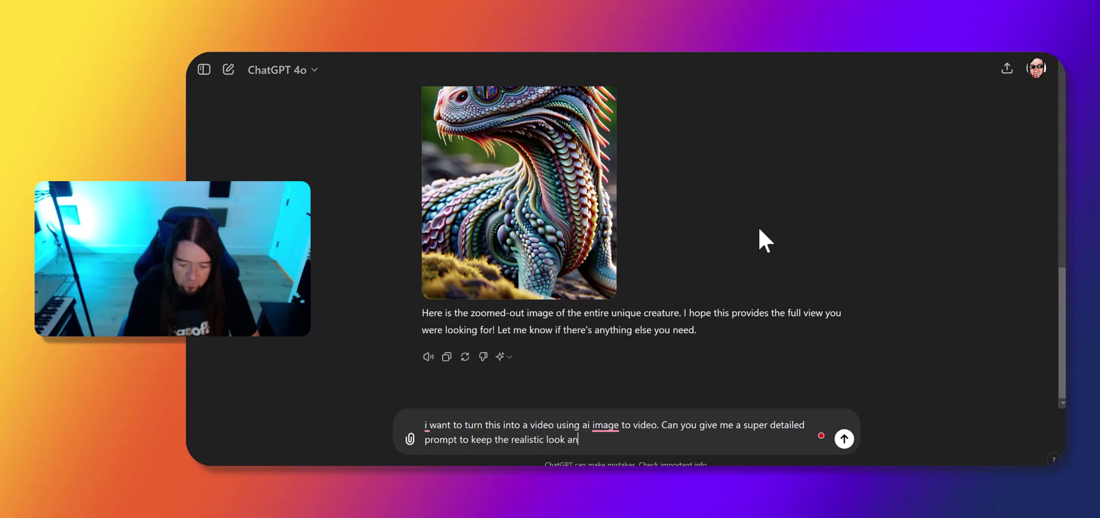
pyautogui.write('d i want it to be ')
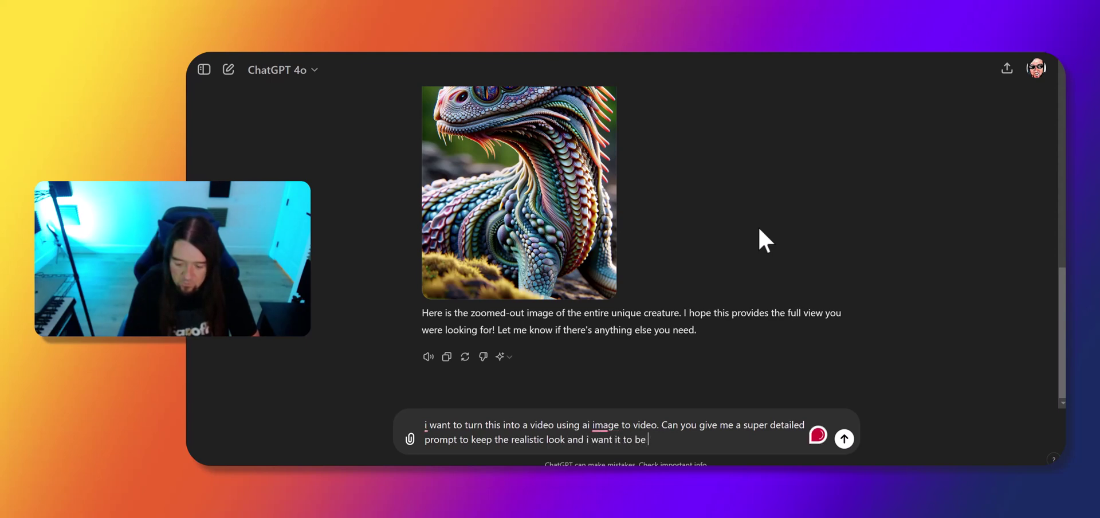
pyautogui.write('filmed from a hand held')
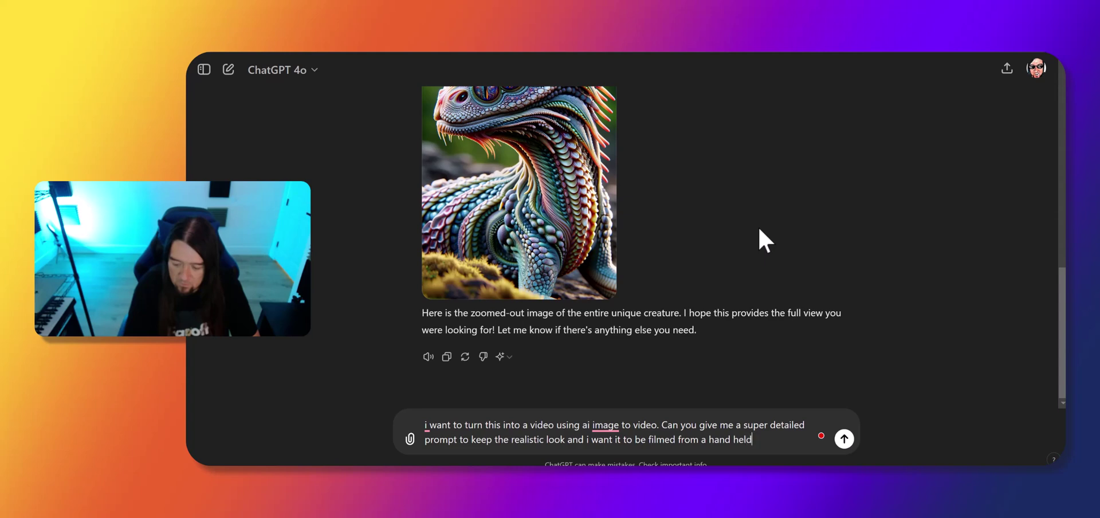
pyautogui.write(' phone ')
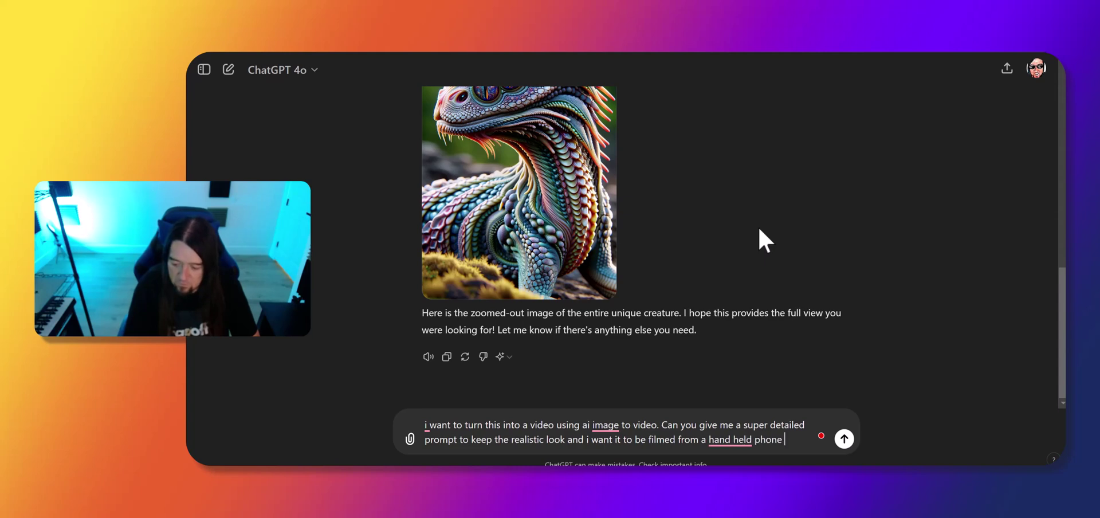
pyautogui.write('so the foota')
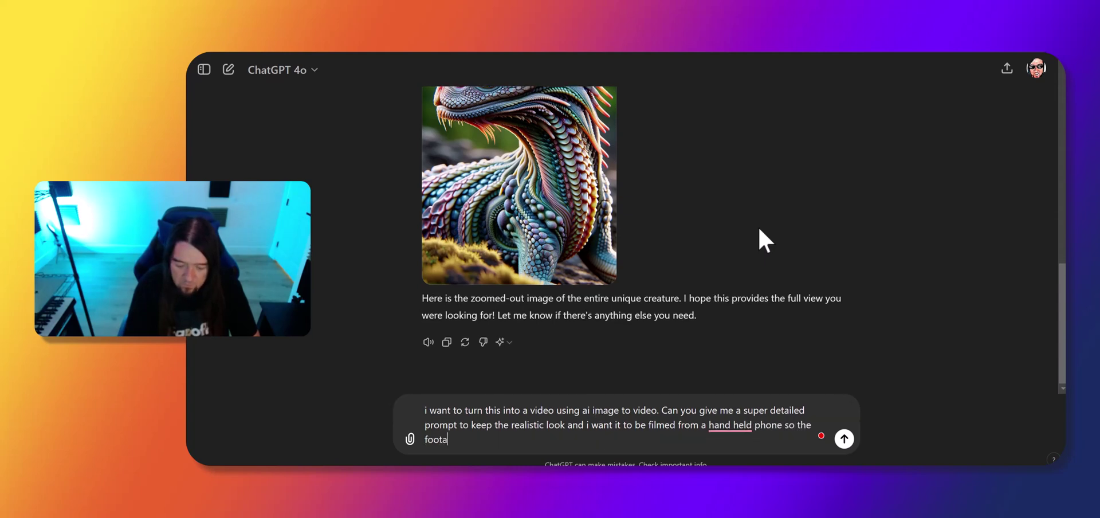
pyautogui.write("ge isn't ")
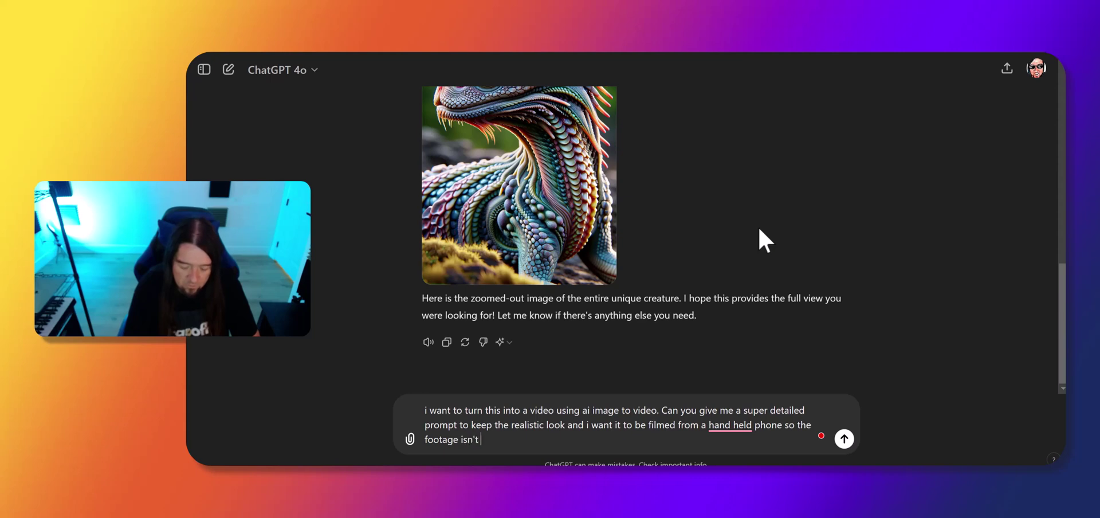
pyautogui.write('super stable to make it look more real.')
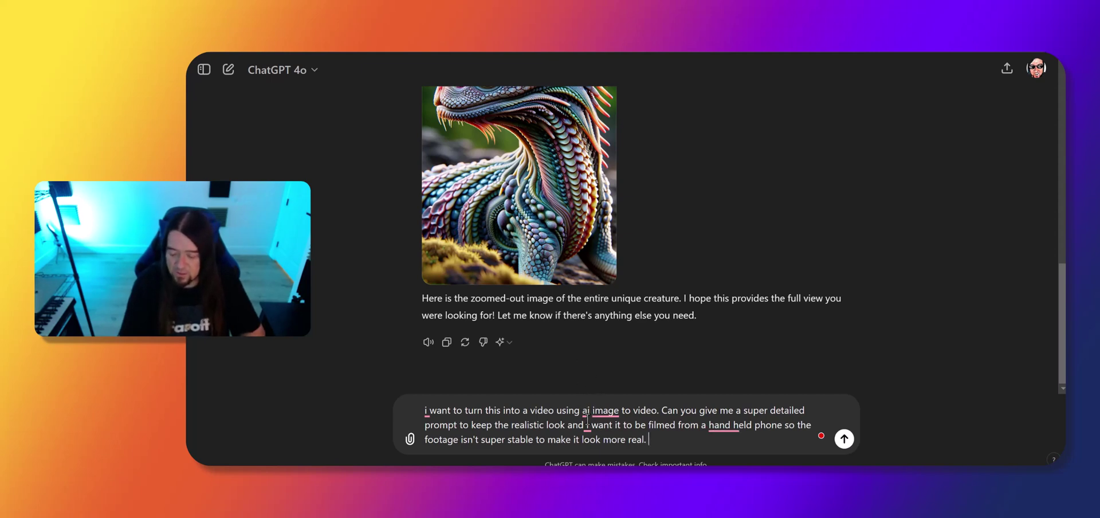
pyautogui.moveTo(588, 423)
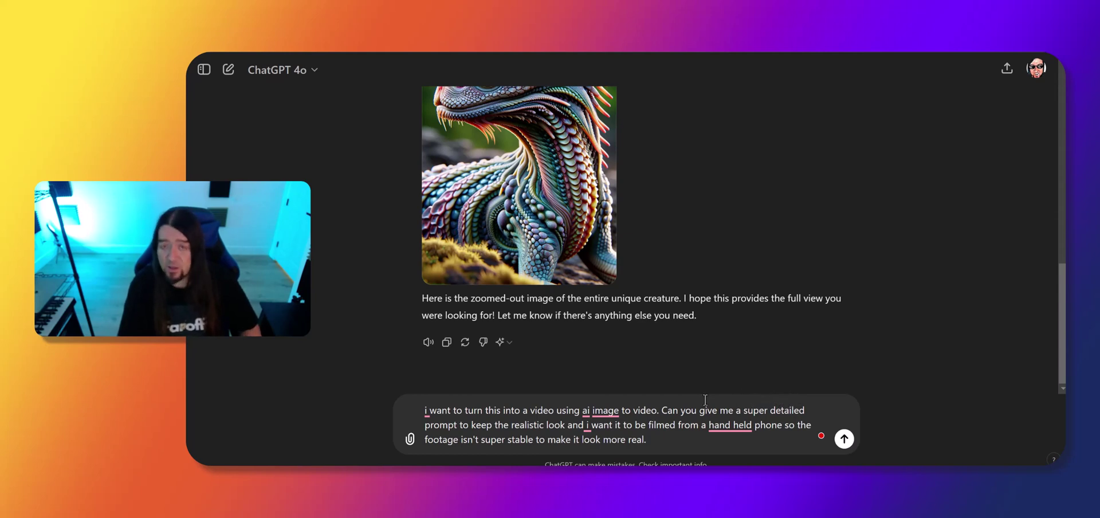
pyautogui.click(585, 427)
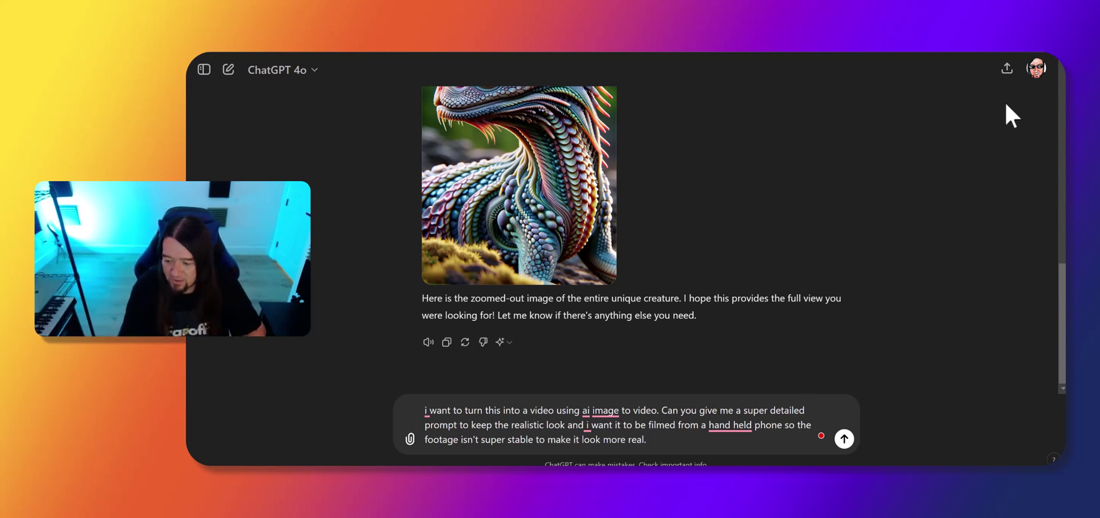
pyautogui.click(843, 439)
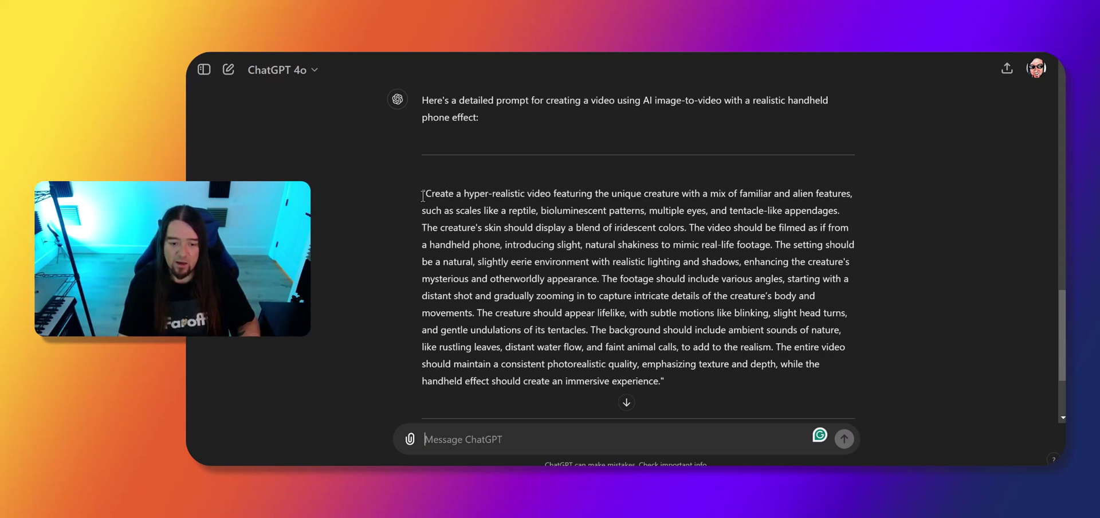
# Review the reply and copy the full quoted video prompt beginning "Create a hyper-realistic video".
pyautogui.scroll(5, 614, 292)
pyautogui.scroll(-7, 609, 288)
pyautogui.scroll(2, 607, 290)
pyautogui.scroll(-1, 604, 290)
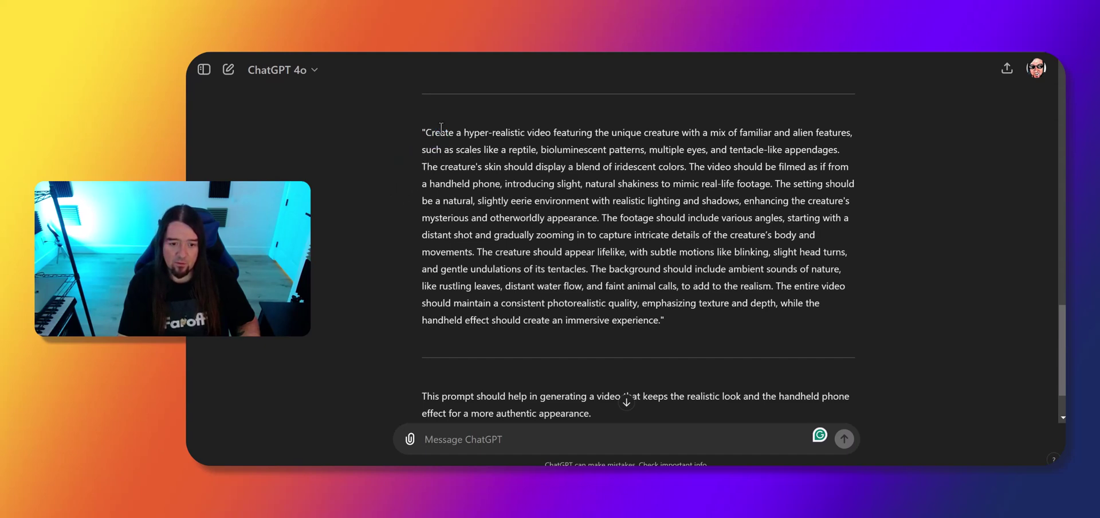
pyautogui.moveTo(424, 134); pyautogui.dragTo(664, 321)
pyautogui.click(662, 341)
pyautogui.tripleClick(632, 268)
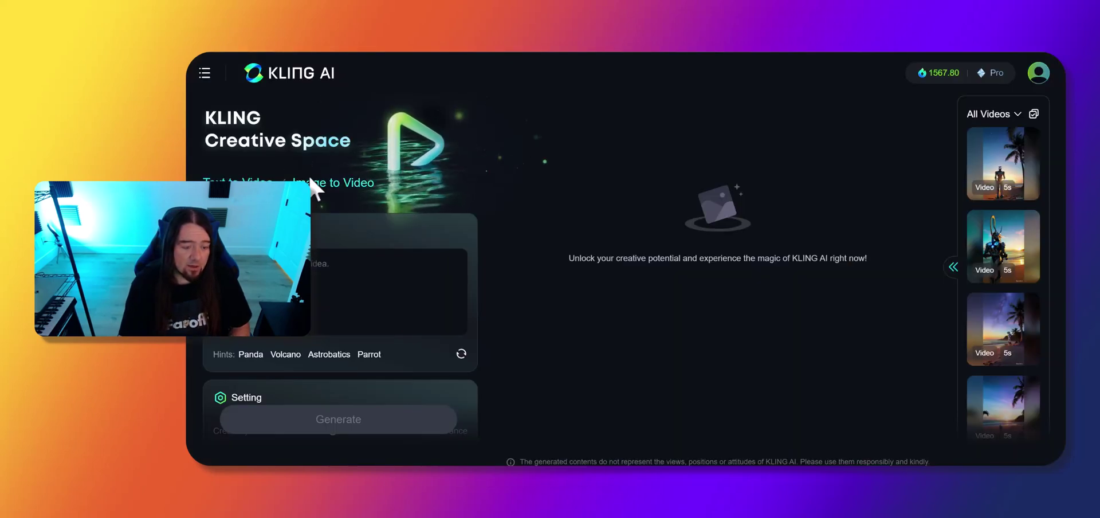
# Switch to Kling AI's Image to Video mode and paste the copied prompt, removing its opening and closing quotation marks.
pyautogui.click(315, 191)
pyautogui.scroll(-4, 378, 290)
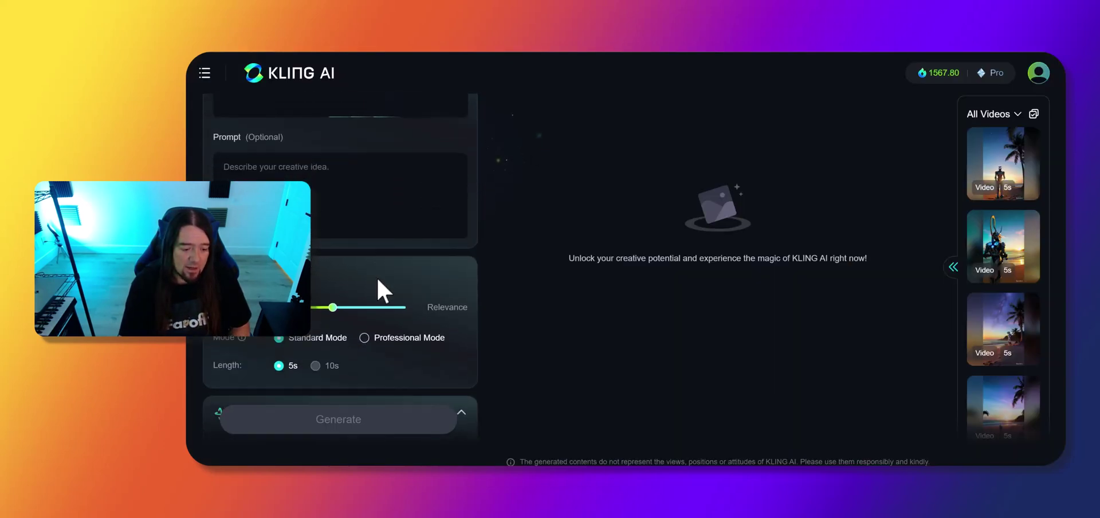
pyautogui.click(307, 180)
pyautogui.hotkey('ctrl', 'v')
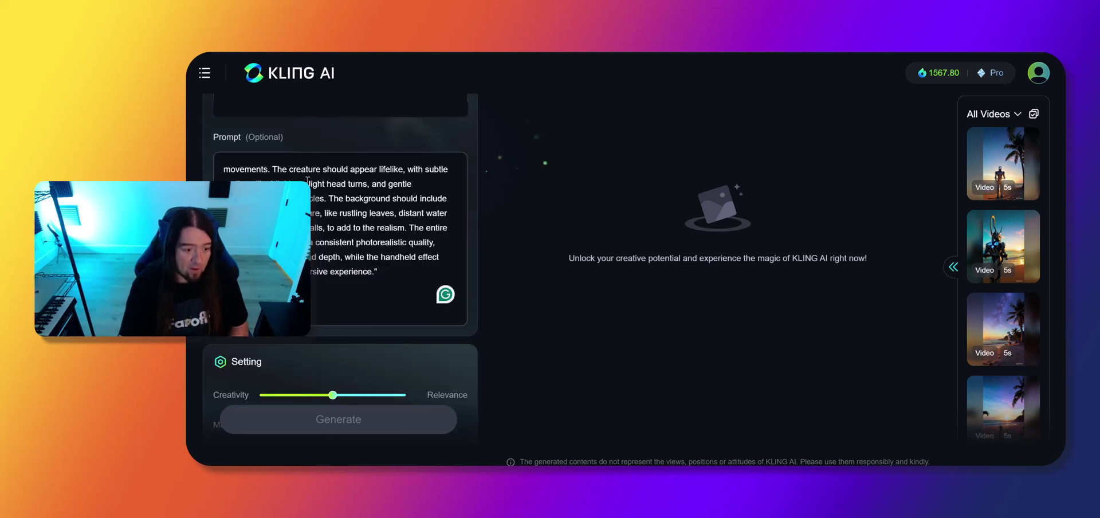
pyautogui.scroll(1, 401, 269)
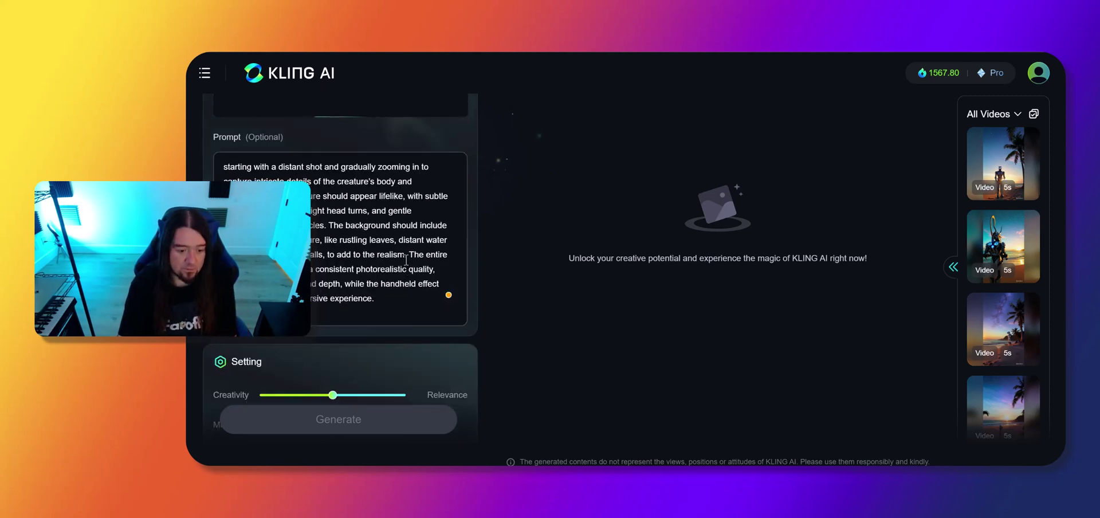
pyautogui.scroll(2, 340, 235)
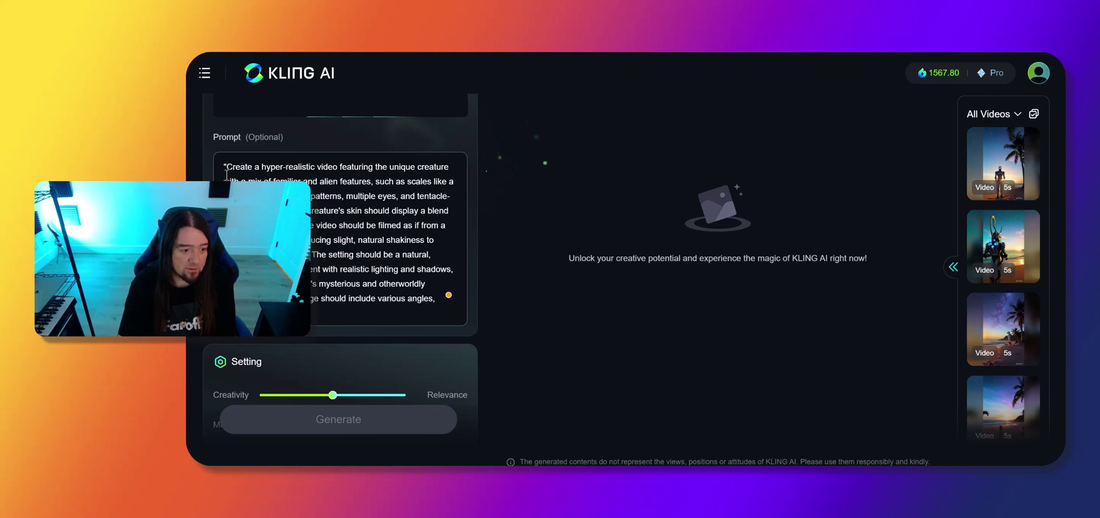
pyautogui.scroll(3, 324, 189)
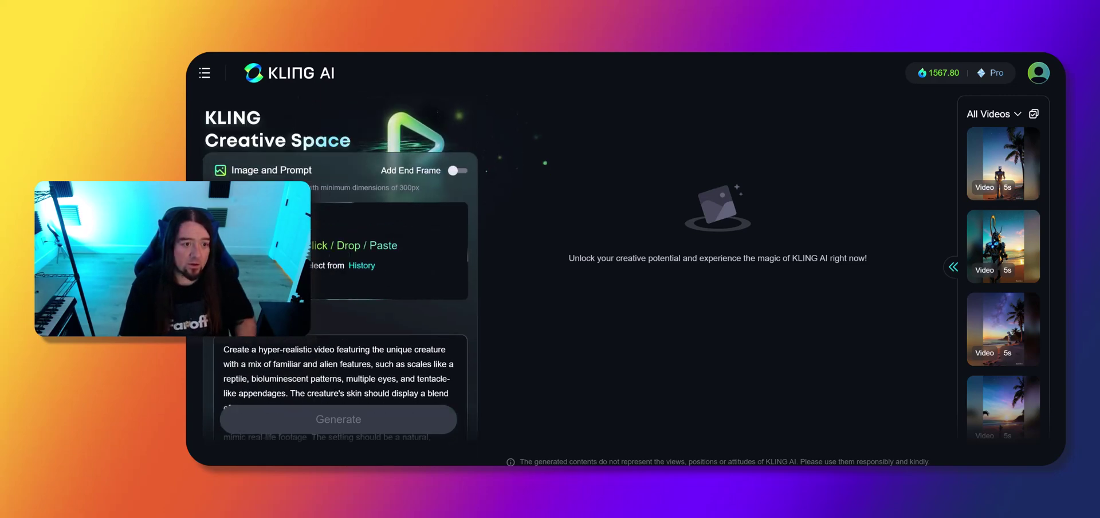
# Capture the enlarged zoomed-out creature image from ChatGPT and add it to Kling AI's image-to-video form as creature.png.
pyautogui.click(286, 35)
pyautogui.scroll(10, 646, 207)
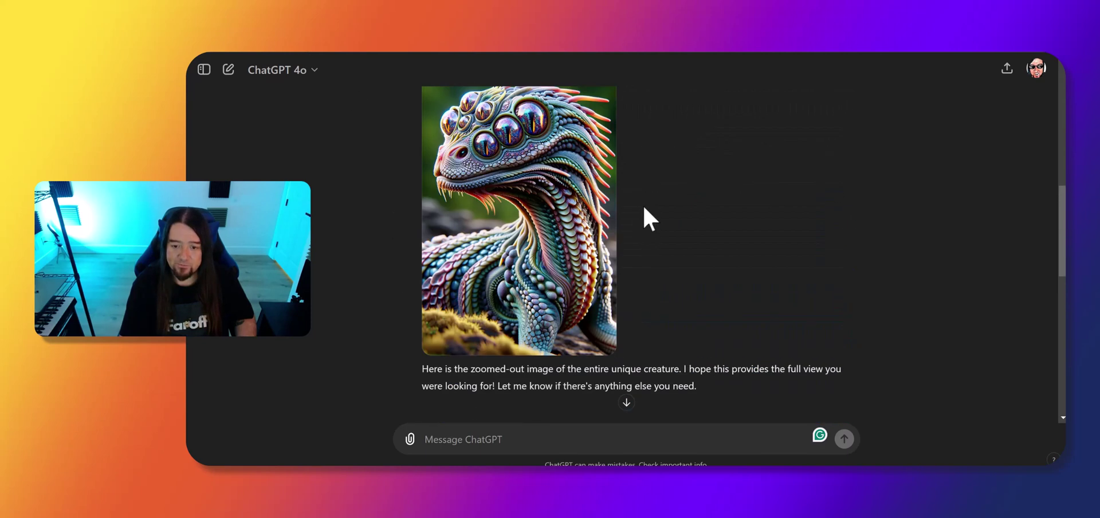
pyautogui.click(570, 244)
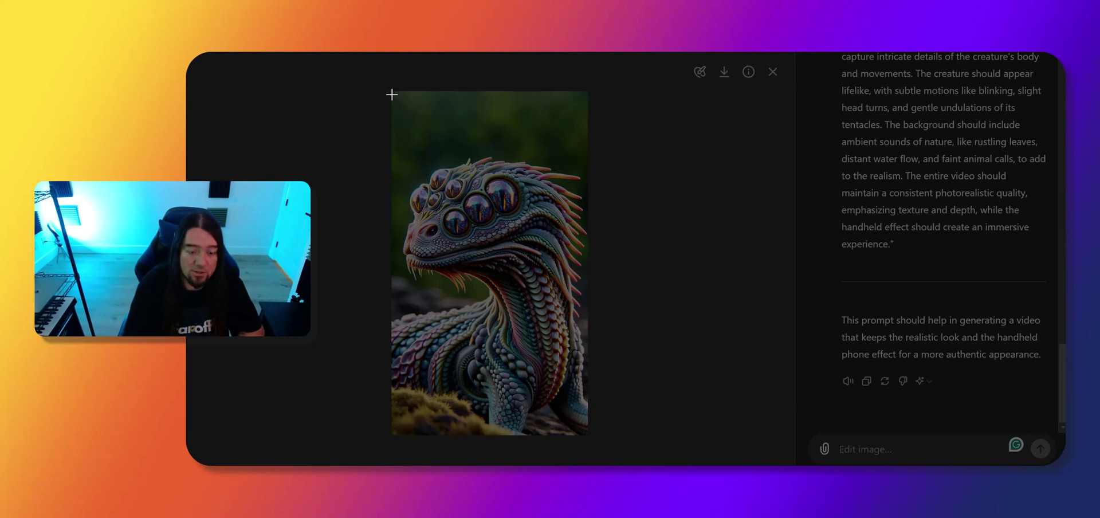
pyautogui.moveTo(392, 94); pyautogui.dragTo(583, 435)
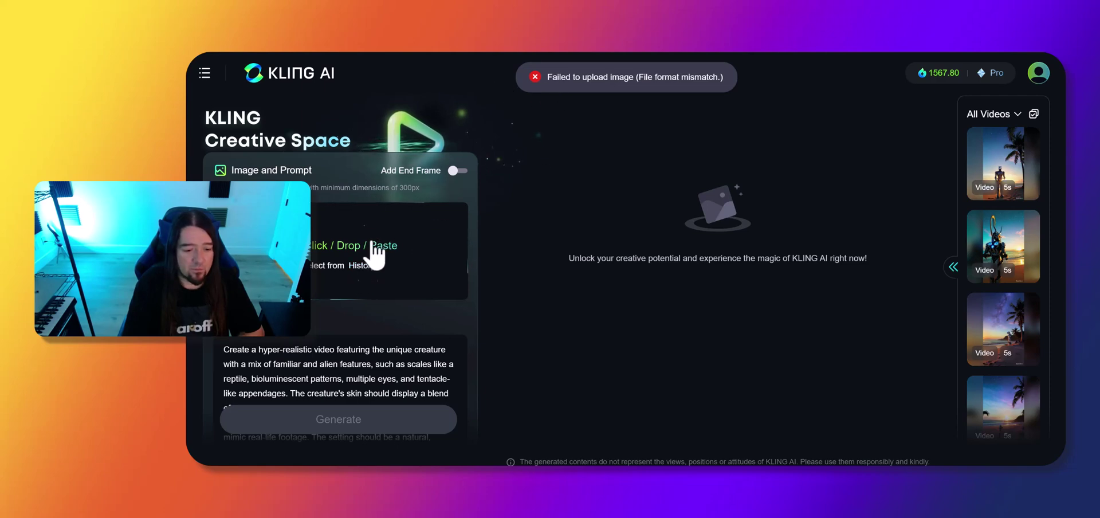
pyautogui.hotkey('ctrl', 'v')
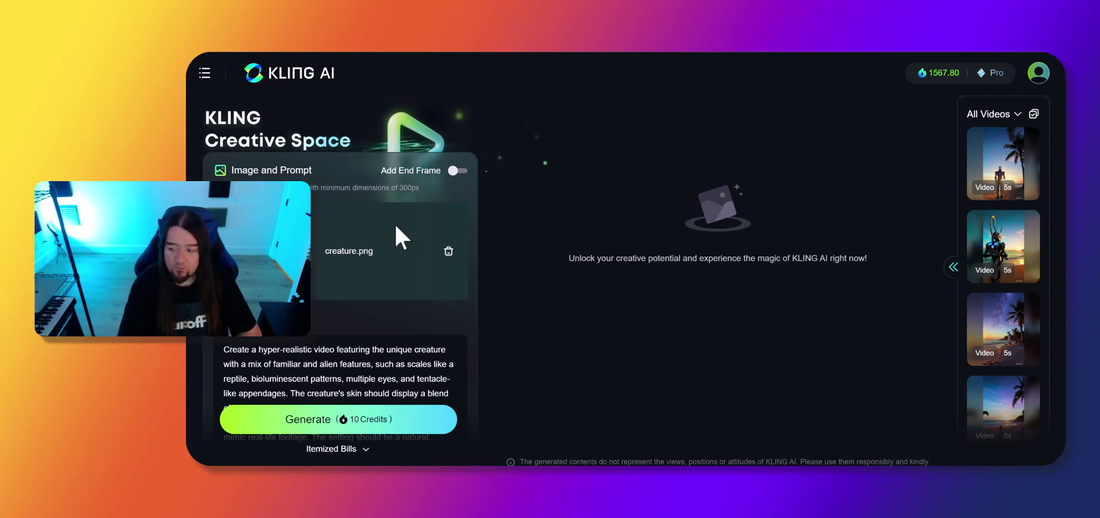
# Set the creativity slider fully to Relevance, choose Professional Mode, and generate the 5s creature video.
pyautogui.scroll(-2, 366, 238)
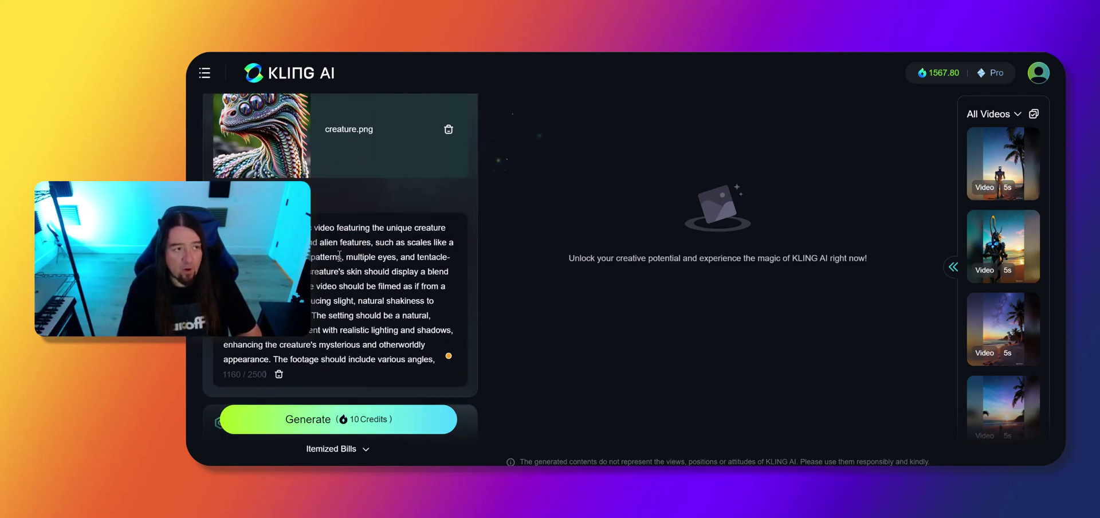
pyautogui.scroll(-2, 363, 245)
pyautogui.scroll(-5, 441, 361)
pyautogui.scroll(1, 438, 294)
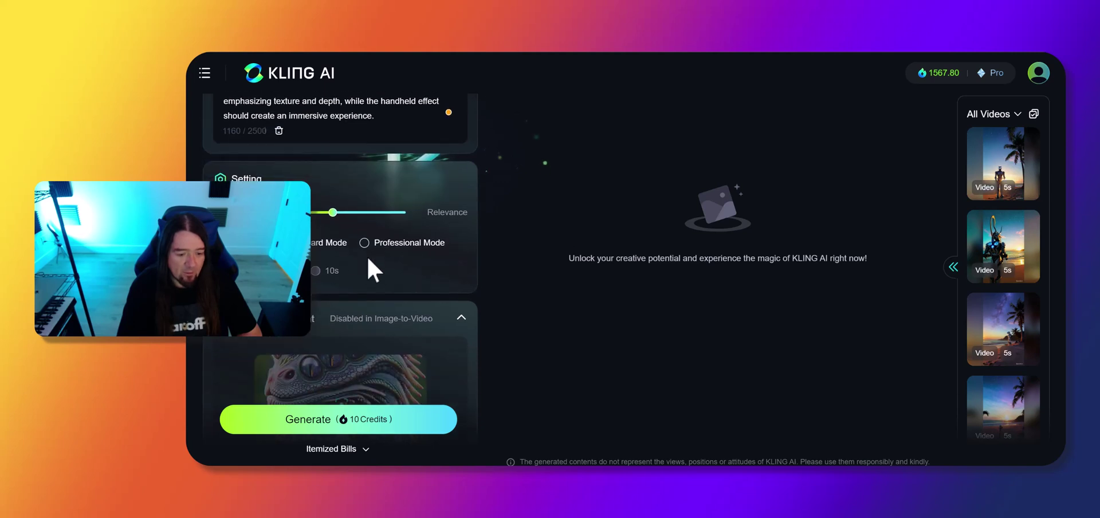
pyautogui.moveTo(327, 209)
pyautogui.moveTo(328, 208); pyautogui.dragTo(406, 211)
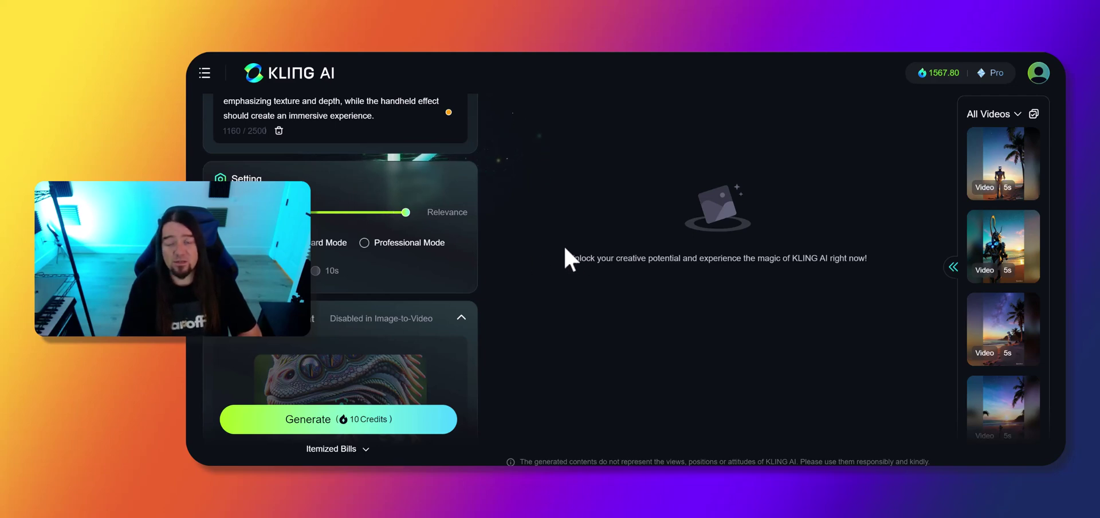
pyautogui.click(366, 244)
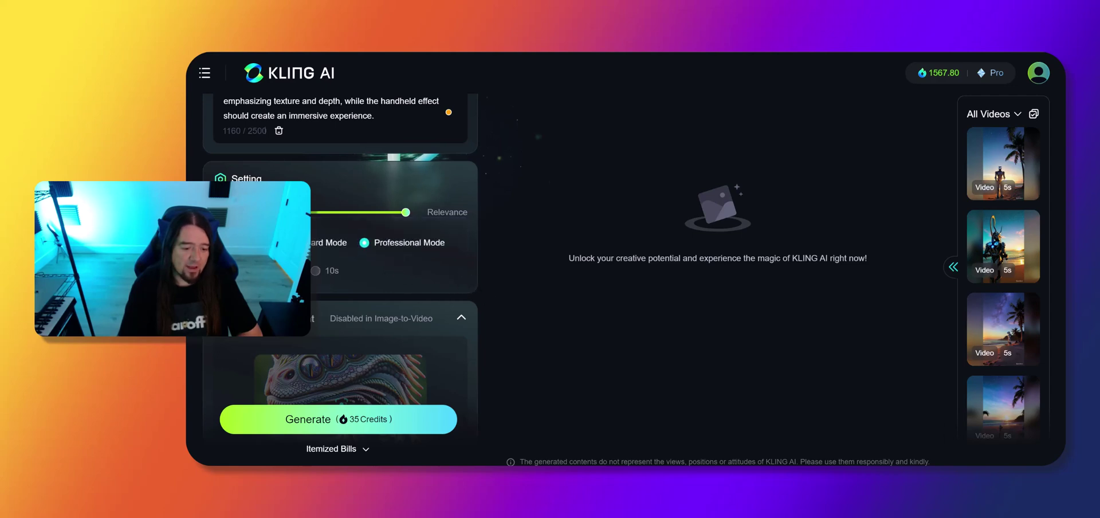
pyautogui.scroll(-2, 452, 252)
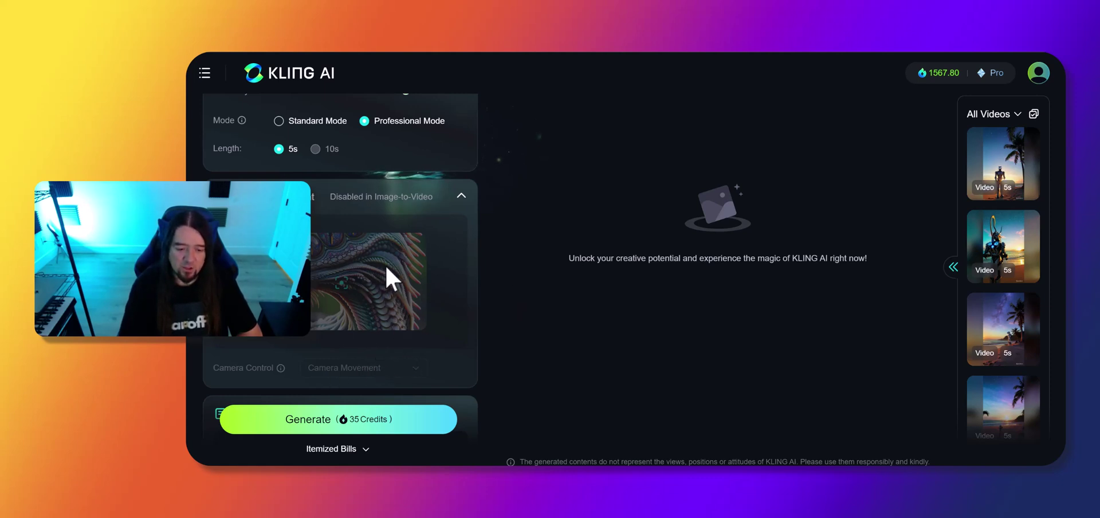
pyautogui.click(352, 419)
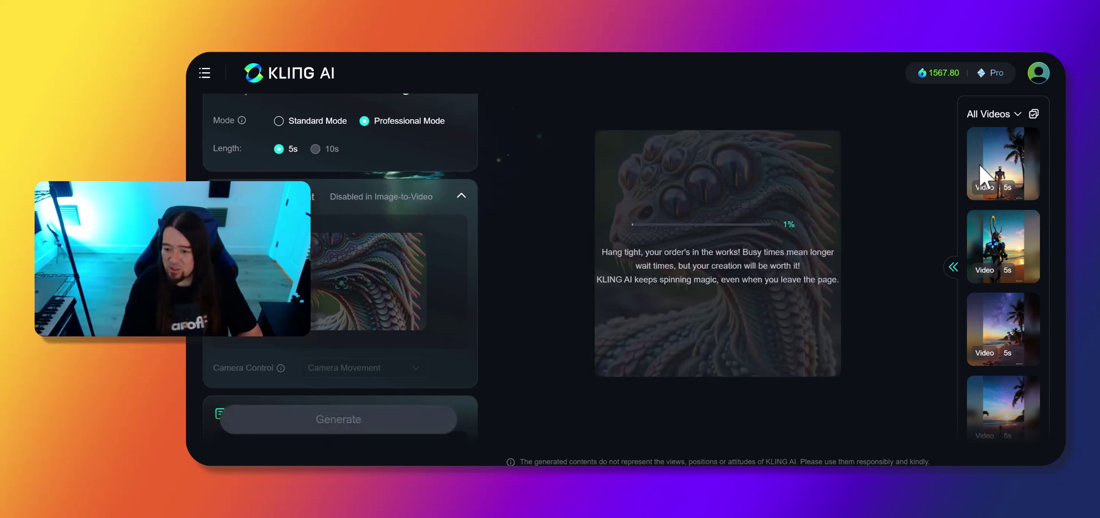
# Change the mode to Standard Mode and generate another 5s video from the same image and prompt.
pyautogui.scroll(-1, 1012, 192)
pyautogui.scroll(3, 1012, 192)
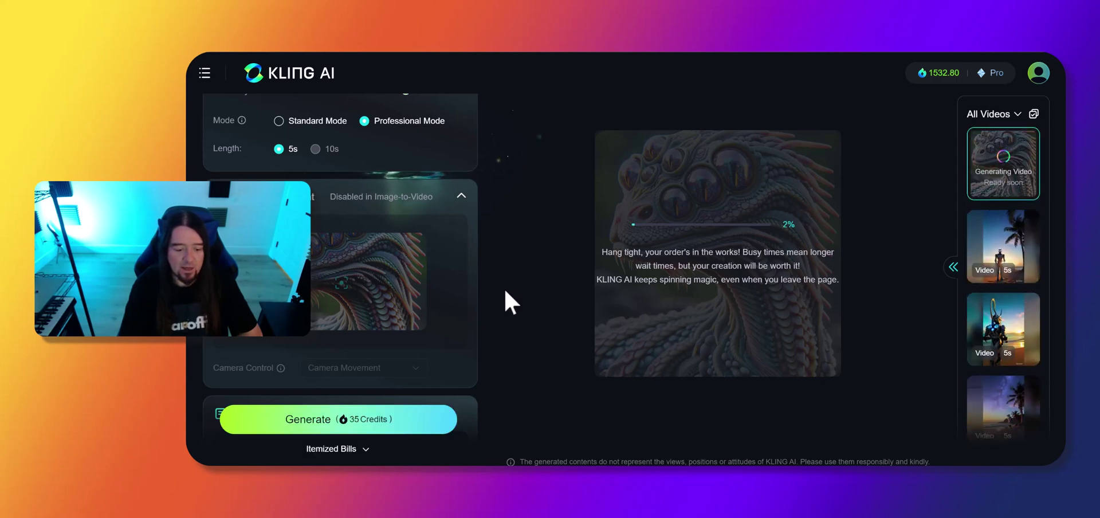
pyautogui.scroll(5, 475, 232)
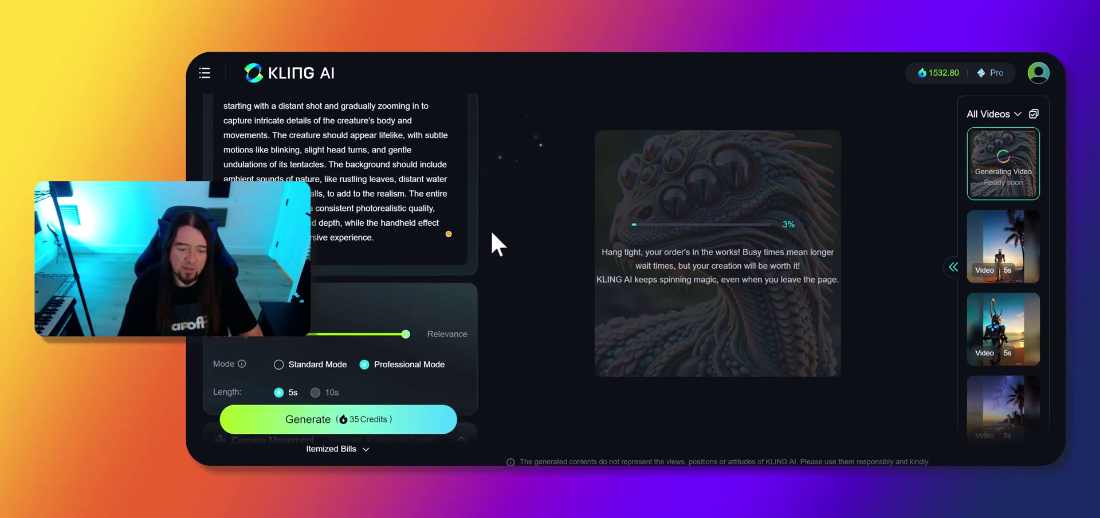
pyautogui.scroll(-3, 472, 287)
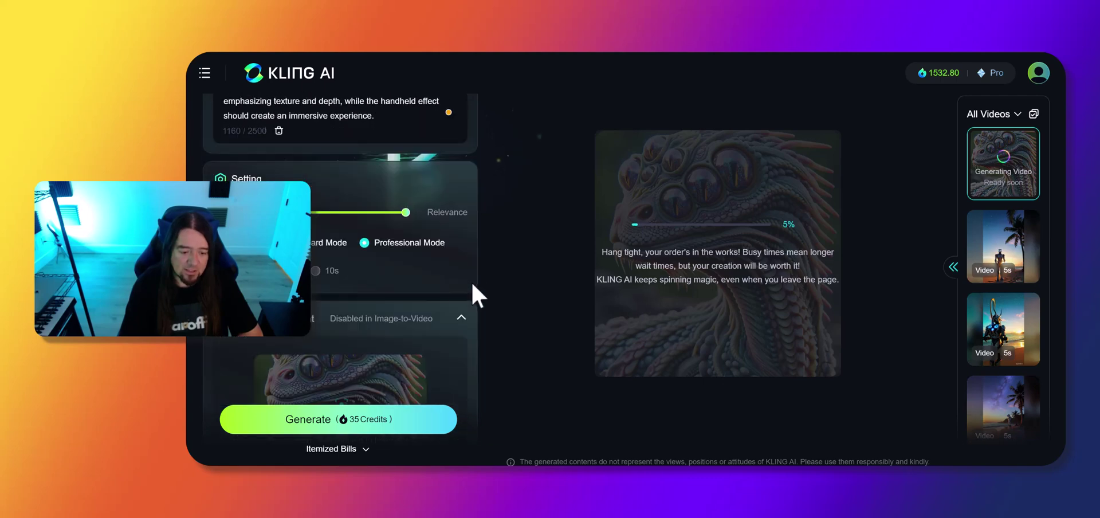
pyautogui.click(279, 242)
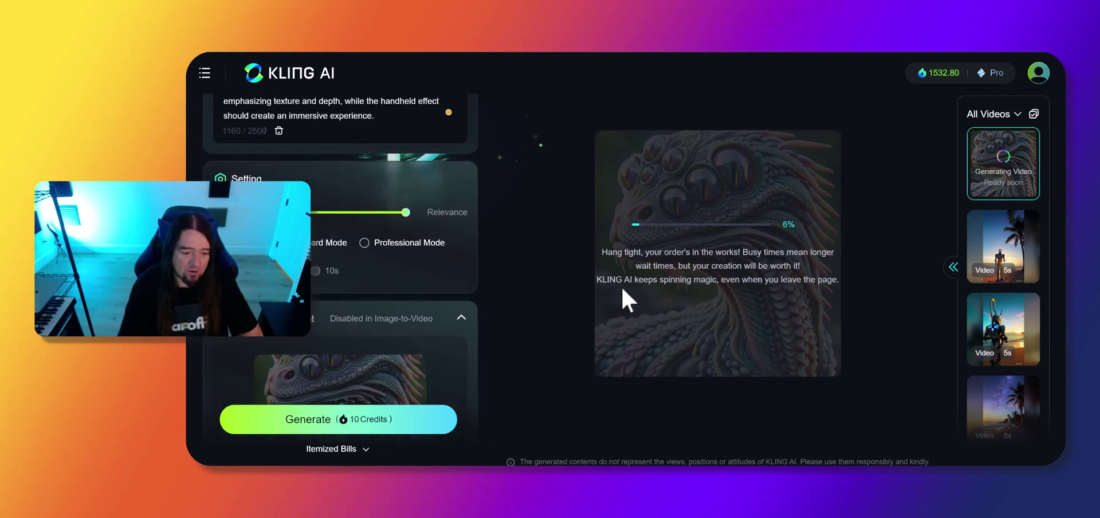
pyautogui.scroll(-3, 478, 321)
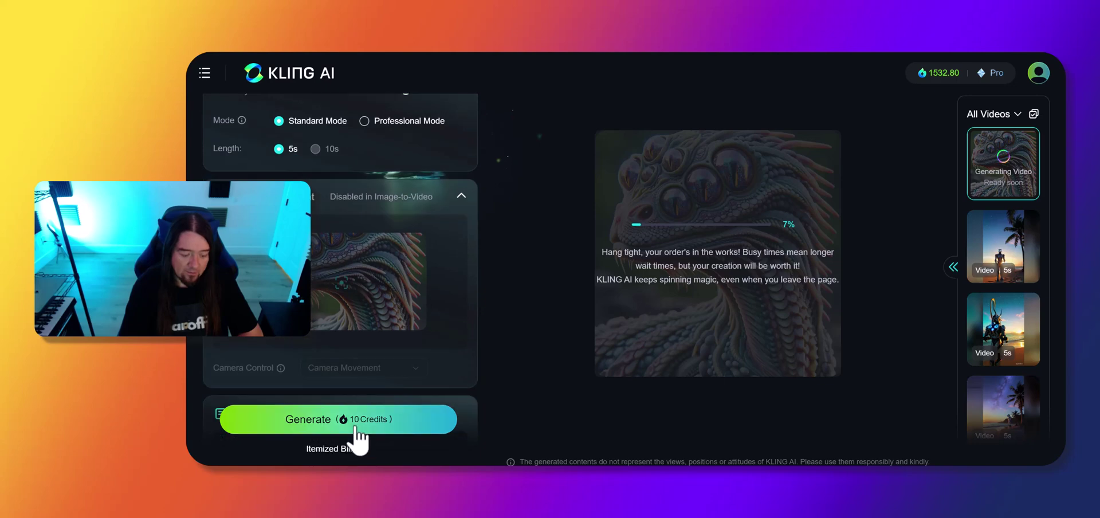
pyautogui.scroll(-3, 450, 387)
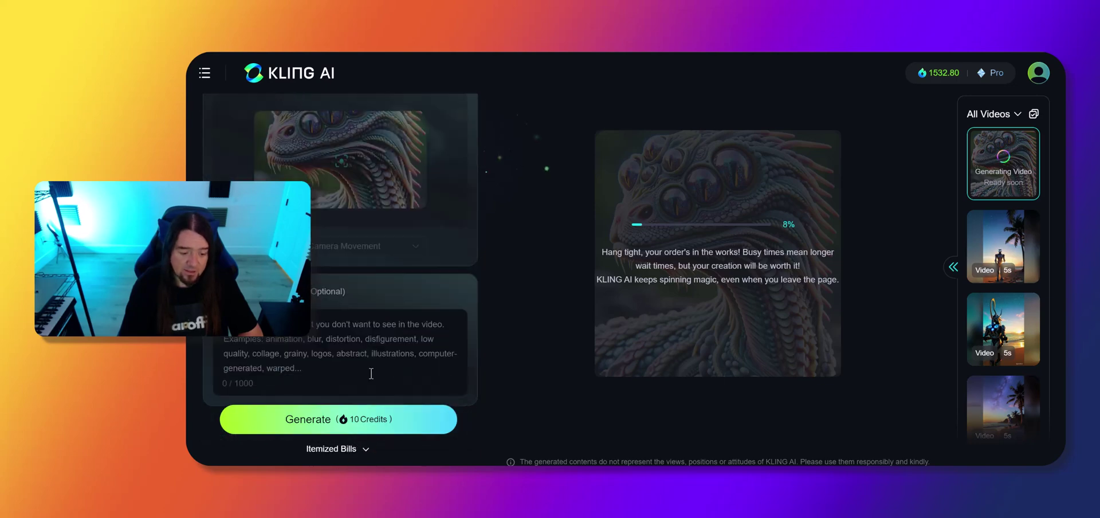
pyautogui.click(301, 421)
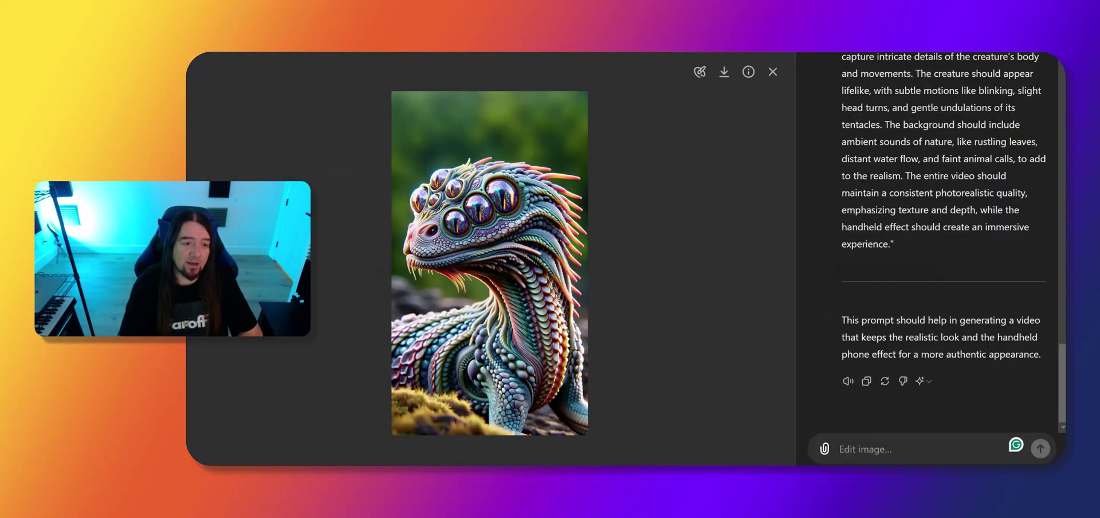
# Return to the ChatGPT conversation and close the enlarged creature image.
pyautogui.click(772, 72)
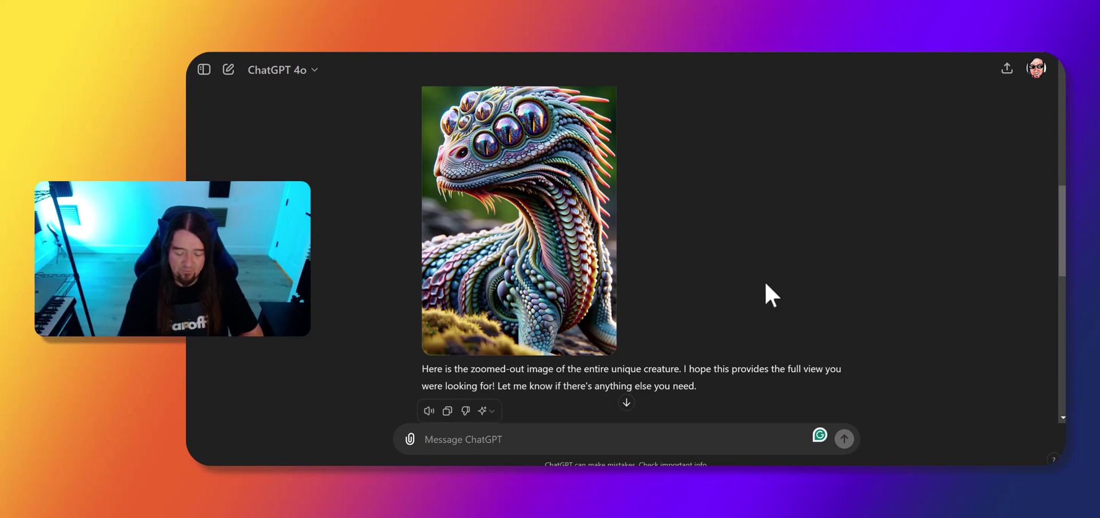
# Ask ChatGPT "can you give me the negative prompt as well".
pyautogui.write('can y')
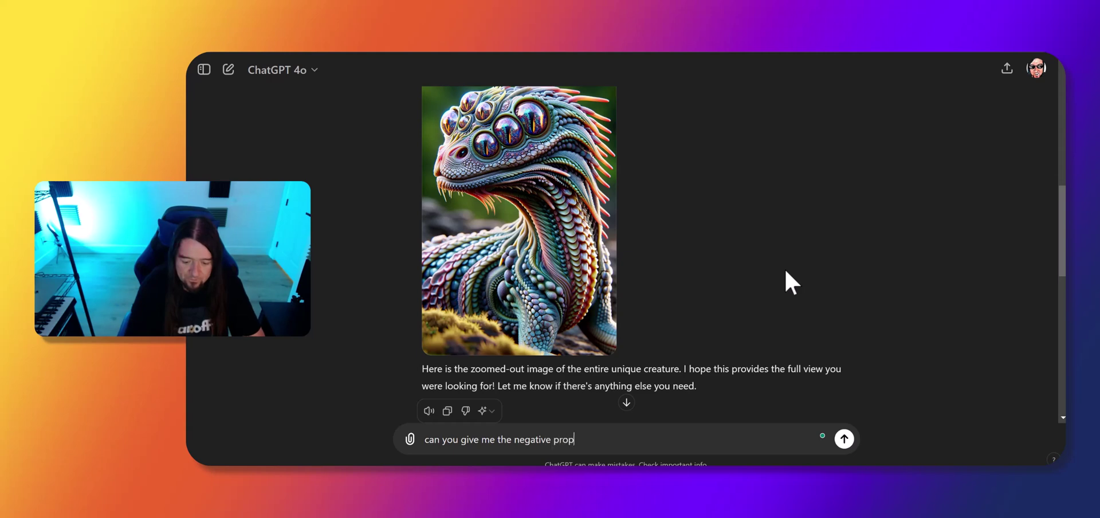
pyautogui.write('ou give me the negative prompt as well')
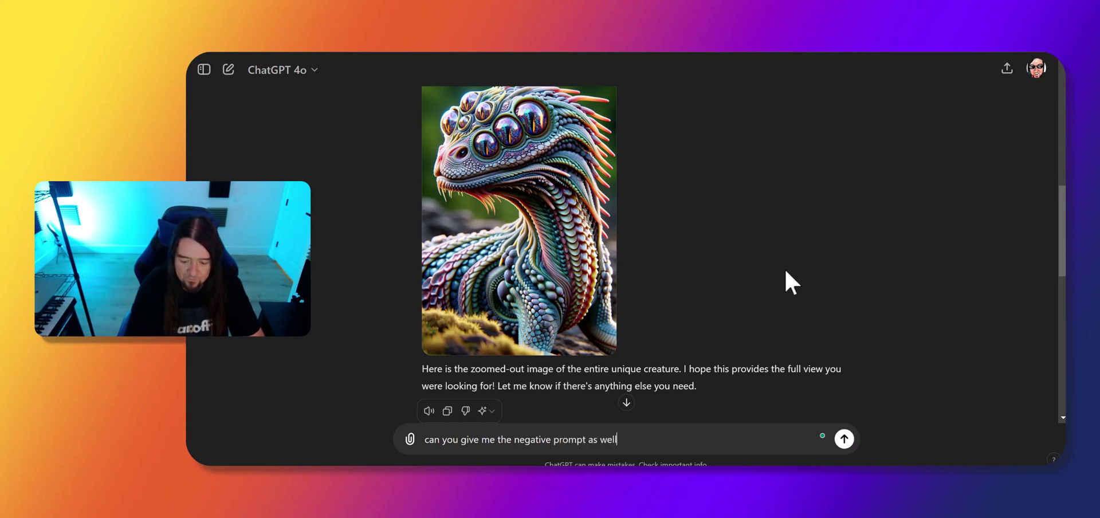
pyautogui.press('Return')
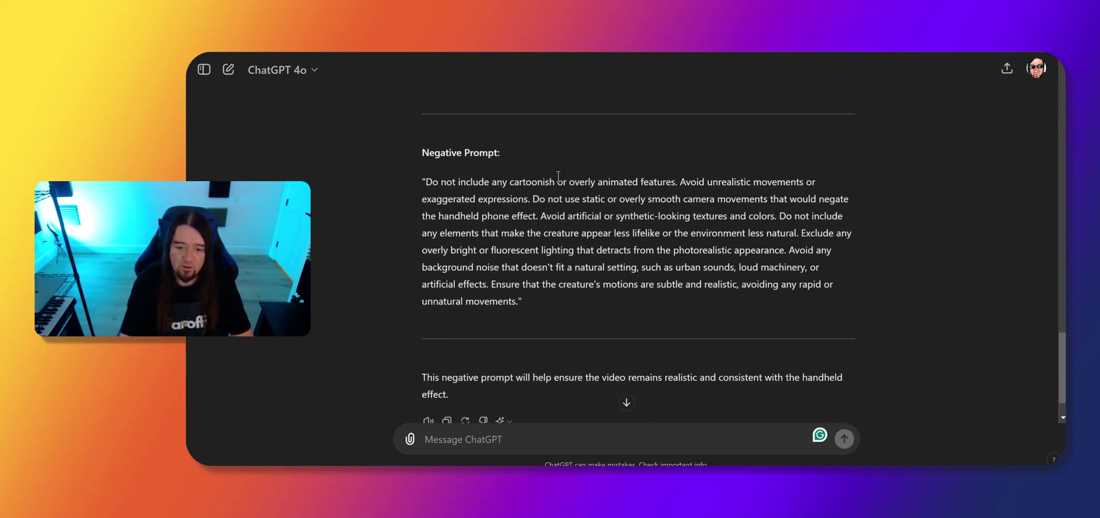
# Copy ChatGPT's full negative prompt paragraph into Kling AI's Negative Prompt field and remove the surrounding quotation marks.
pyautogui.tripleClick(432, 181)
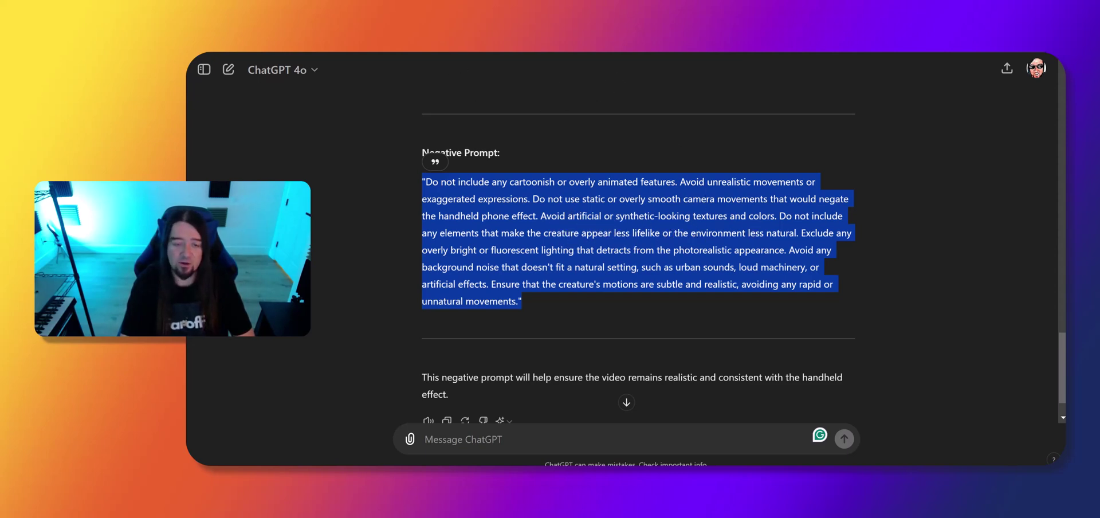
pyautogui.hotkey('alt', 'Tab')
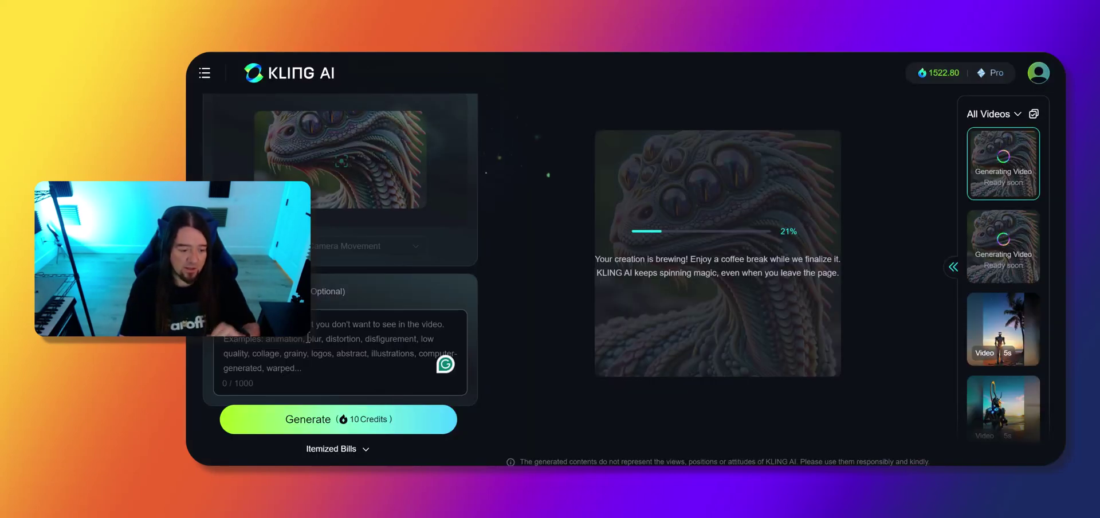
pyautogui.hotkey('ctrl', 'v')
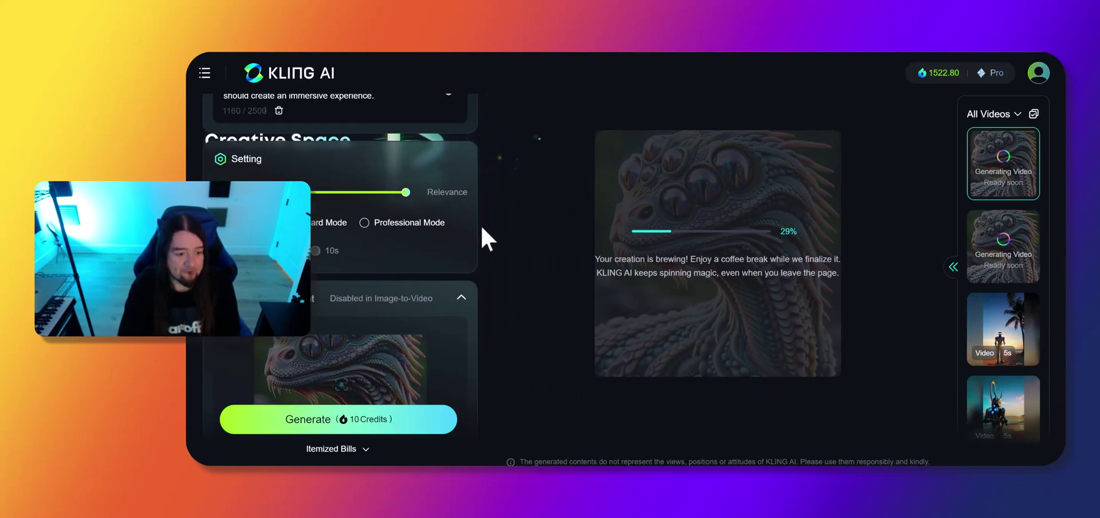
pyautogui.scroll(-1, 365, 421)
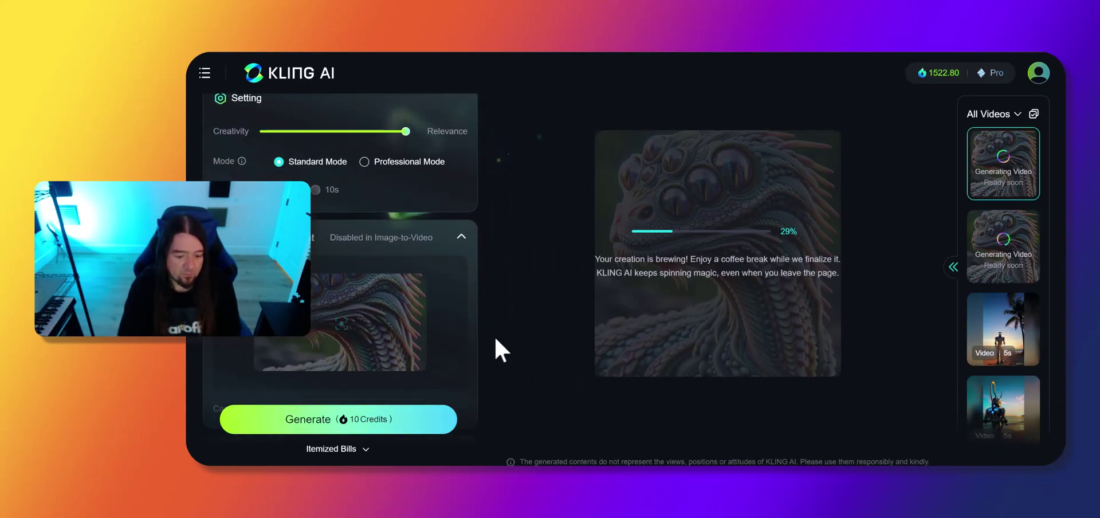
pyautogui.scroll(-3, 391, 374)
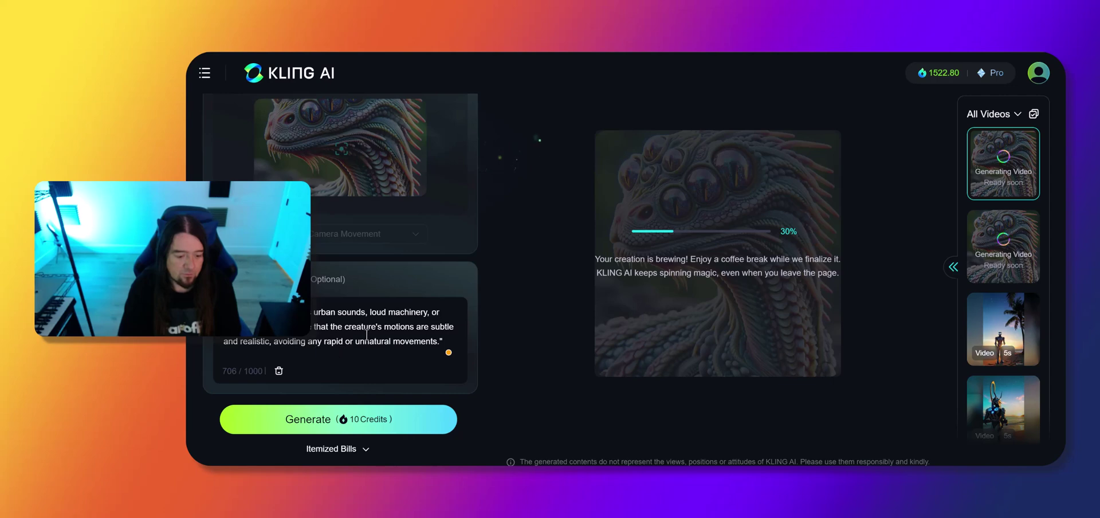
pyautogui.click(454, 343)
pyautogui.scroll(6, 312, 314)
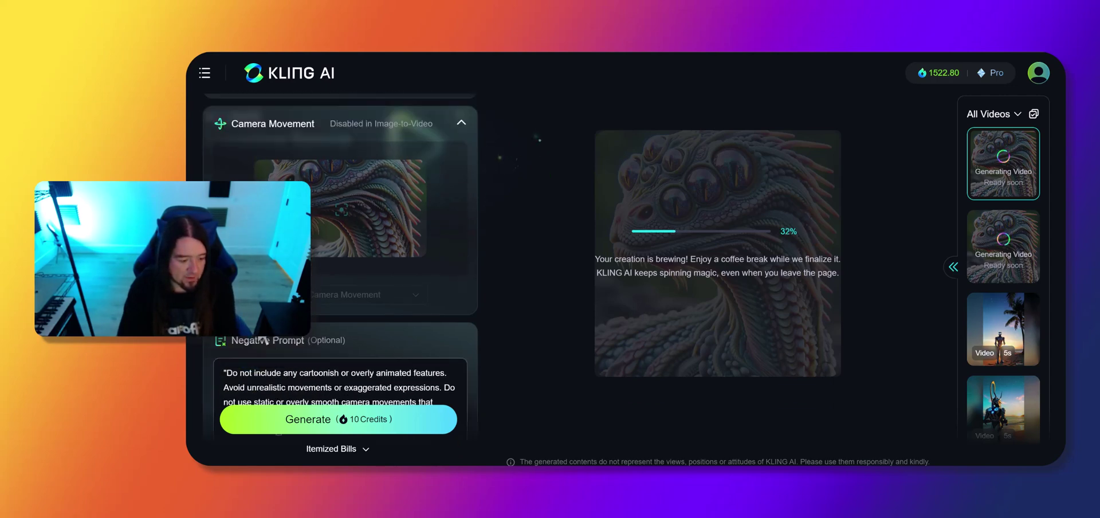
pyautogui.press('BackSpace')
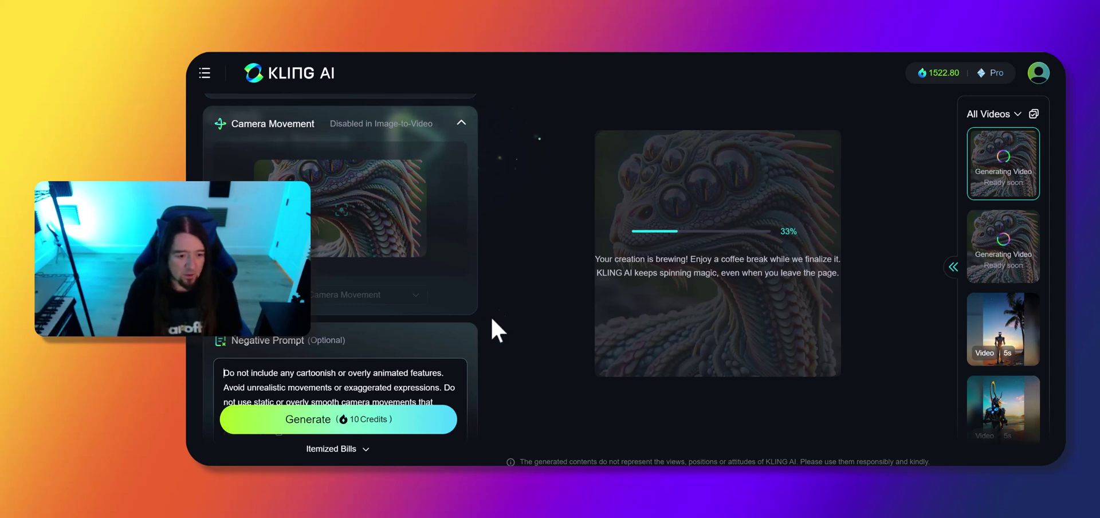
# Generate a 5s Standard Mode video from the creature image with the negative prompt included.
pyautogui.click(492, 295)
pyautogui.scroll(5, 472, 180)
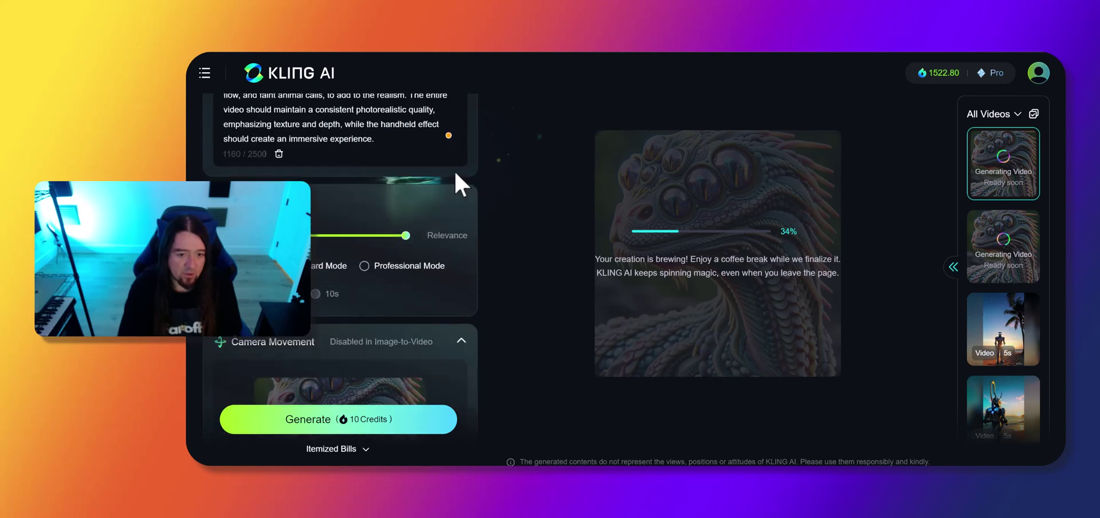
pyautogui.scroll(-4, 368, 392)
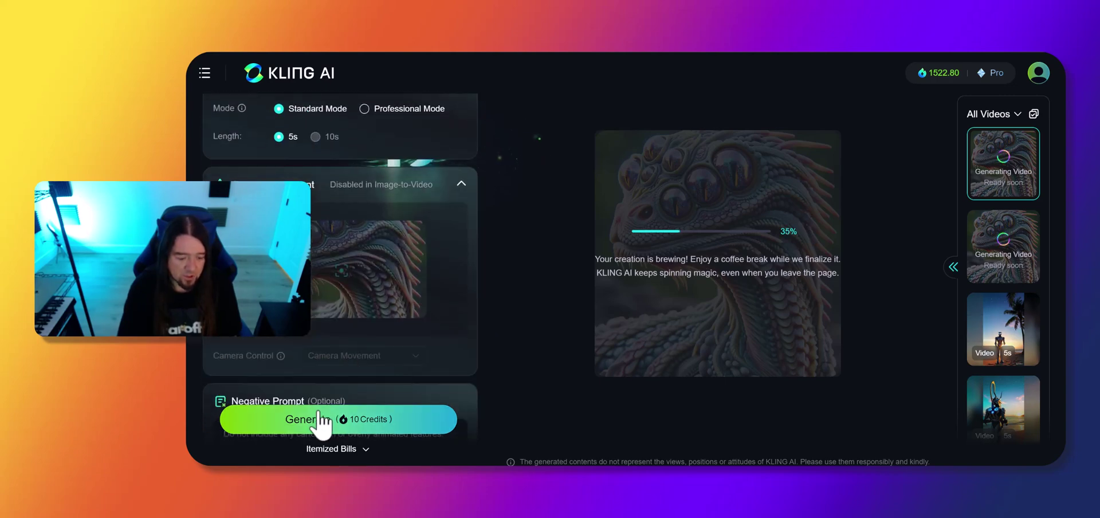
pyautogui.click(319, 419)
# Change the mode to Professional Mode and generate another 5s video with the same image, prompt and negative prompt.
pyautogui.scroll(5, 425, 153)
pyautogui.scroll(-4, 387, 294)
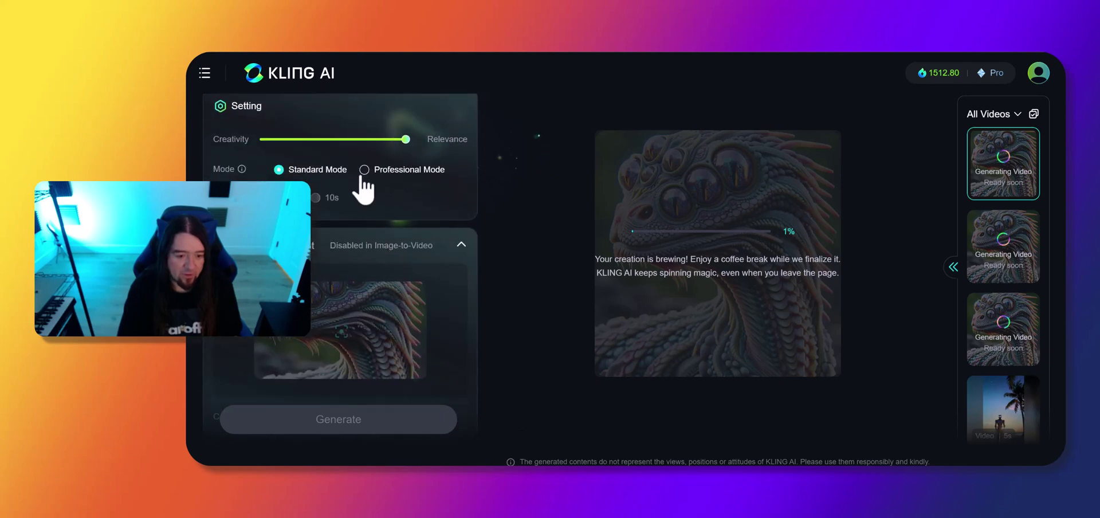
pyautogui.moveTo(317, 197)
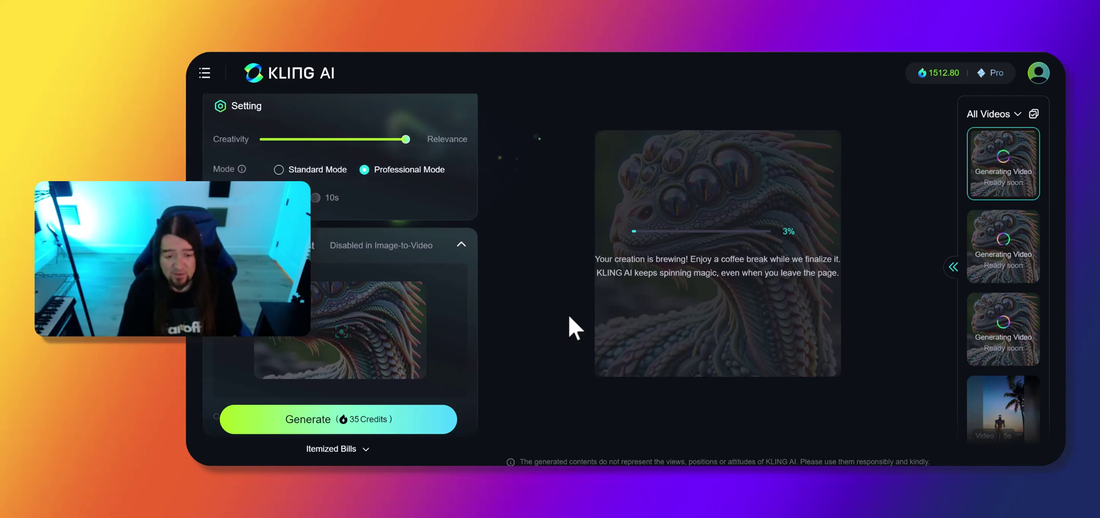
pyautogui.click(342, 417)
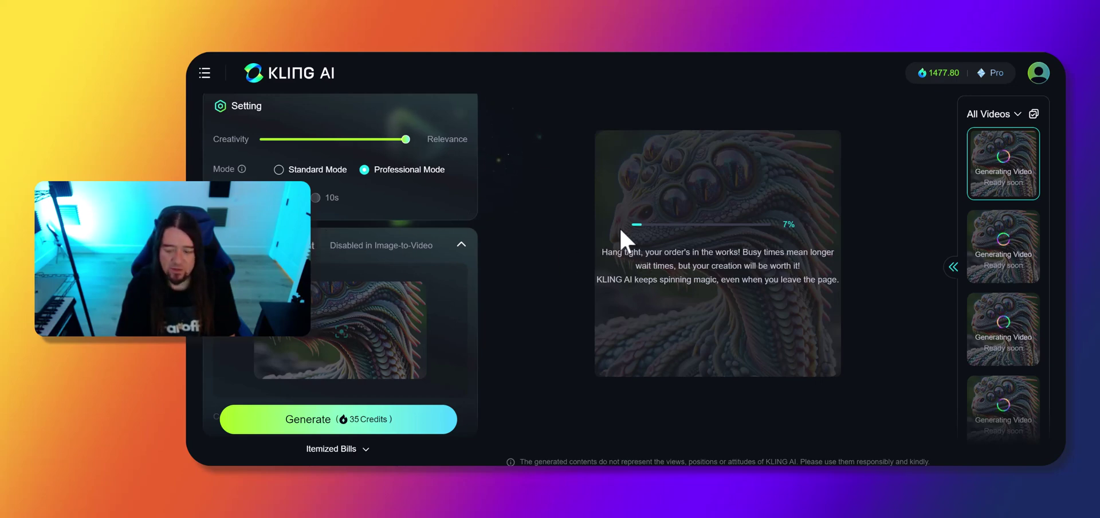
# Check the generation progress of each of the four queued creature videos.
pyautogui.scroll(-1, 982, 321)
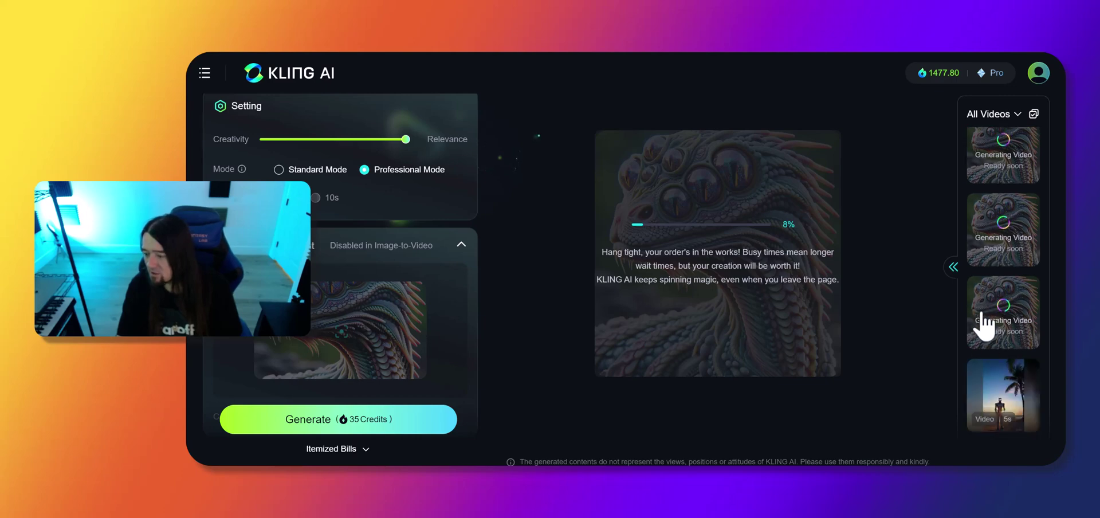
pyautogui.scroll(1, 980, 310)
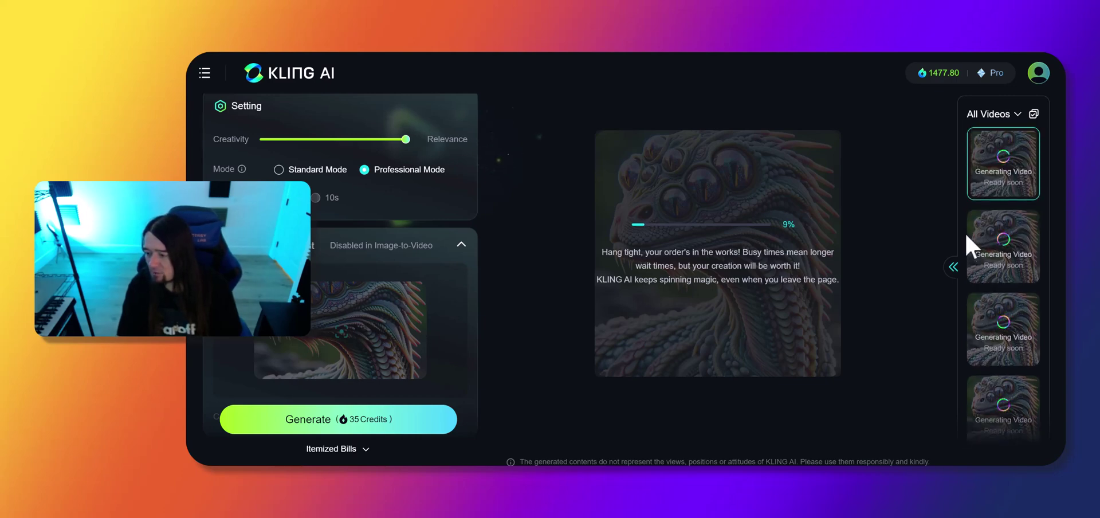
pyautogui.click(1002, 404)
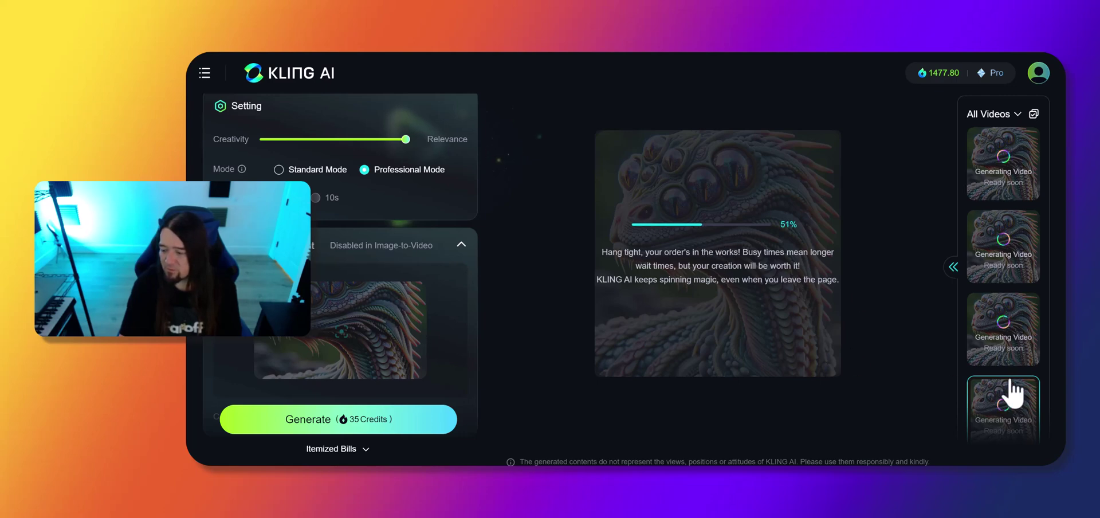
pyautogui.click(1021, 339)
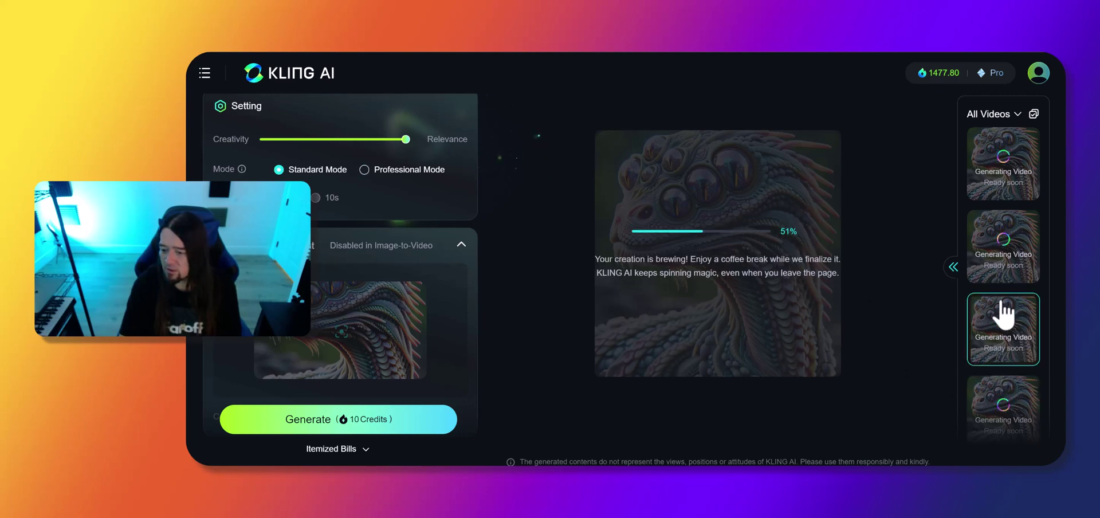
pyautogui.click(1001, 266)
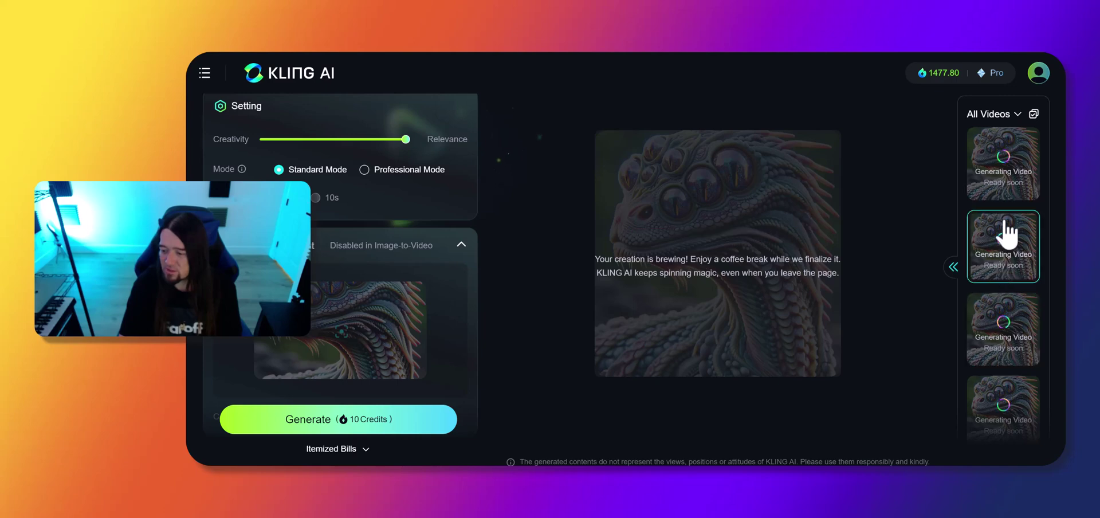
pyautogui.click(1009, 157)
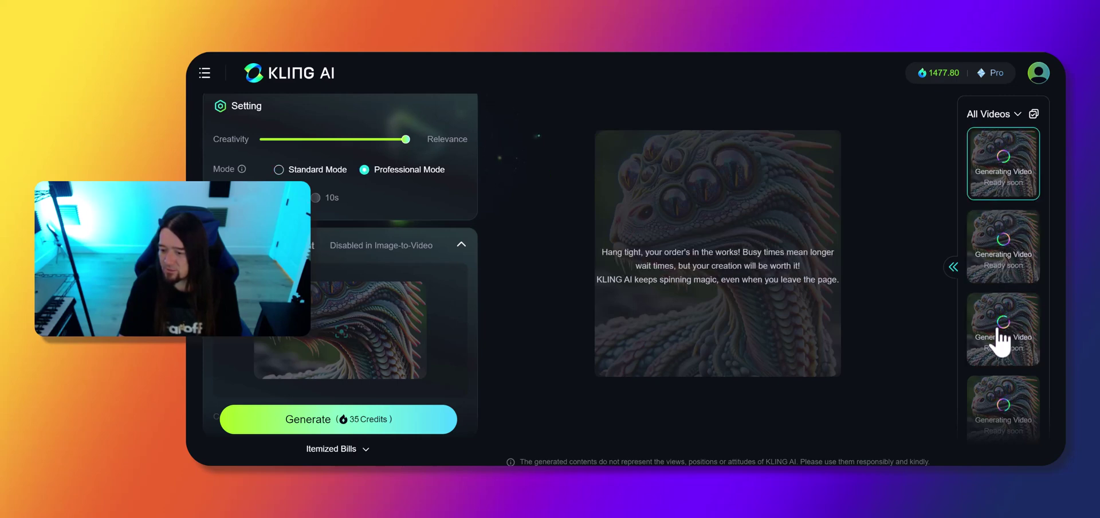
# Open the earliest of the four creature videos, review its mode and negative prompt settings, and play it.
pyautogui.click(1008, 404)
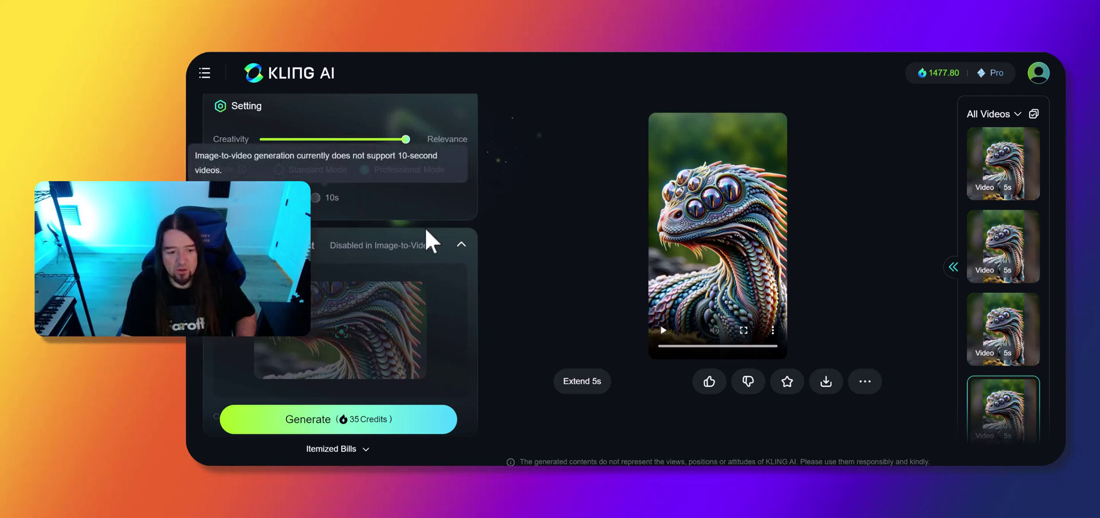
pyautogui.scroll(-2, 441, 257)
pyautogui.scroll(-1, 401, 338)
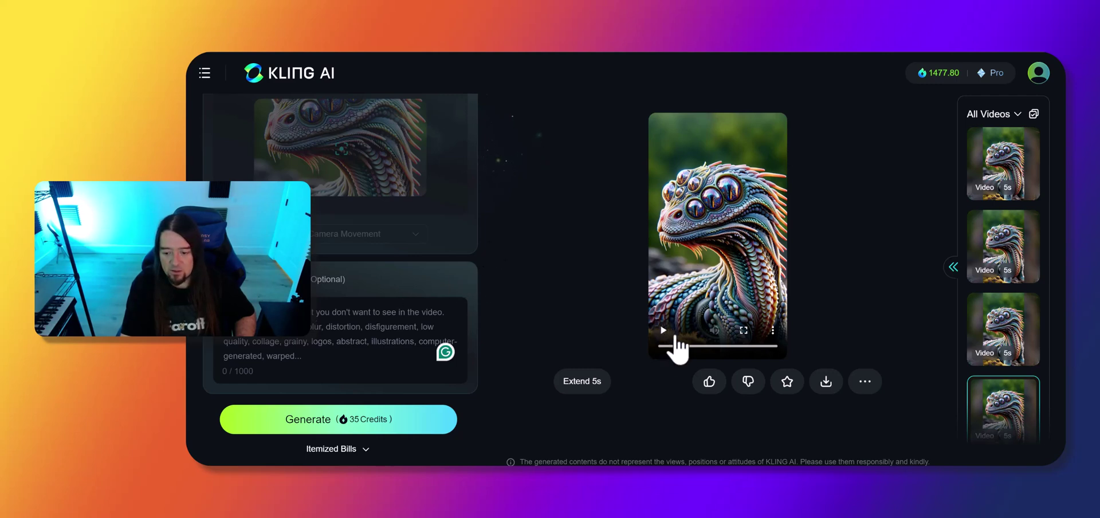
pyautogui.scroll(3, 465, 253)
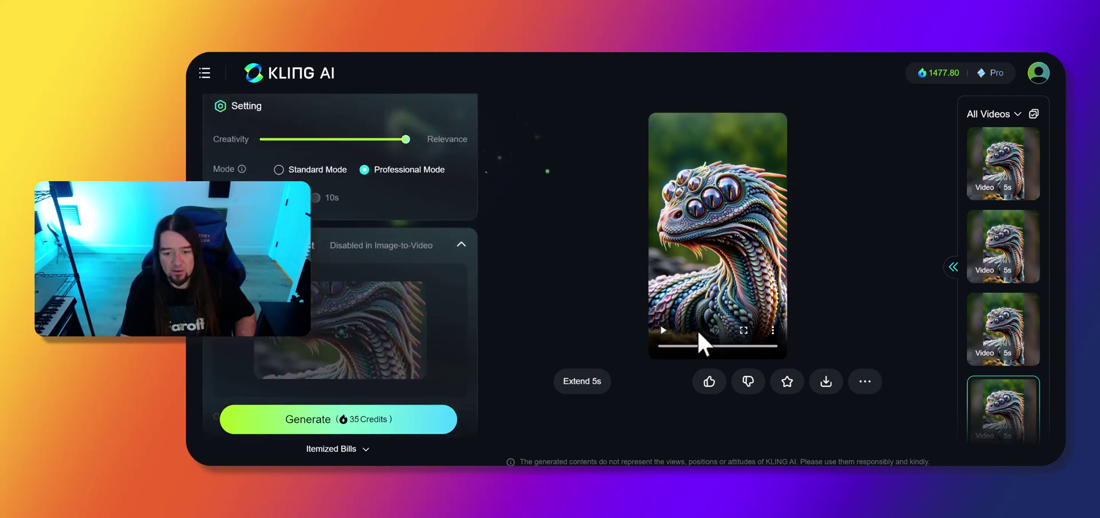
pyautogui.click(672, 340)
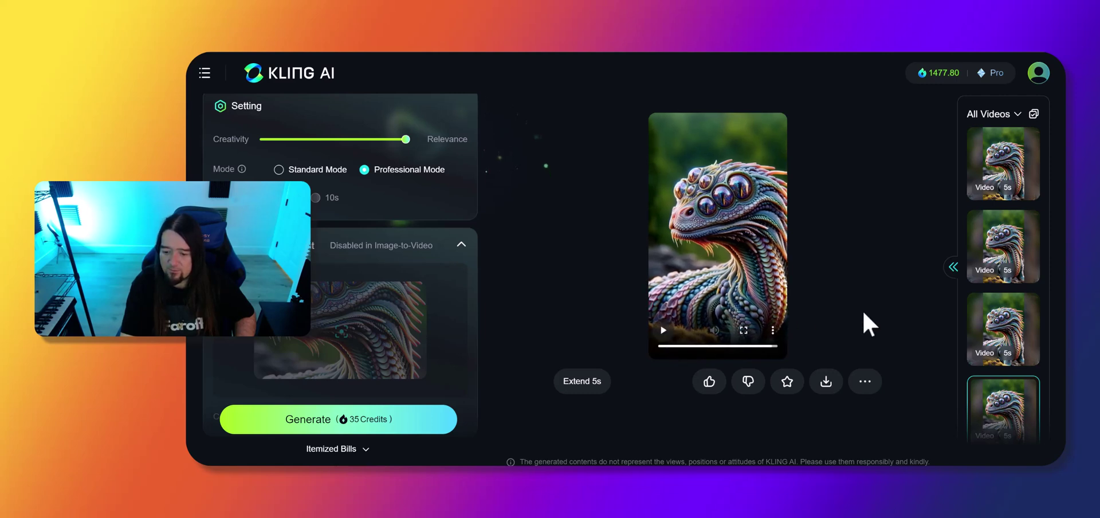
# View the Standard Mode creature video made without a negative prompt and check its settings.
pyautogui.click(999, 321)
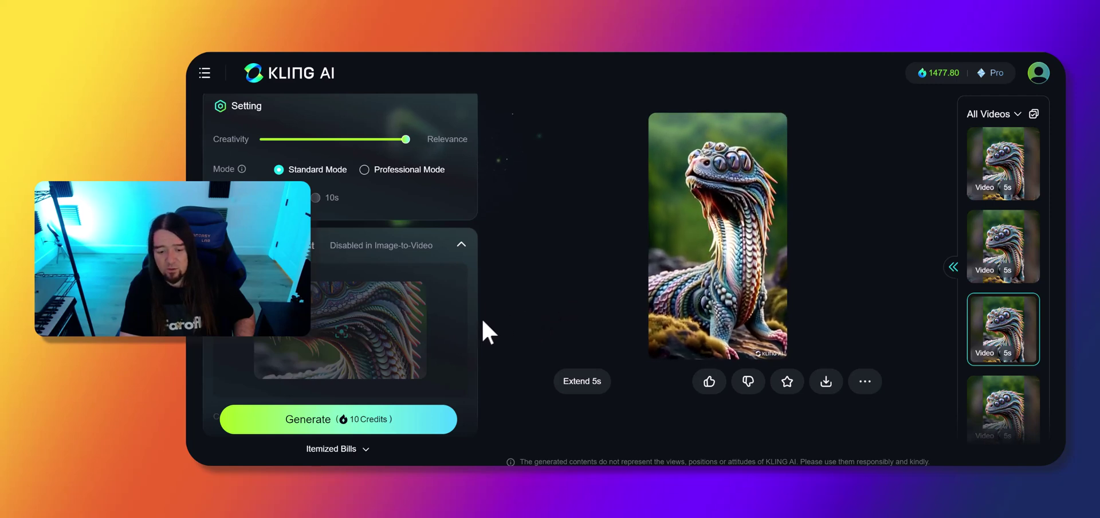
pyautogui.scroll(-4, 473, 327)
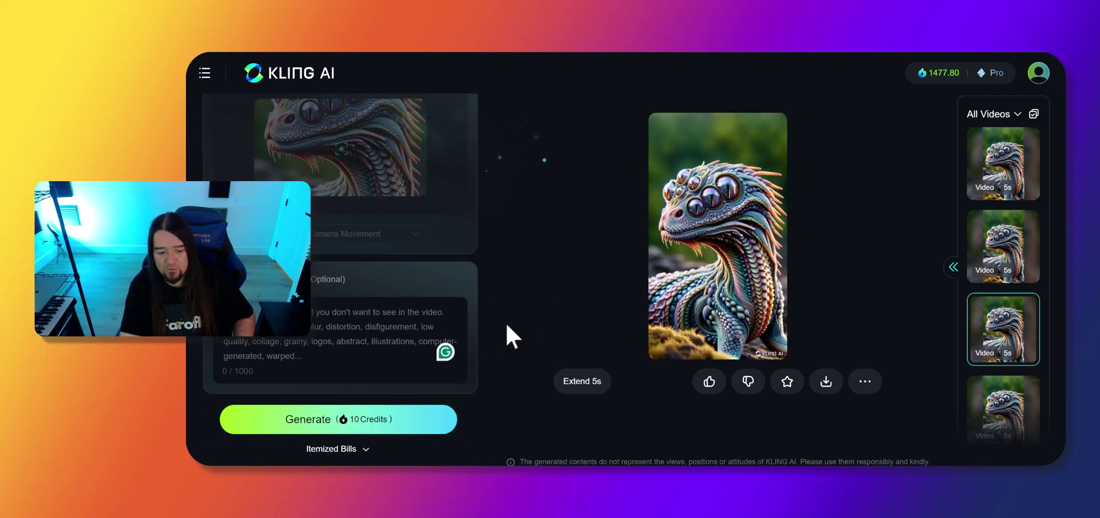
pyautogui.scroll(5, 449, 256)
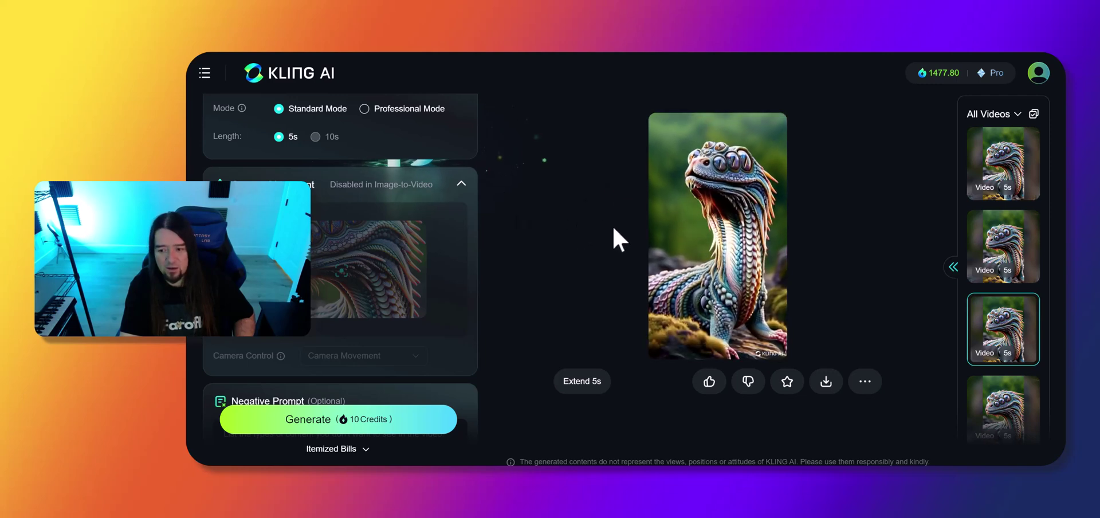
pyautogui.moveTo(664, 217)
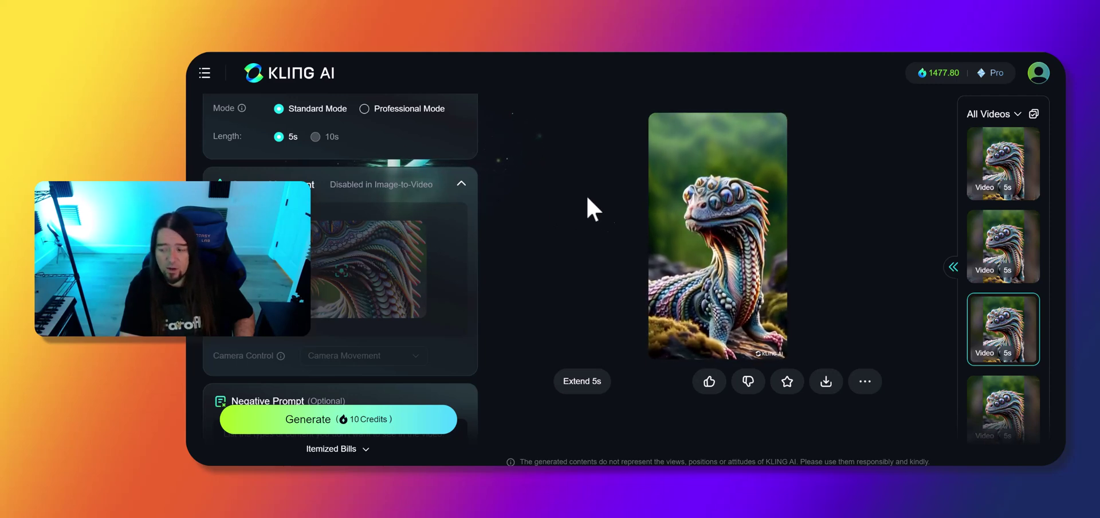
# Compare the Standard Mode creature video made with the negative prompt against the one made without it.
pyautogui.click(981, 247)
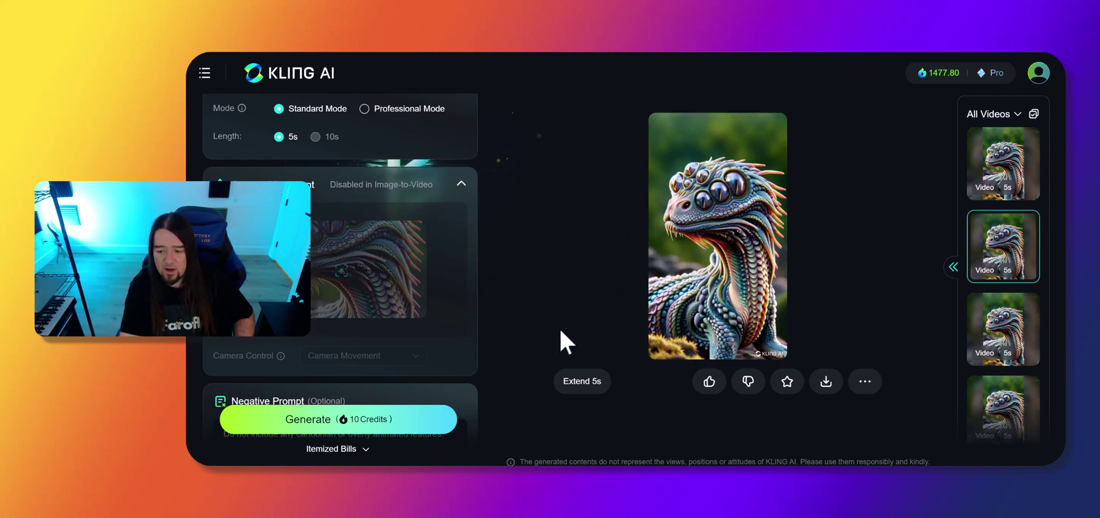
pyautogui.scroll(-2, 435, 338)
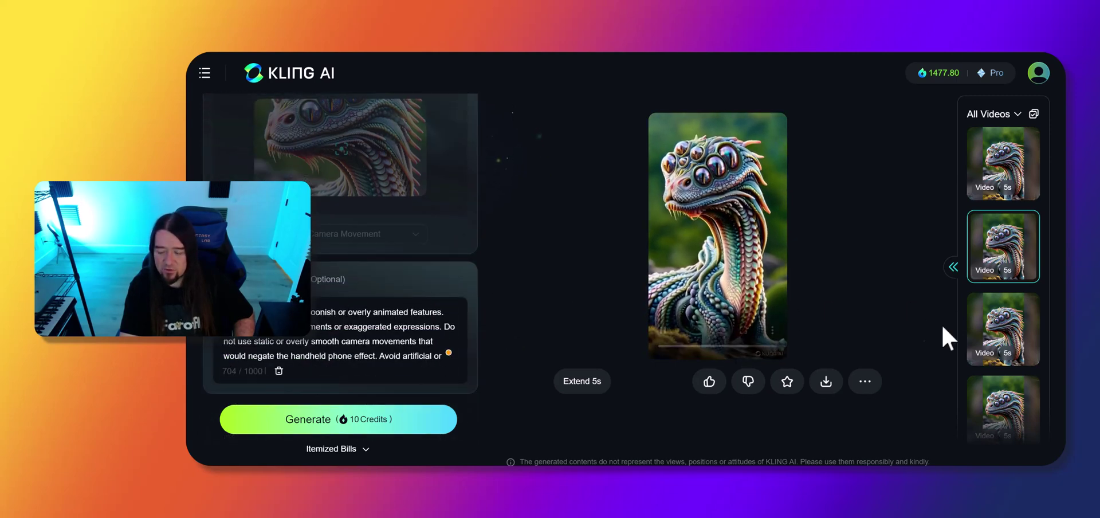
pyautogui.click(1005, 319)
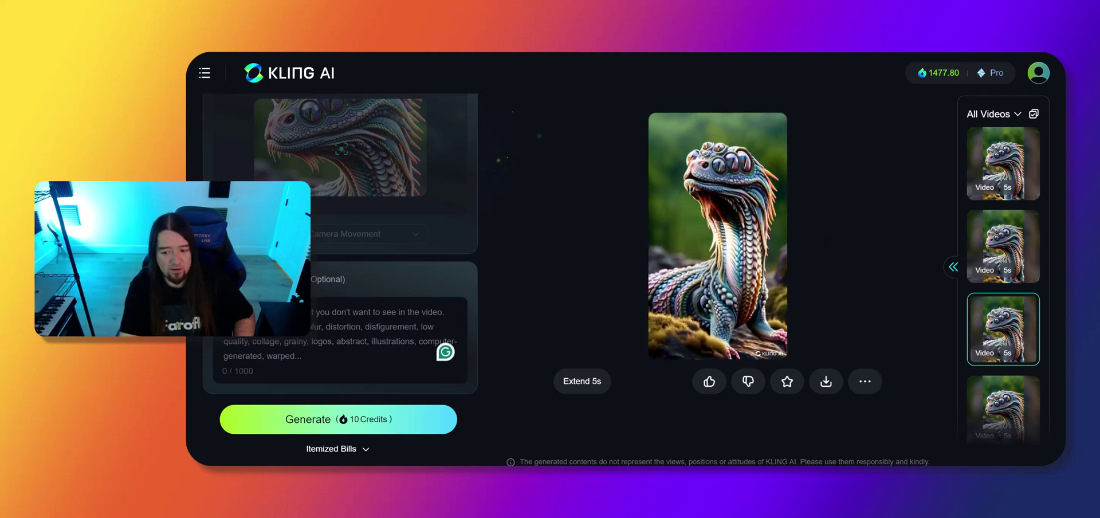
pyautogui.moveTo(763, 193)
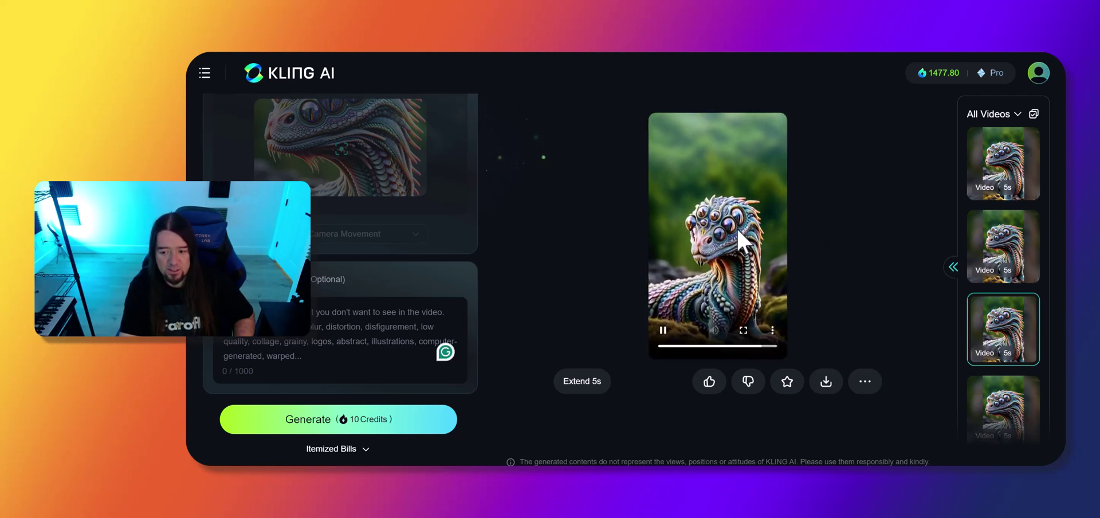
pyautogui.moveTo(700, 241)
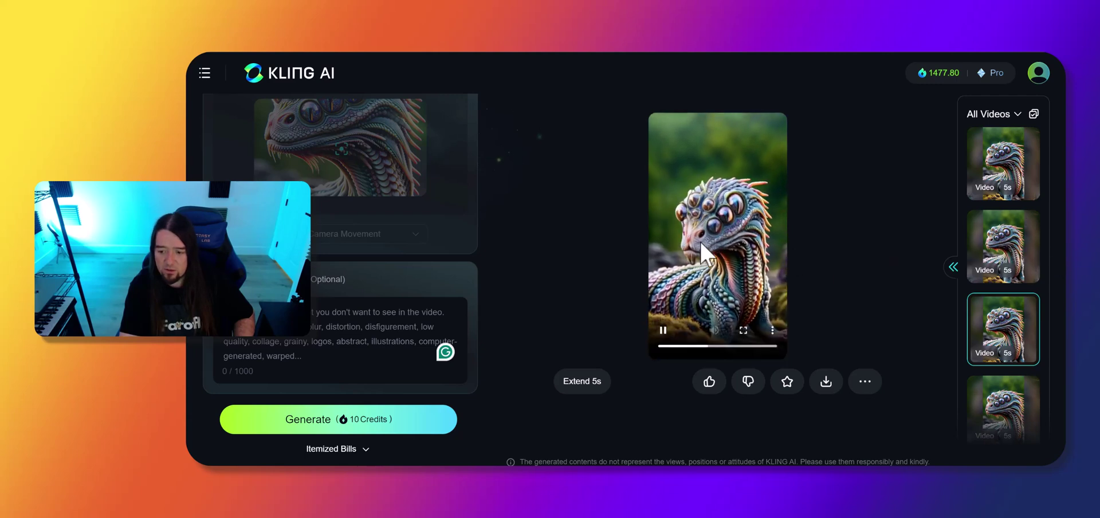
pyautogui.click(987, 248)
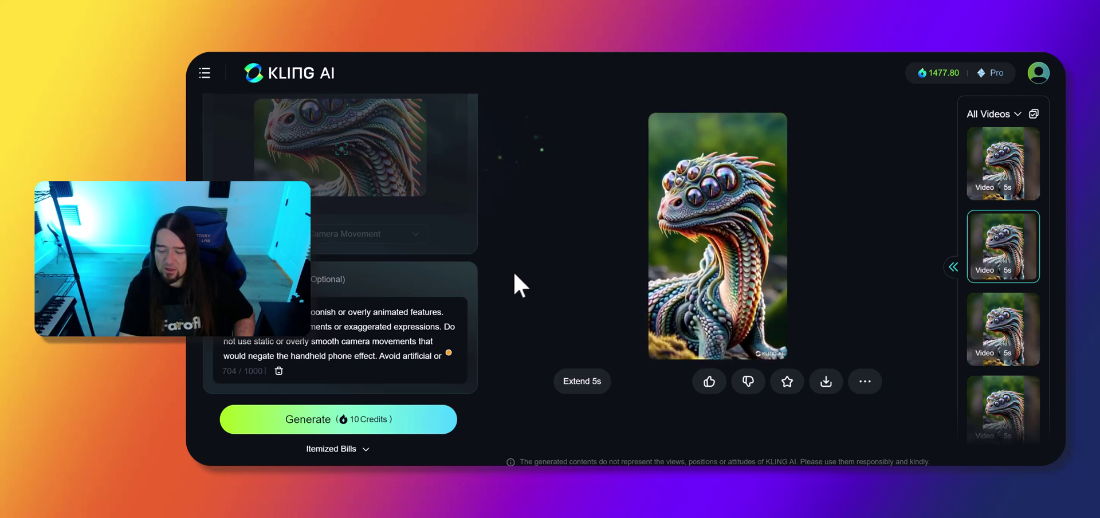
# Review the mode, length and negative prompt settings of the selected creature video.
pyautogui.scroll(1, 449, 253)
pyautogui.scroll(5, 449, 253)
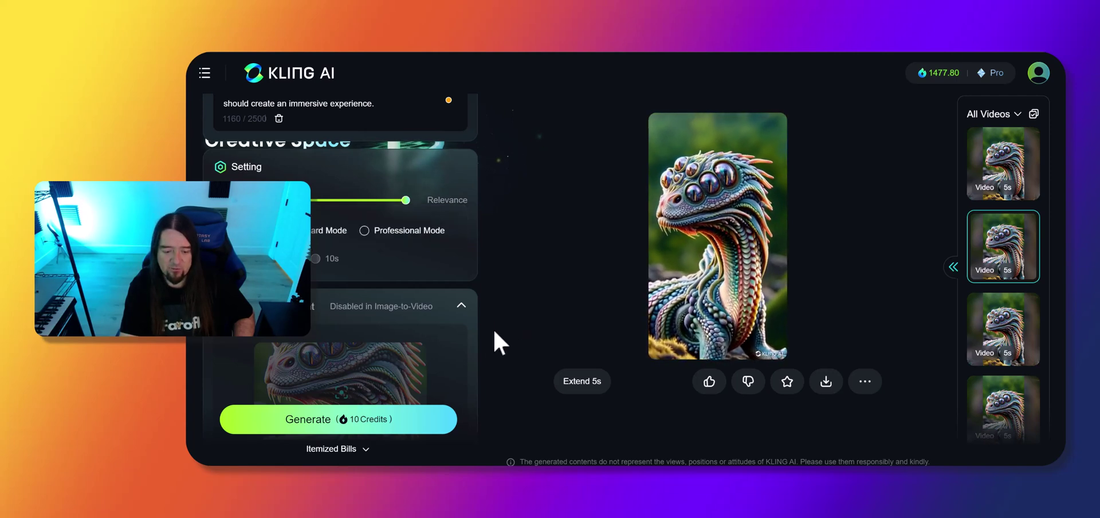
pyautogui.scroll(-4, 447, 343)
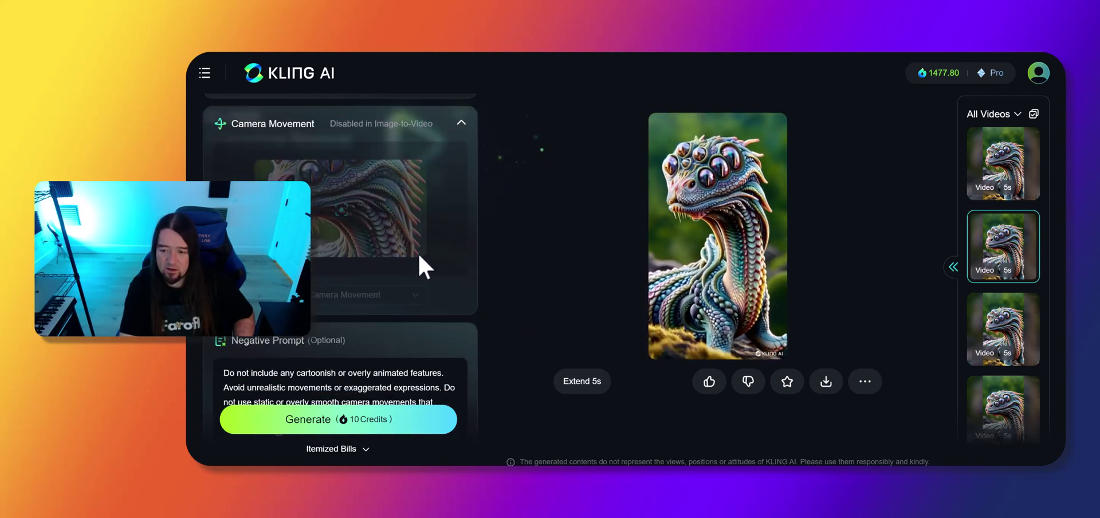
pyautogui.scroll(3, 418, 253)
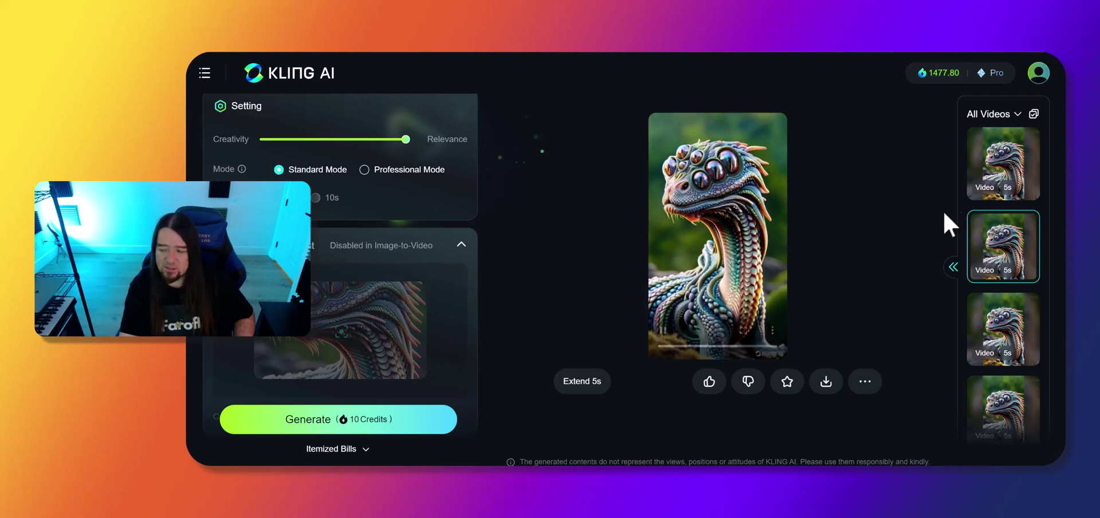
# View the newest creature video and check its mode, length and negative prompt settings.
pyautogui.click(1001, 165)
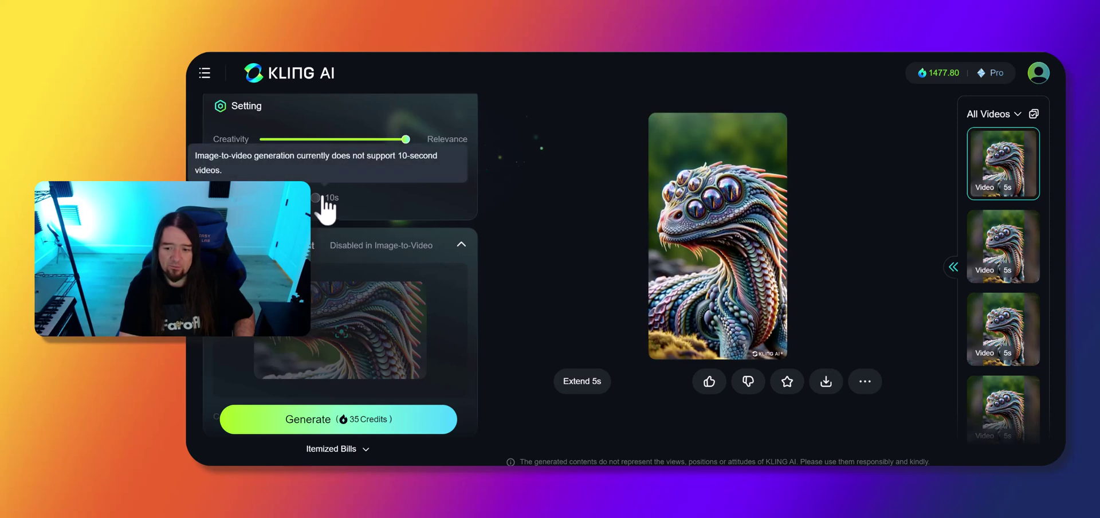
pyautogui.scroll(-3, 387, 252)
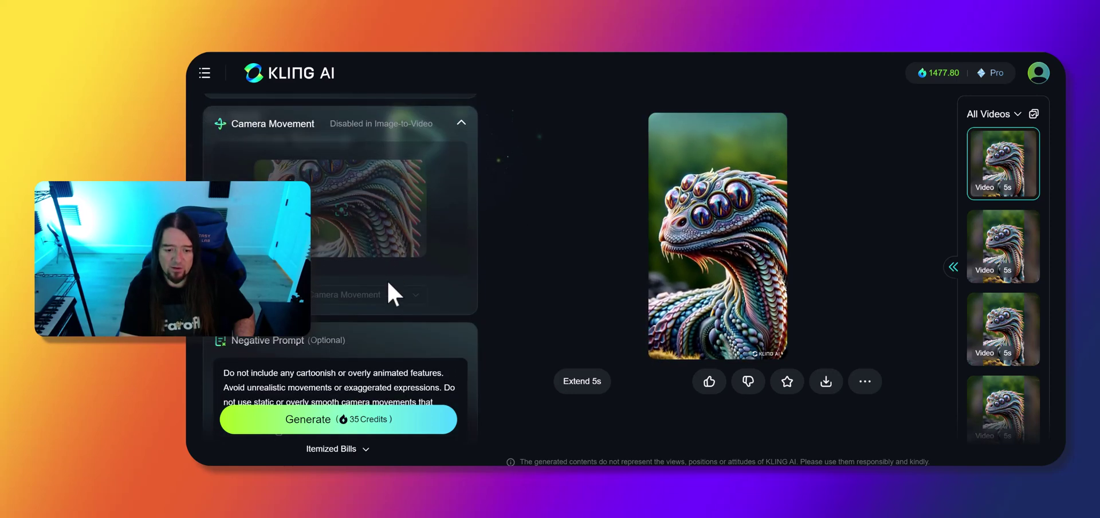
pyautogui.scroll(-3, 343, 366)
pyautogui.scroll(5, 376, 351)
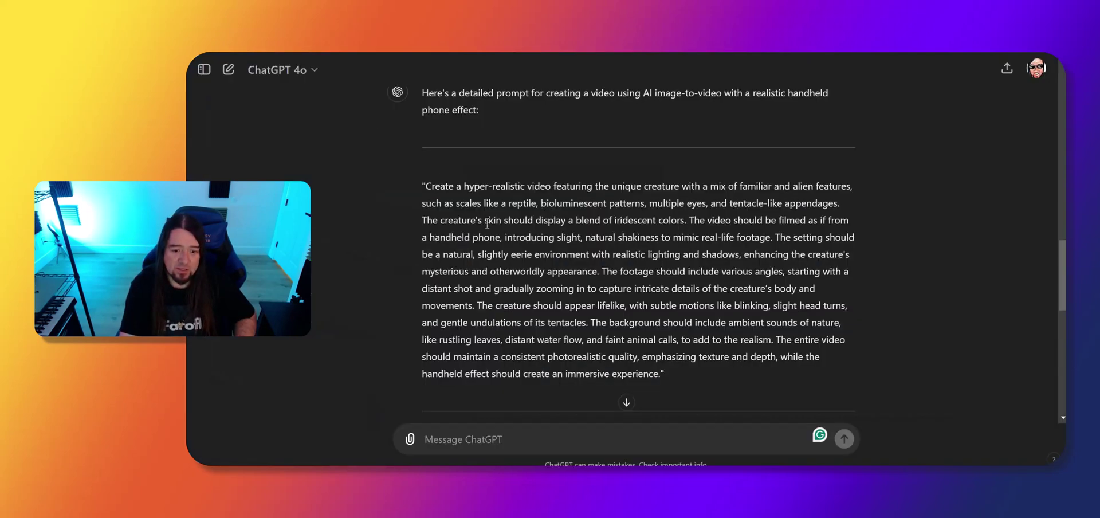
# Copy the original hyper realistic creature request from the ChatGPT conversation and open AI Images in Kling AI.
pyautogui.scroll(20, 486, 222)
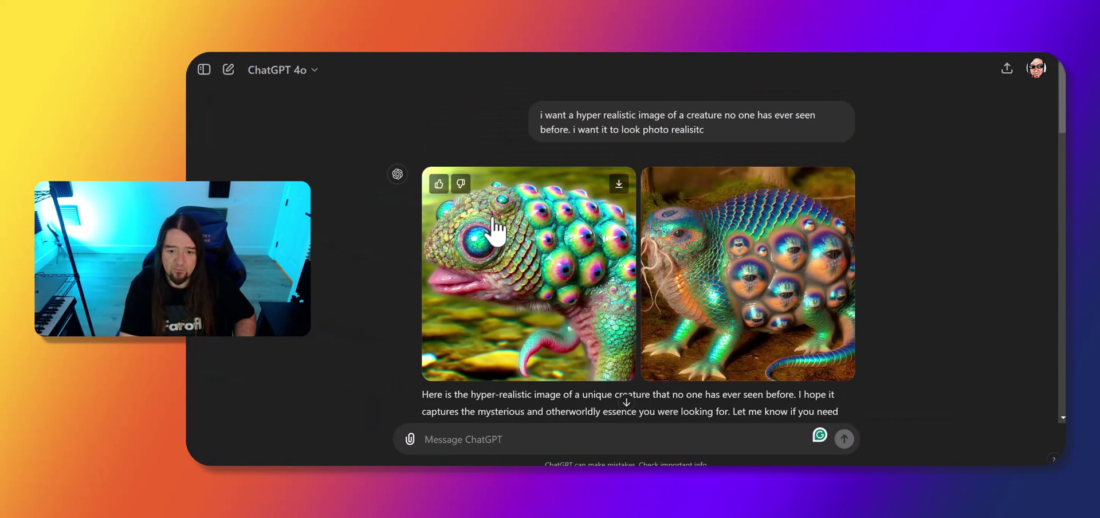
pyautogui.tripleClick(576, 121)
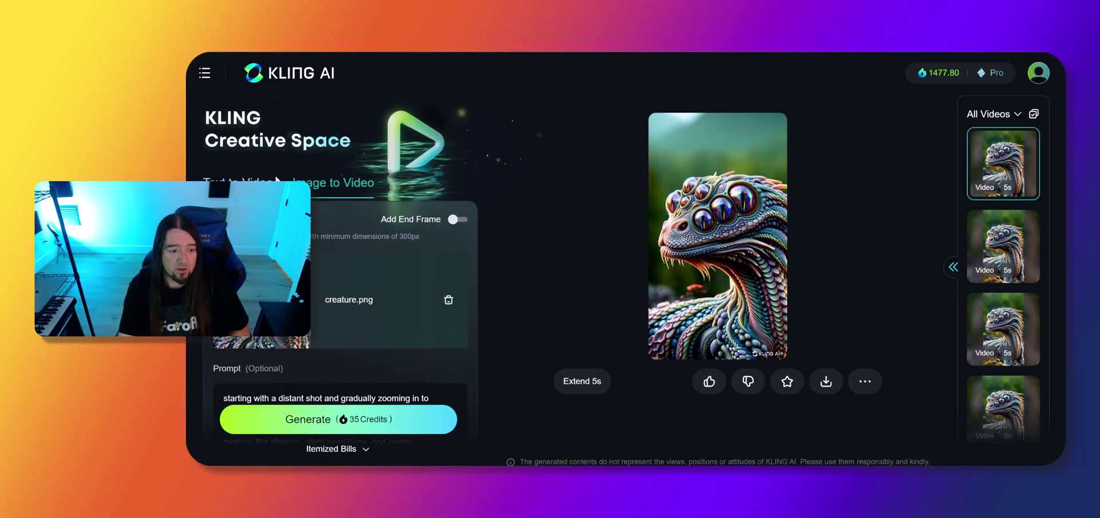
pyautogui.click(253, 73)
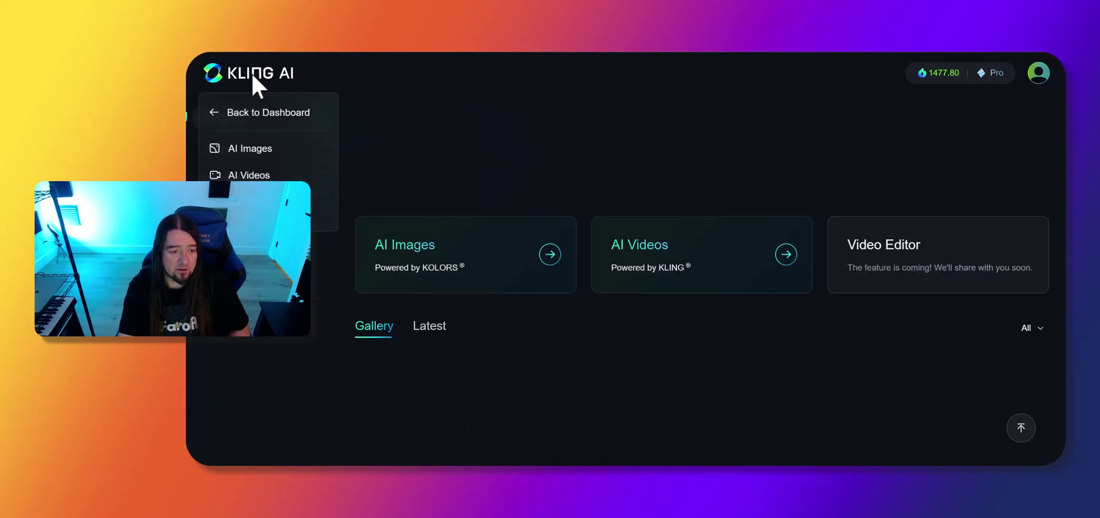
pyautogui.click(251, 150)
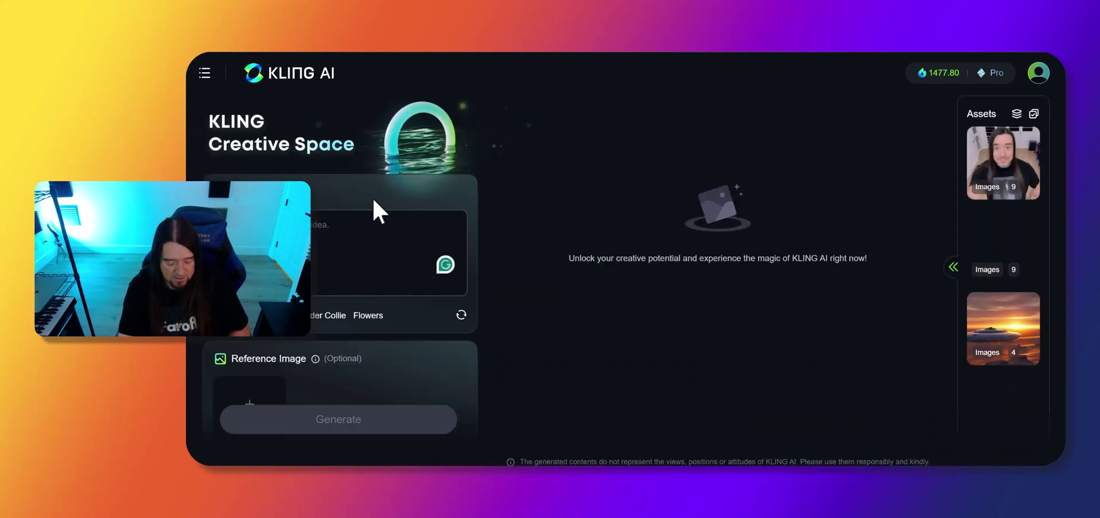
# Paste the creature request as the image prompt and correct its ending to "photo realistic.".
pyautogui.hotkey('ctrl', 'v')
pyautogui.press('BackSpace')
pyautogui.press('BackSpace')
pyautogui.write('tic')
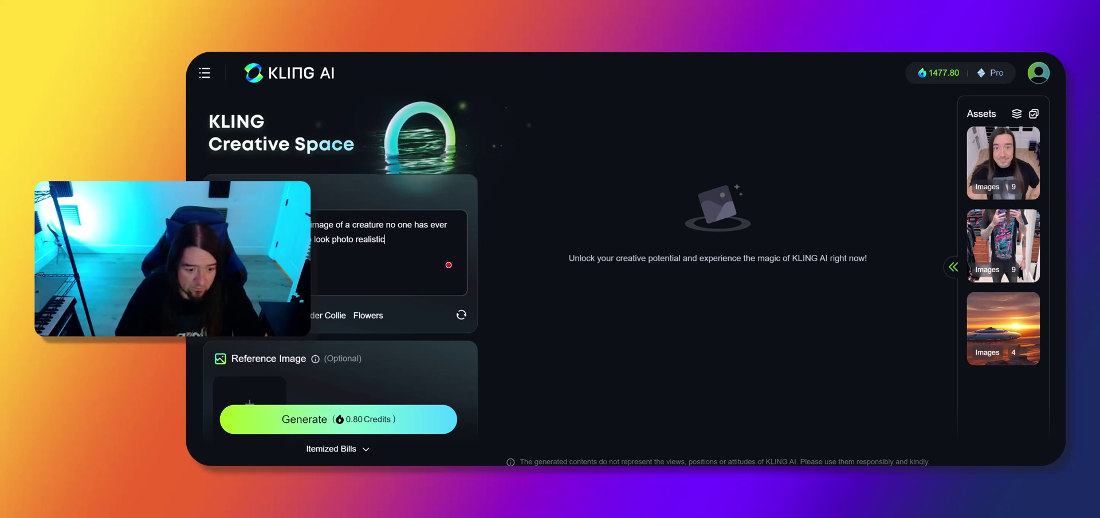
pyautogui.write('.')
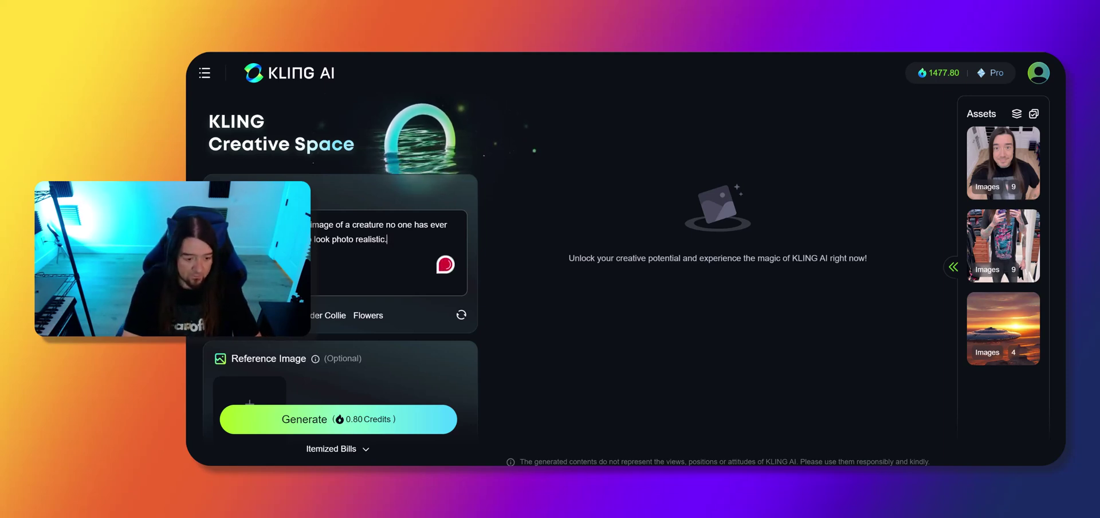
pyautogui.click(535, 370)
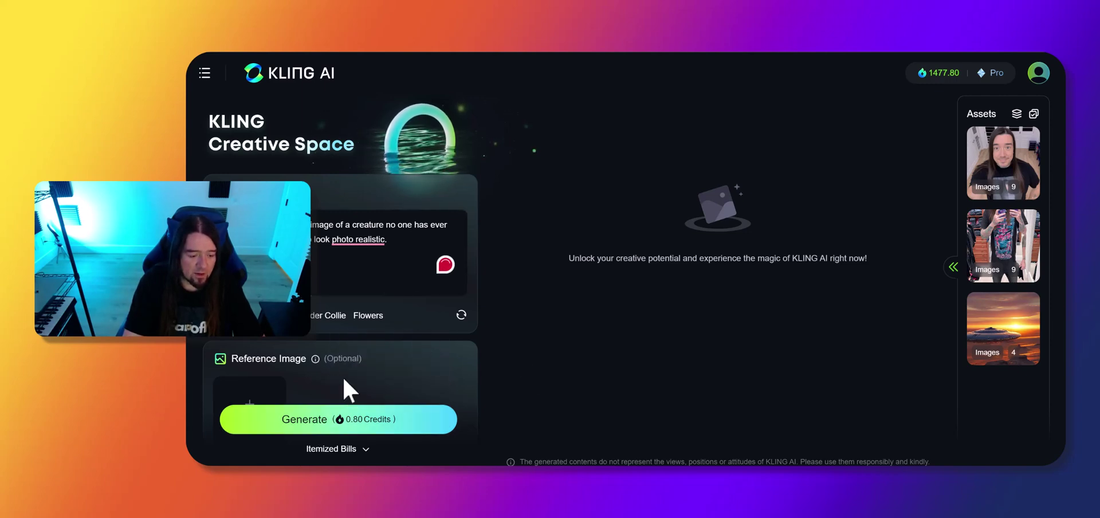
# Generate five creature images in the 9:16 aspect ratio.
pyautogui.scroll(-4, 344, 378)
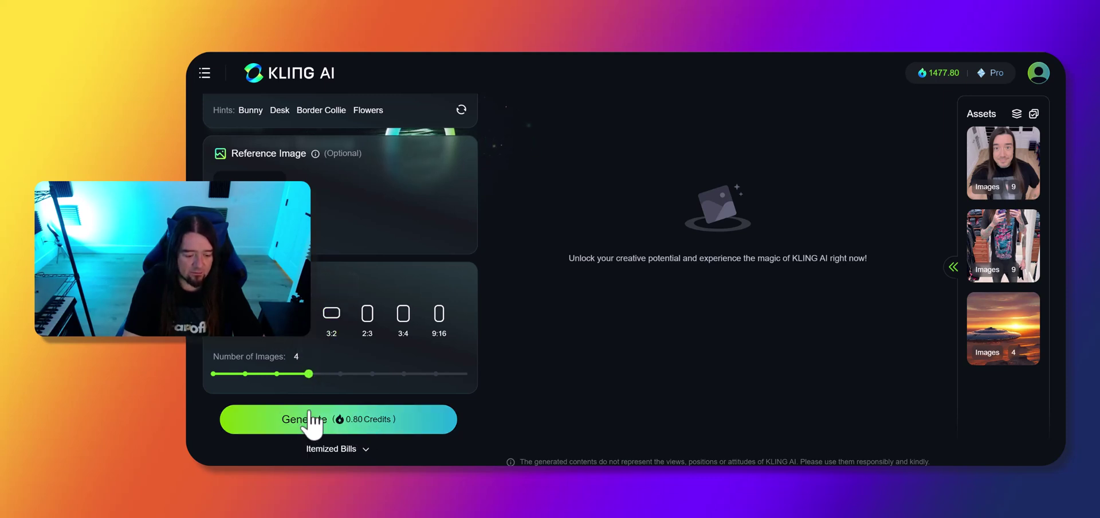
pyautogui.moveTo(309, 373); pyautogui.dragTo(274, 377)
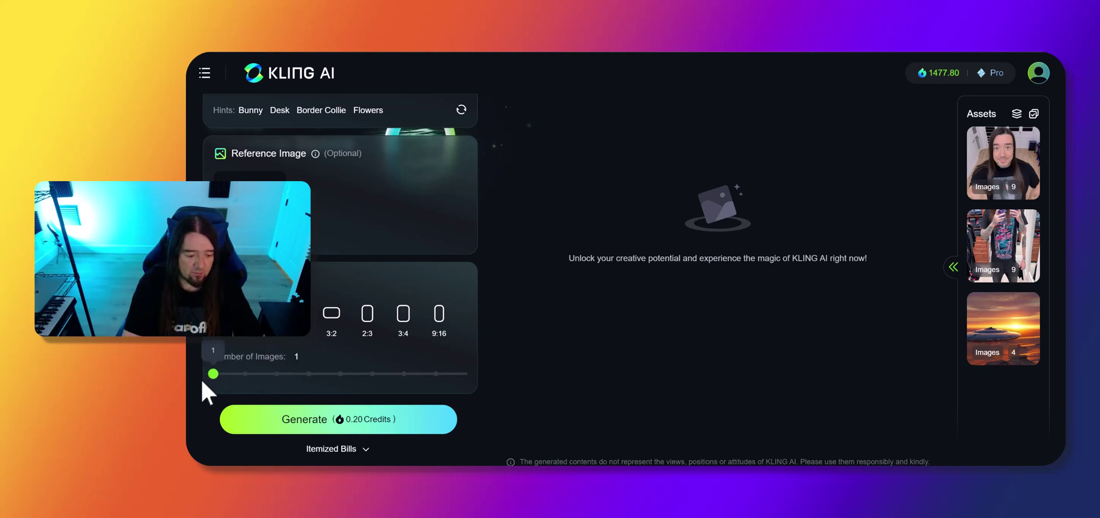
pyautogui.moveTo(201, 382); pyautogui.dragTo(335, 376)
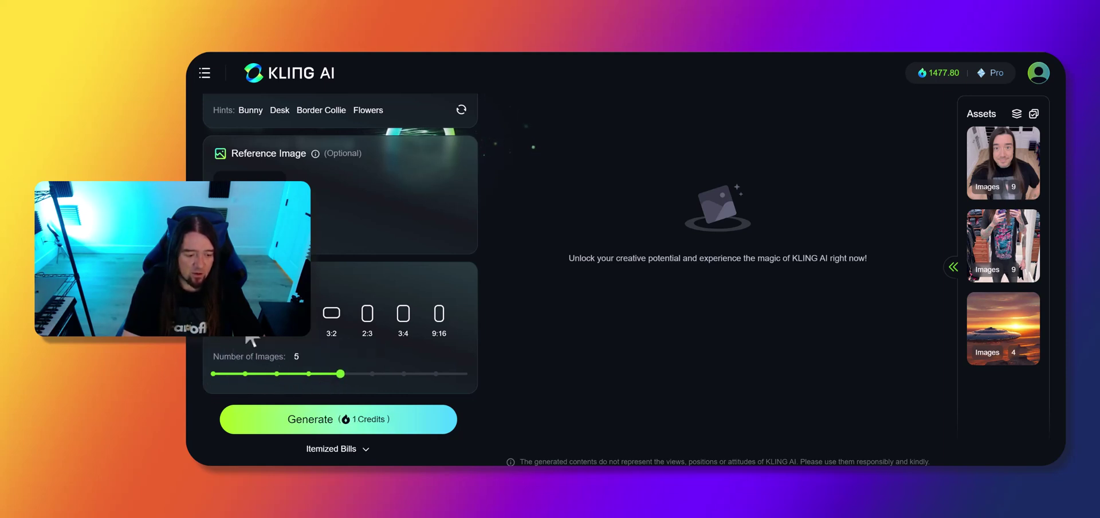
pyautogui.click(402, 318)
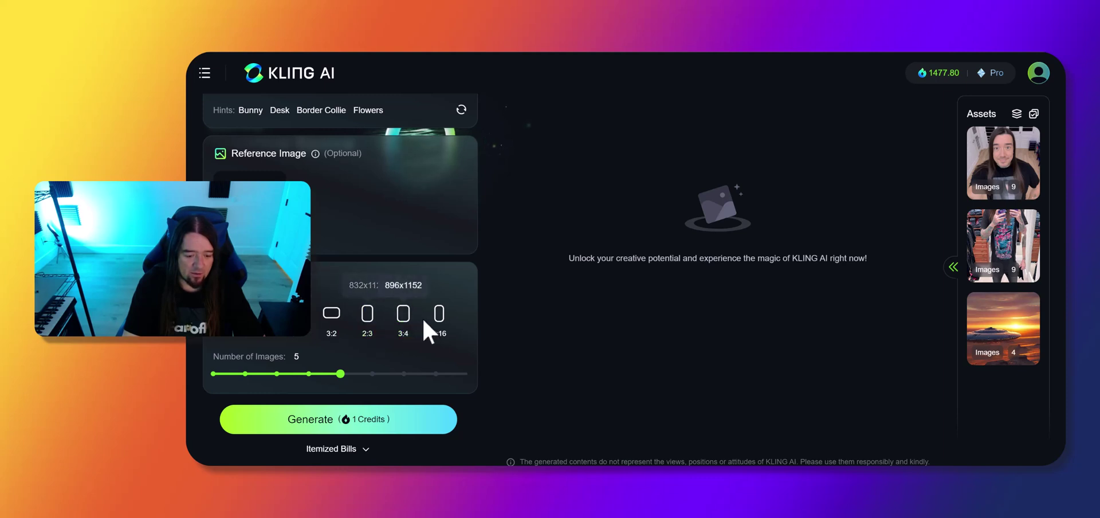
pyautogui.click(331, 319)
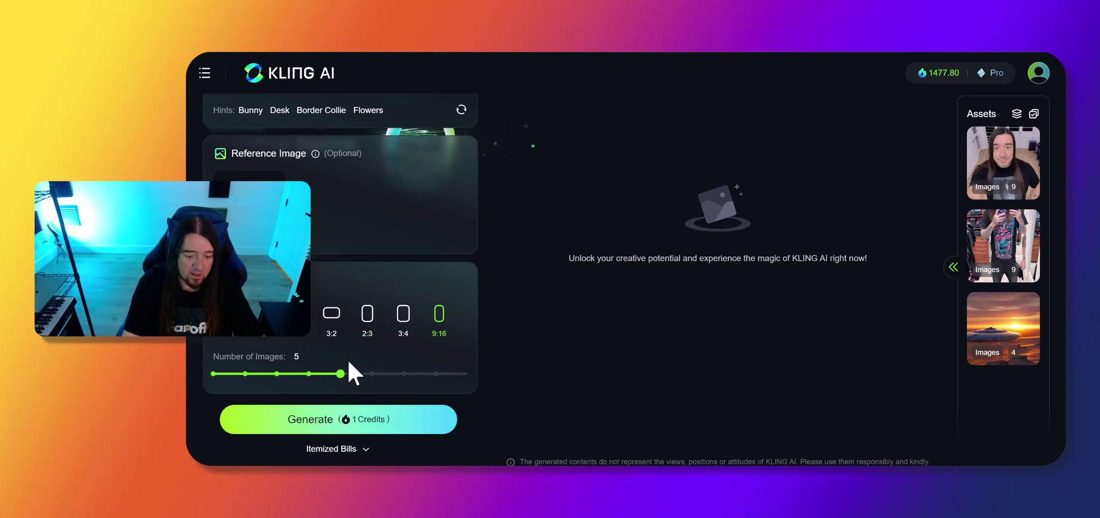
pyautogui.click(330, 410)
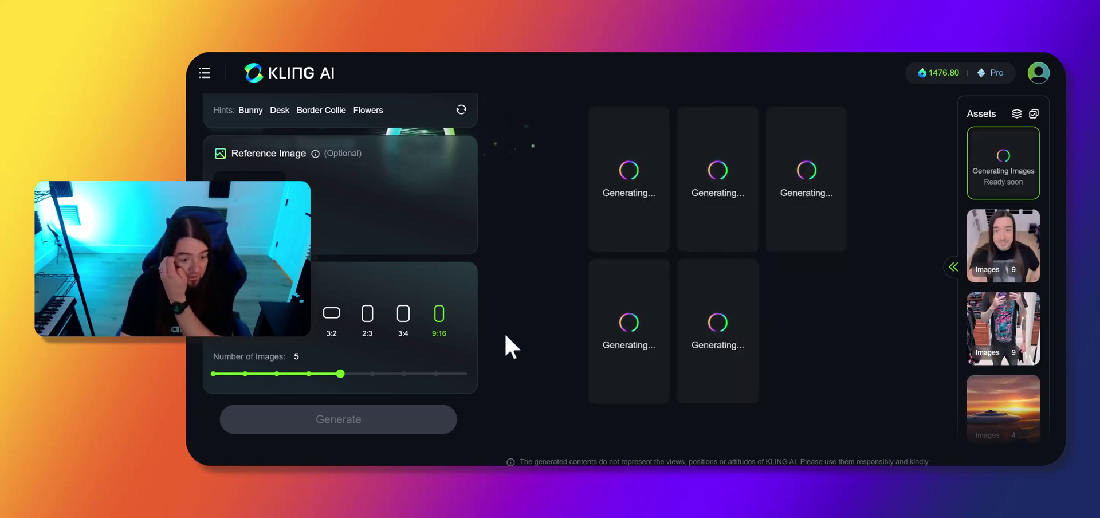
# Recheck the image prompt and inspect the reddish-brown horned creature in profile at larger size.
pyautogui.scroll(4, 456, 283)
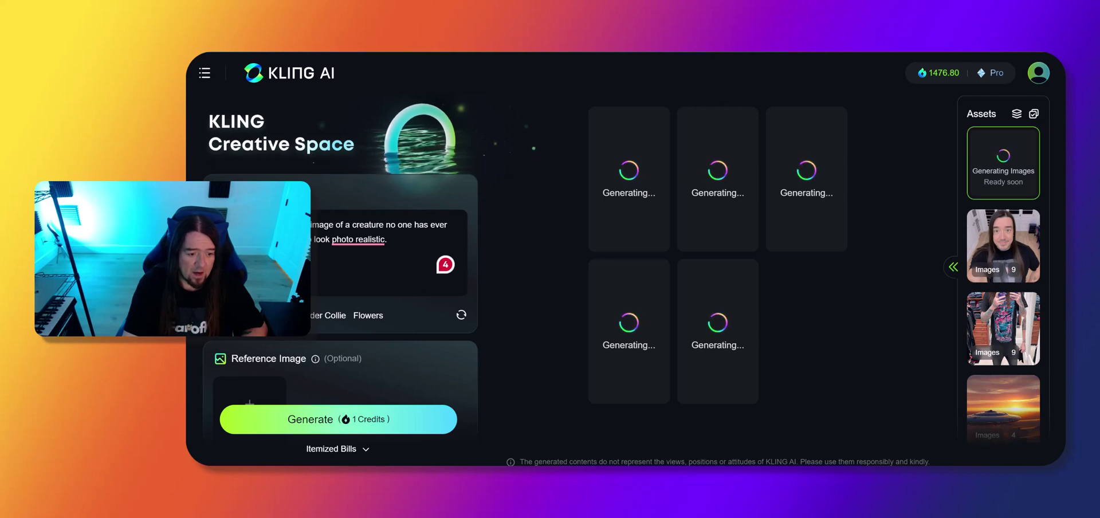
pyautogui.click(352, 237)
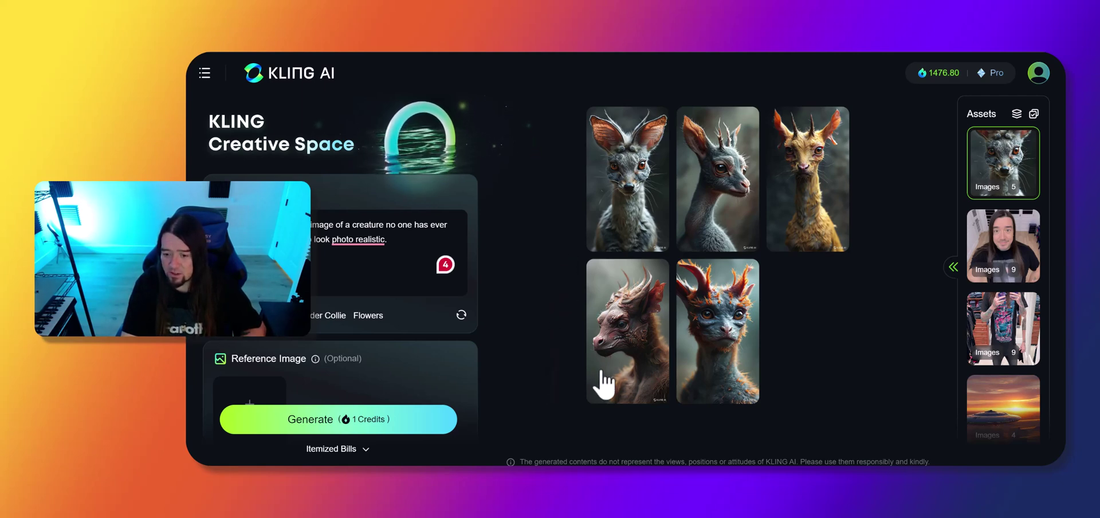
pyautogui.click(632, 338)
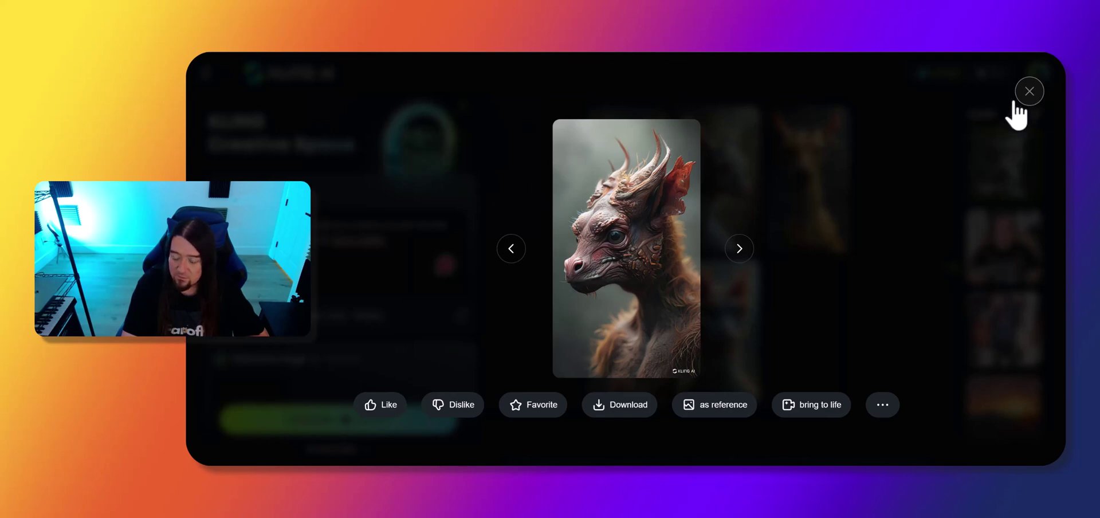
pyautogui.click(1029, 91)
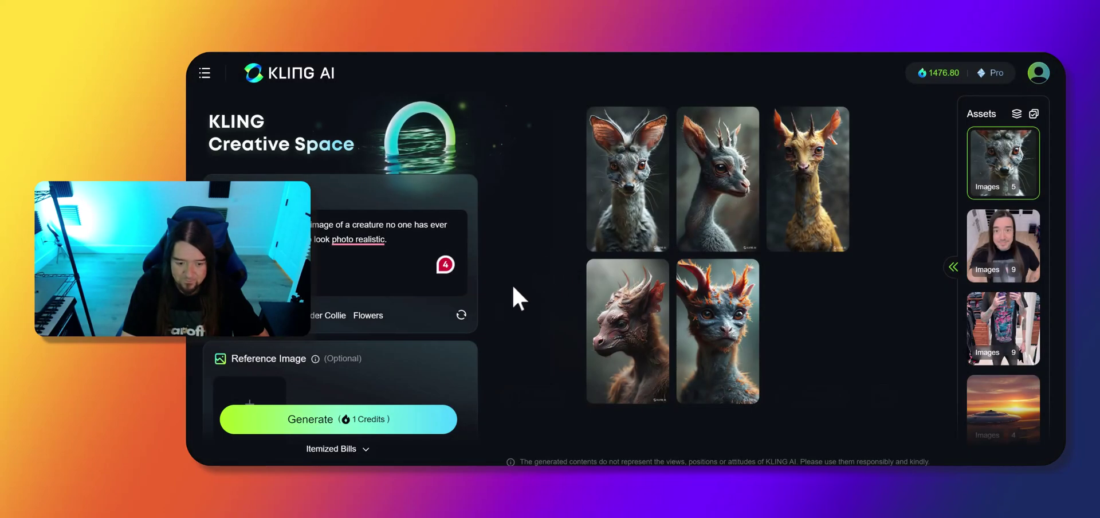
# Bring the reddish-brown horned creature image to life by using it as the source for image-to-video generation.
pyautogui.click(603, 335)
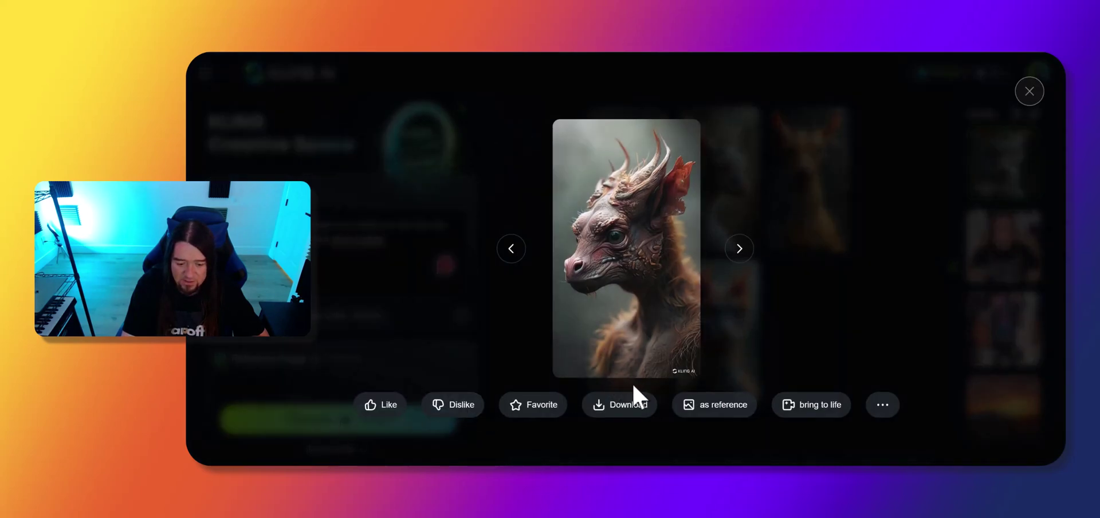
pyautogui.click(799, 407)
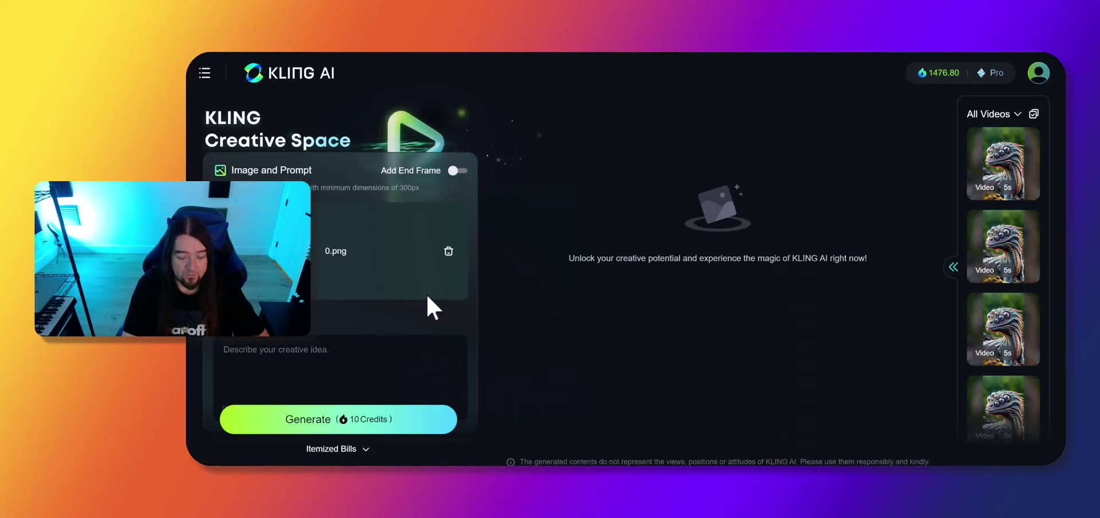
pyautogui.scroll(-3, 427, 286)
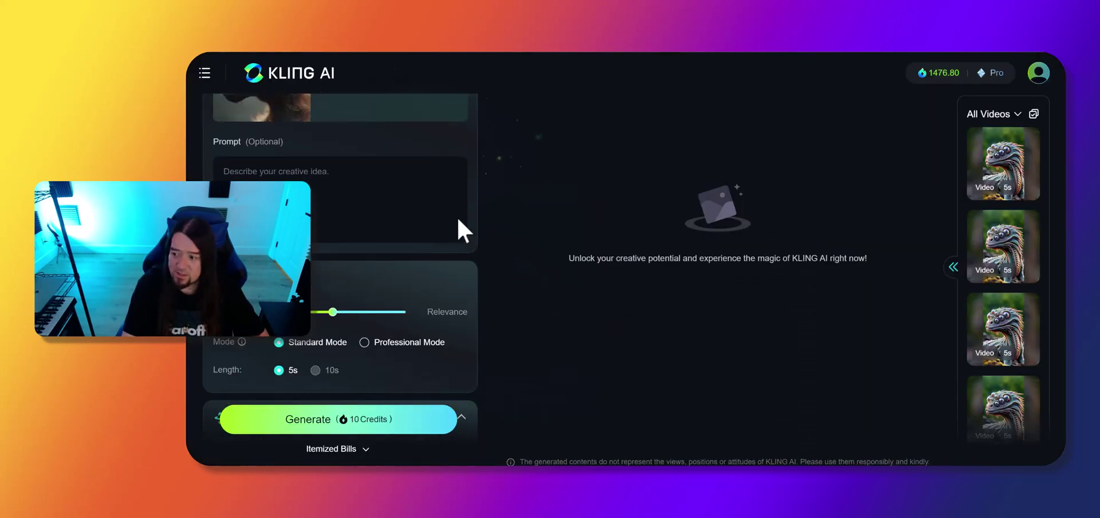
pyautogui.scroll(2, 453, 217)
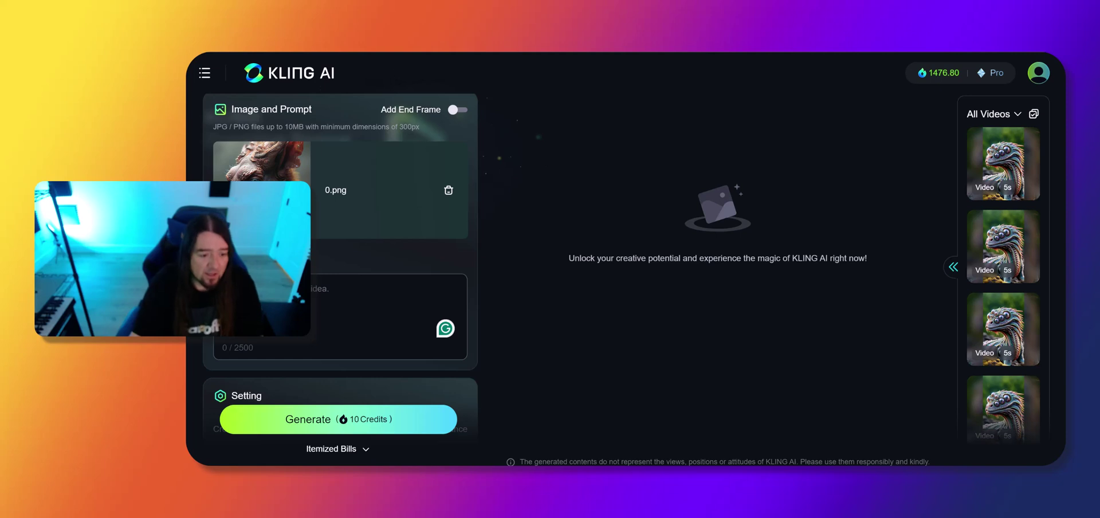
# Write a video prompt for the creature slowly turning its head to the camera, filmed with an imperfect handheld camera in high quality photorealistic style.
pyautogui.write('The')
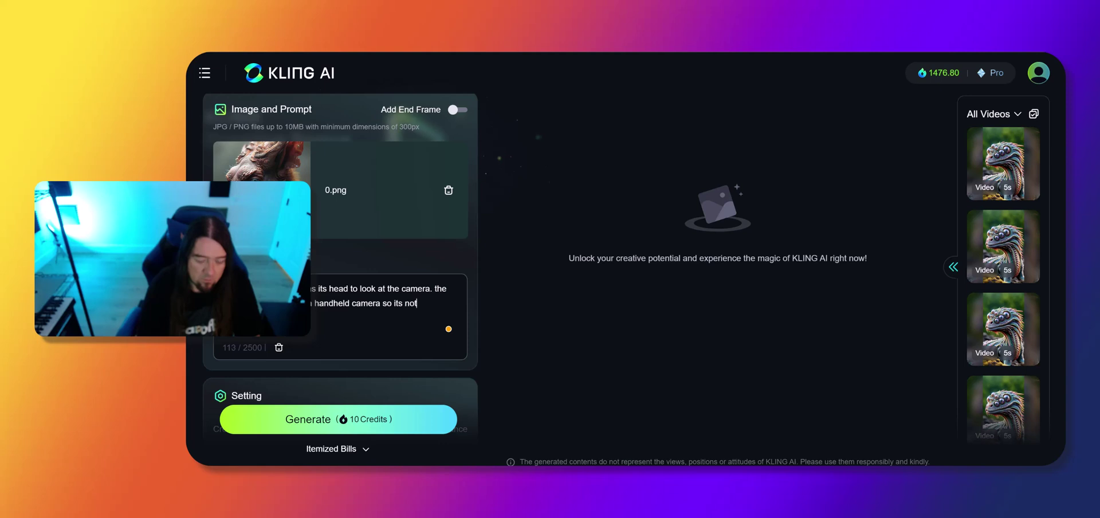
pyautogui.write('s')
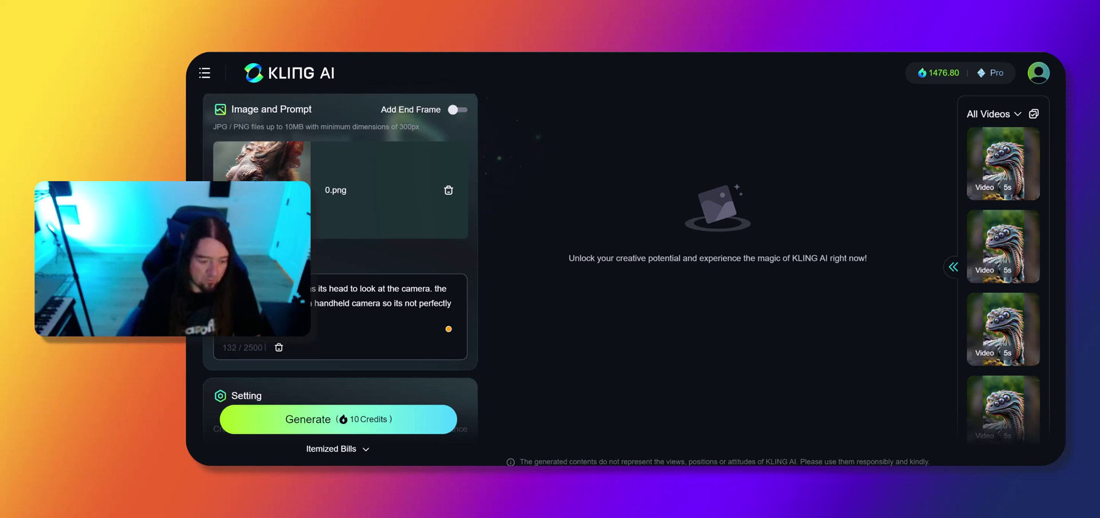
pyautogui.write('crea')
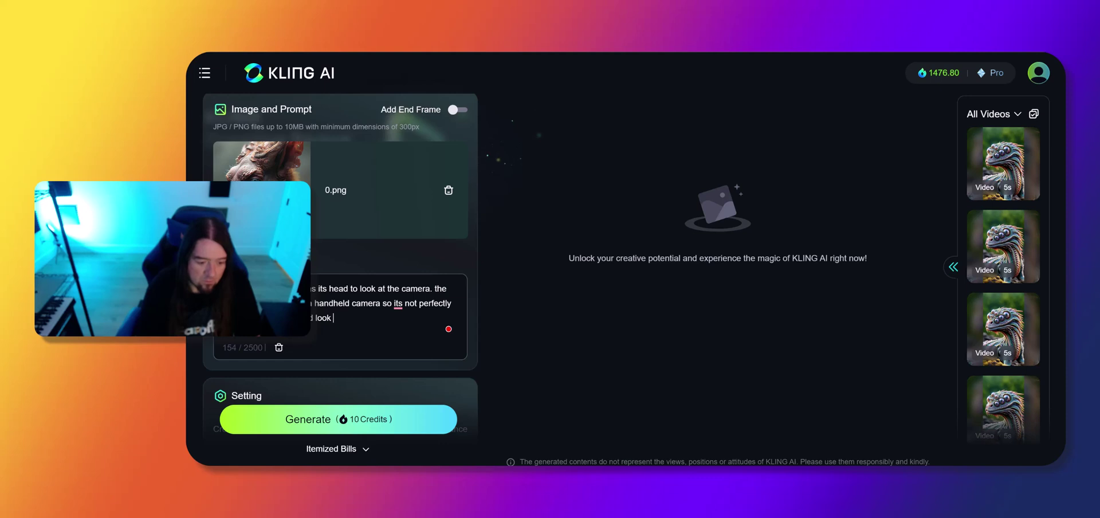
pyautogui.press('BackSpace')
pyautogui.press('BackSpace')
pyautogui.press('BackSpace')
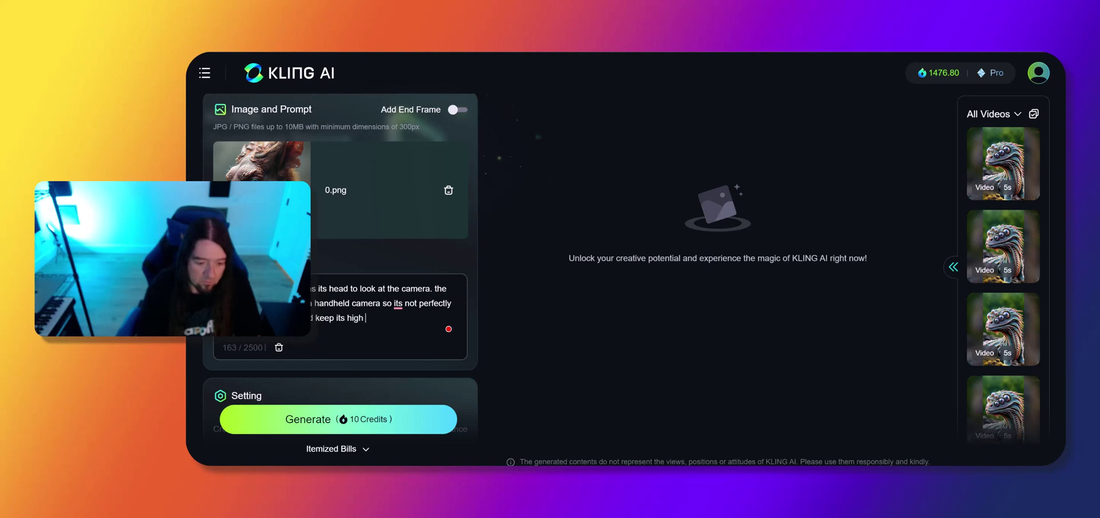
pyautogui.write('quality')
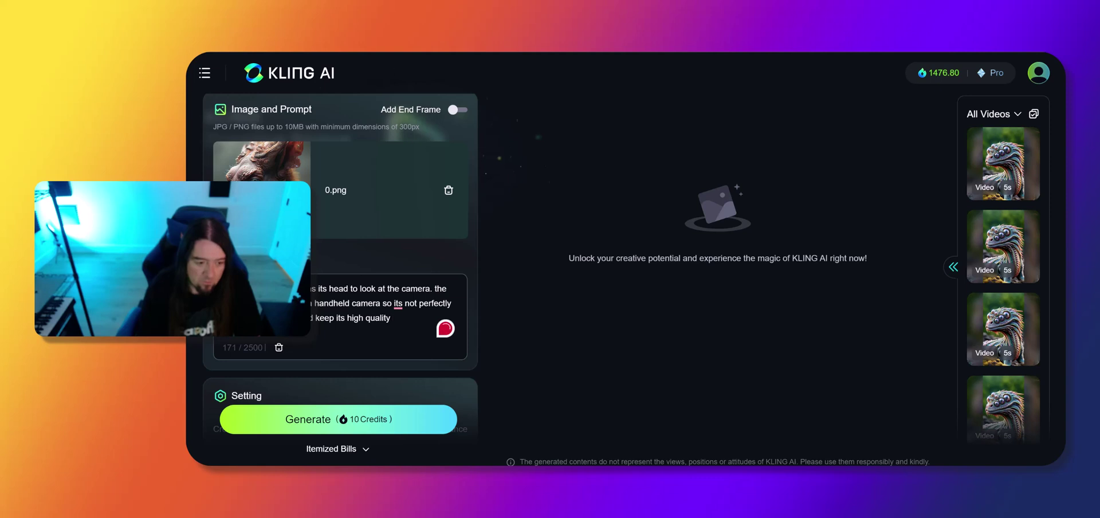
pyautogui.write(' photorealist')
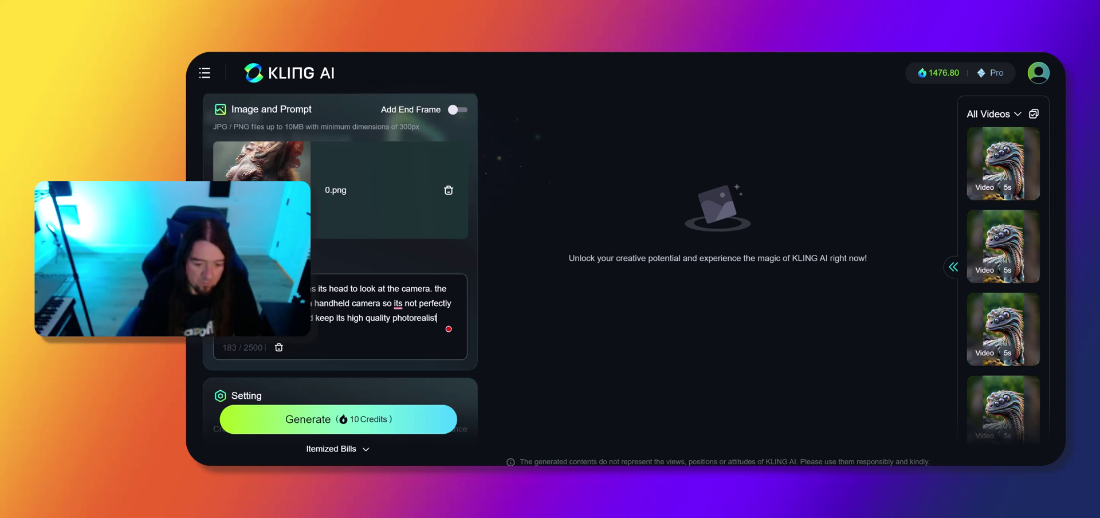
pyautogui.write('ic quali')
pyautogui.press('BackSpace')
pyautogui.press('BackSpace')
pyautogui.press('BackSpace')
pyautogui.press('BackSpace')
pyautogui.press('BackSpace')
pyautogui.press('BackSpace')
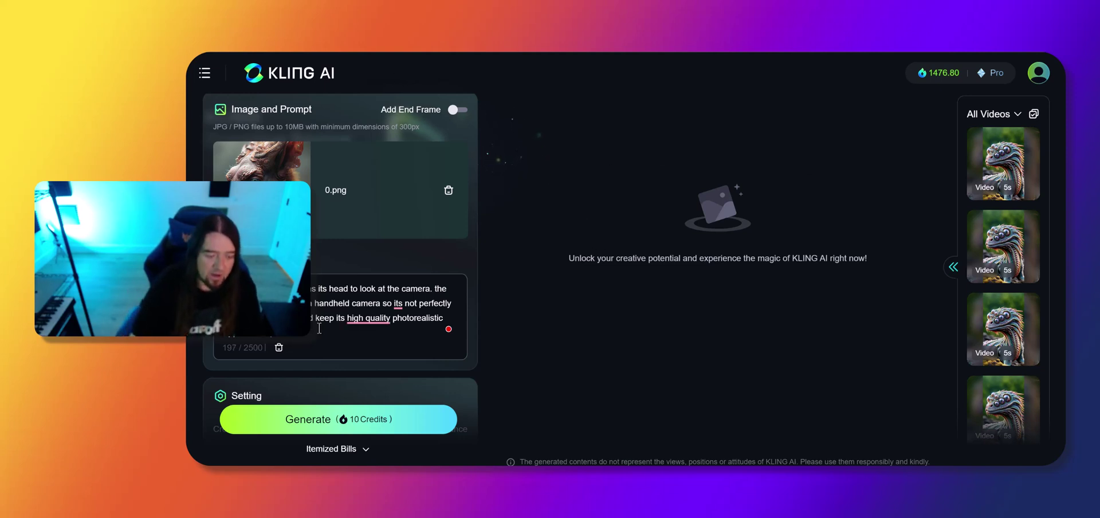
# Set the creativity slider fully to Relevance and choose Professional Mode for the head-turn video.
pyautogui.scroll(-2, 334, 269)
pyautogui.moveTo(335, 304); pyautogui.dragTo(405, 307)
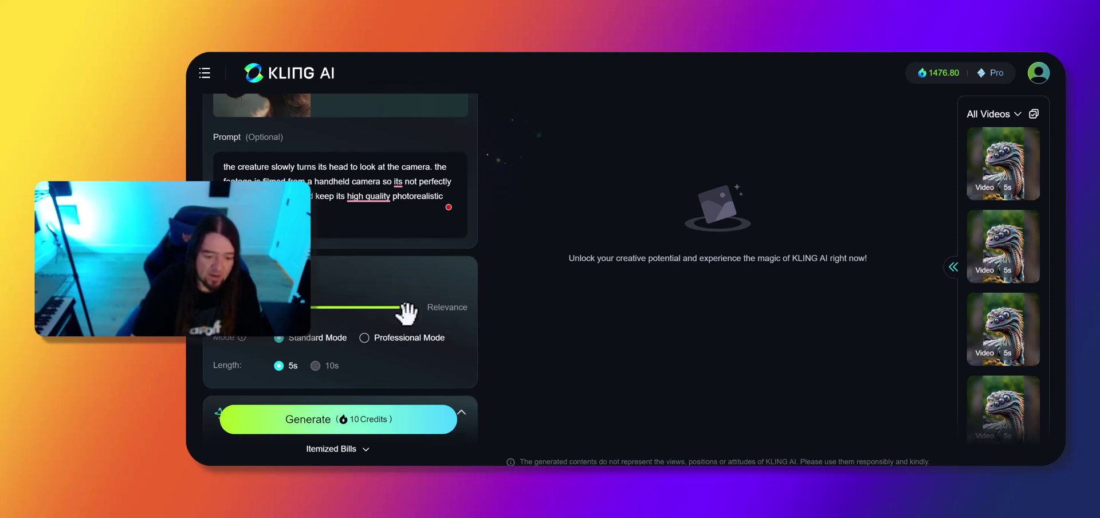
pyautogui.click(364, 338)
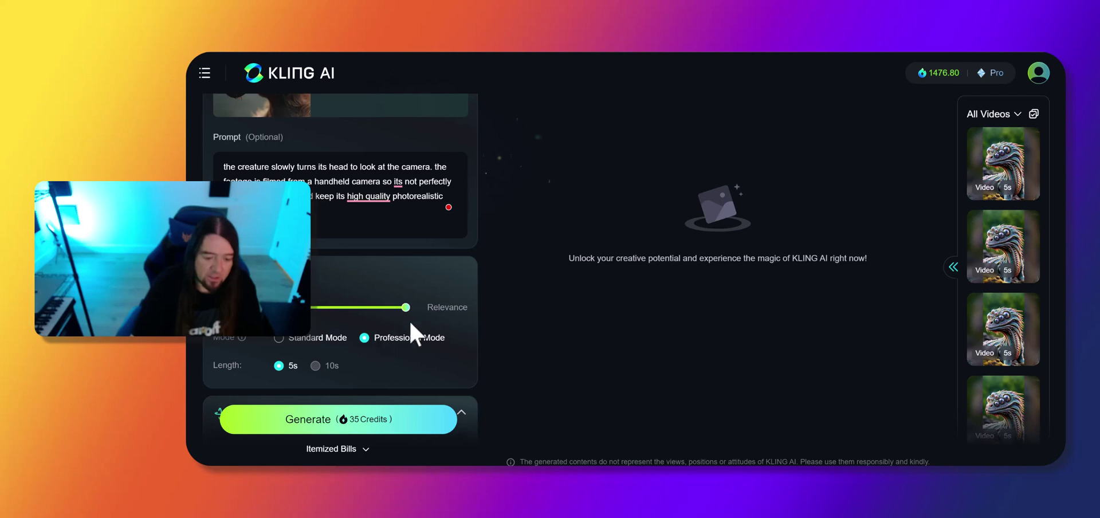
# Switch to ChatGPT and copy the full negative prompt text, without its enclosing quotation marks.
pyautogui.scroll(-5, 434, 311)
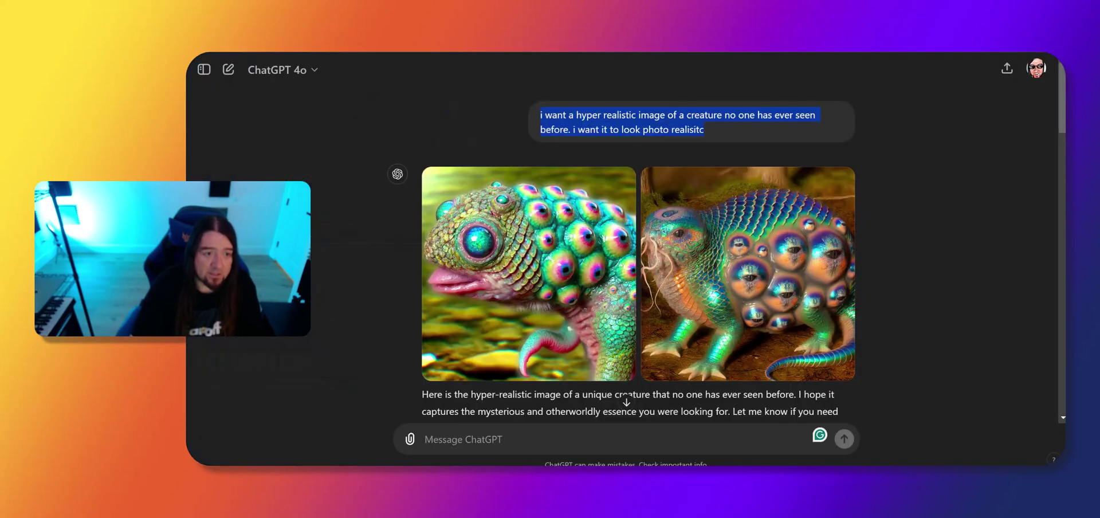
pyautogui.scroll(-1, 659, 283)
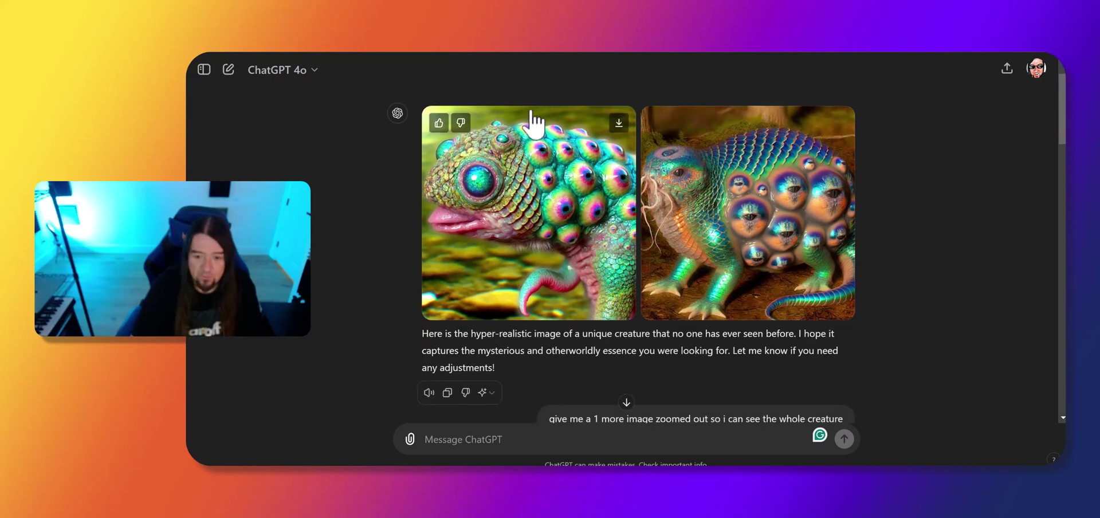
pyautogui.scroll(-7, 351, 245)
pyautogui.scroll(-15, 366, 239)
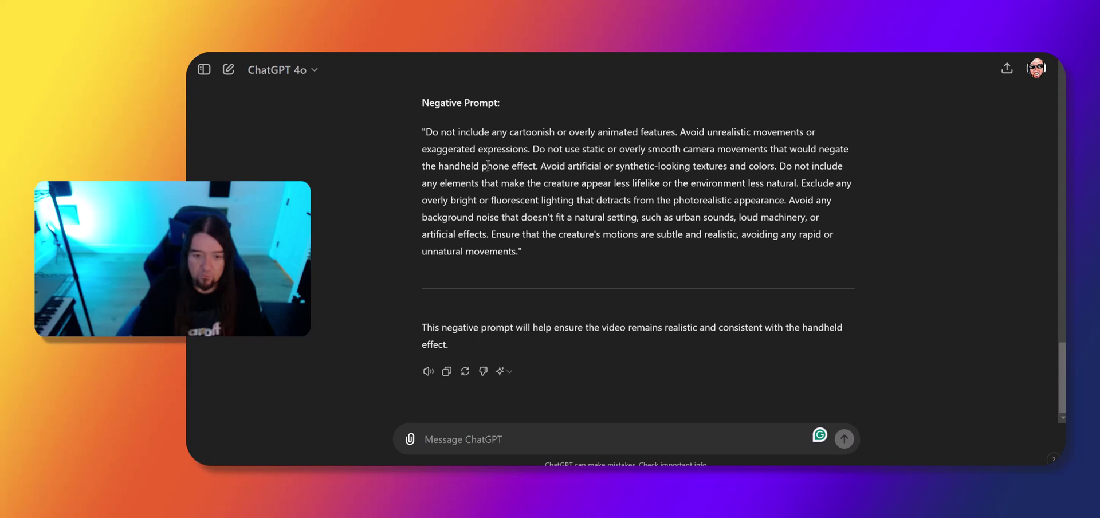
pyautogui.moveTo(425, 132); pyautogui.dragTo(518, 255)
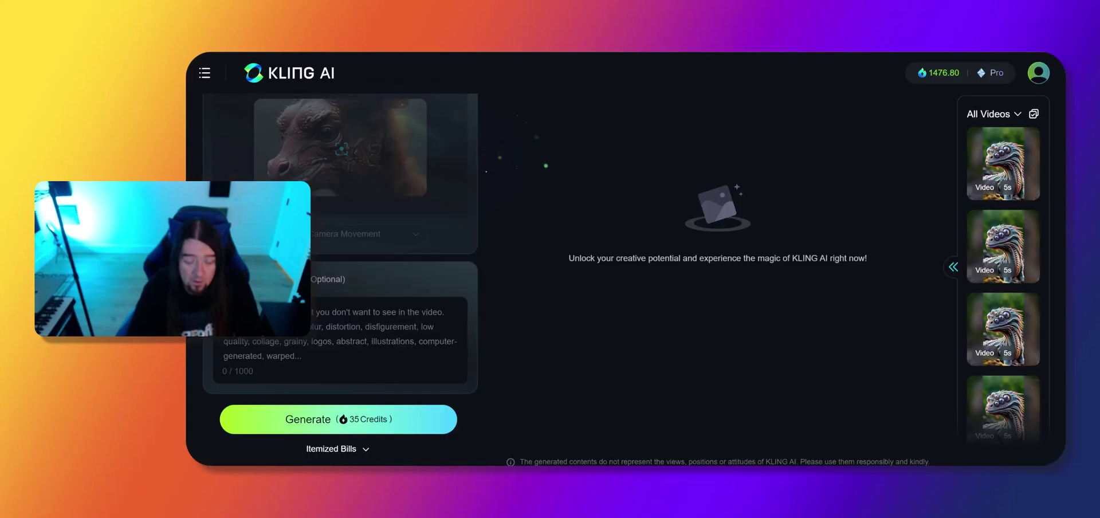
# Switch to Kling AI, paste the copied text as the negative prompt, and generate the reddish-brown creature's video.
pyautogui.click(324, 321)
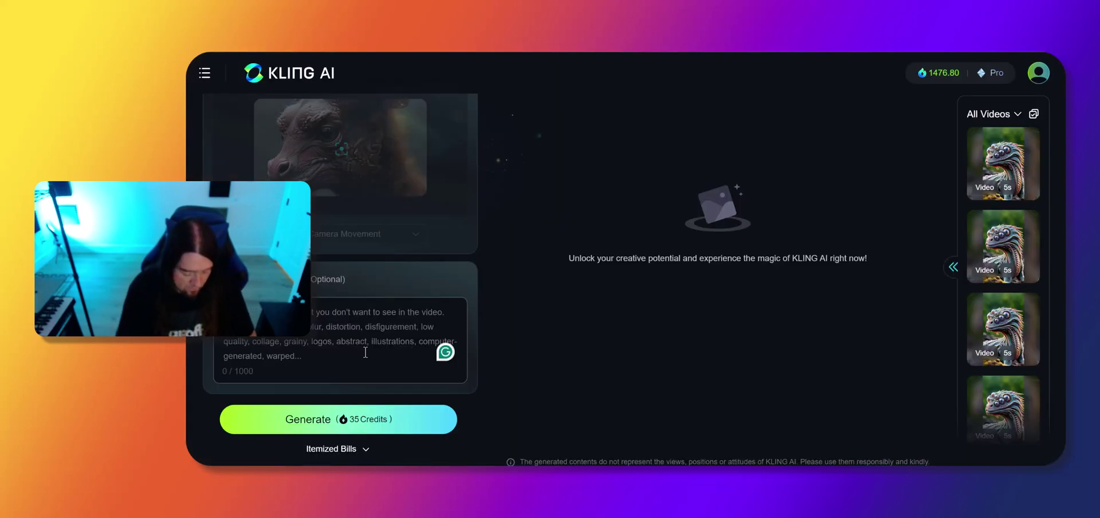
pyautogui.hotkey('ctrl', 'v')
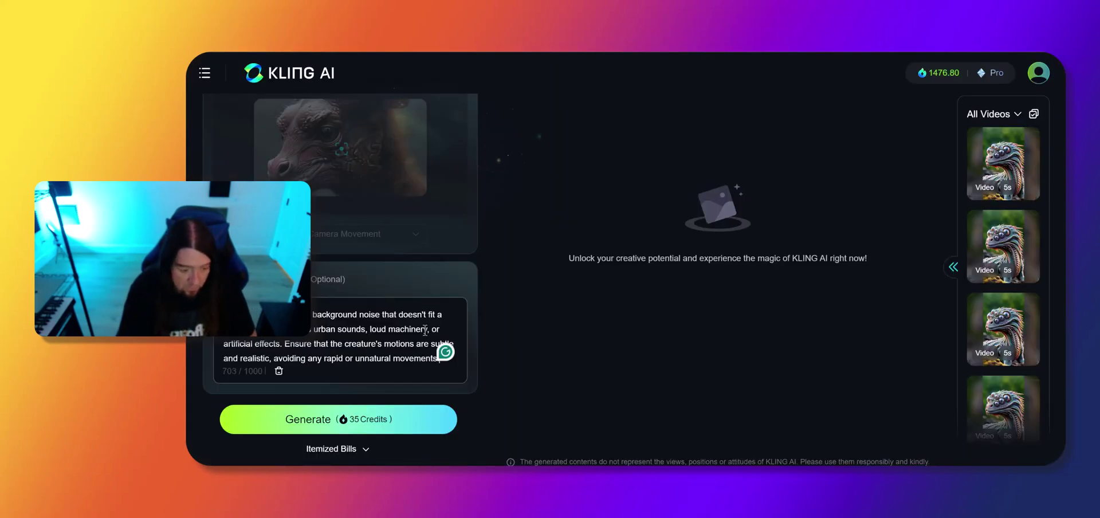
pyautogui.click(323, 411)
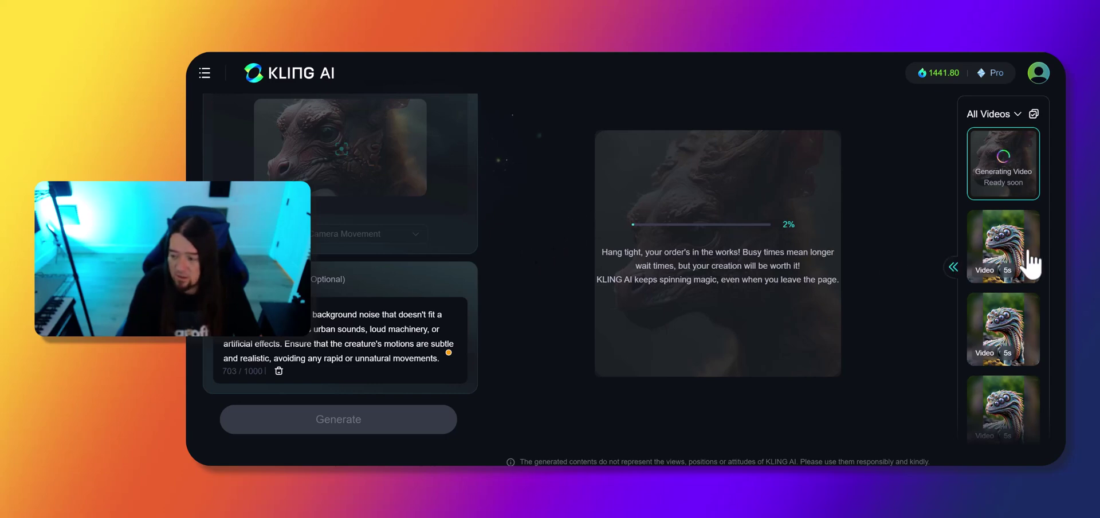
# Compare the two most recent finished multi-eyed creature videos and their prompt and settings, ending on the newer Professional Mode version.
pyautogui.click(1004, 241)
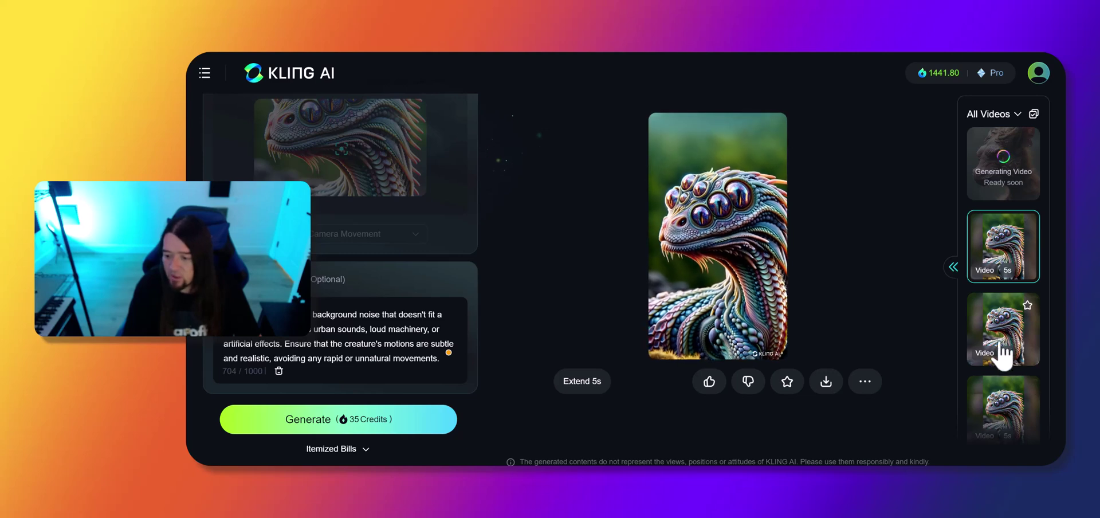
pyautogui.scroll(1, 336, 303)
pyautogui.scroll(-5, 335, 299)
pyautogui.scroll(5, 347, 289)
pyautogui.scroll(-3, 362, 185)
pyautogui.scroll(-3, 353, 235)
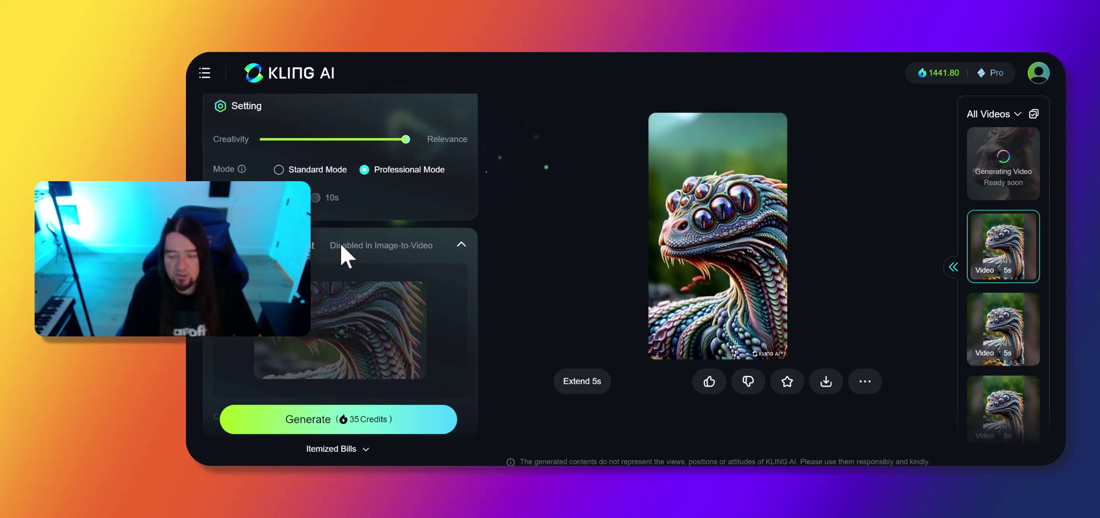
pyautogui.scroll(5, 342, 235)
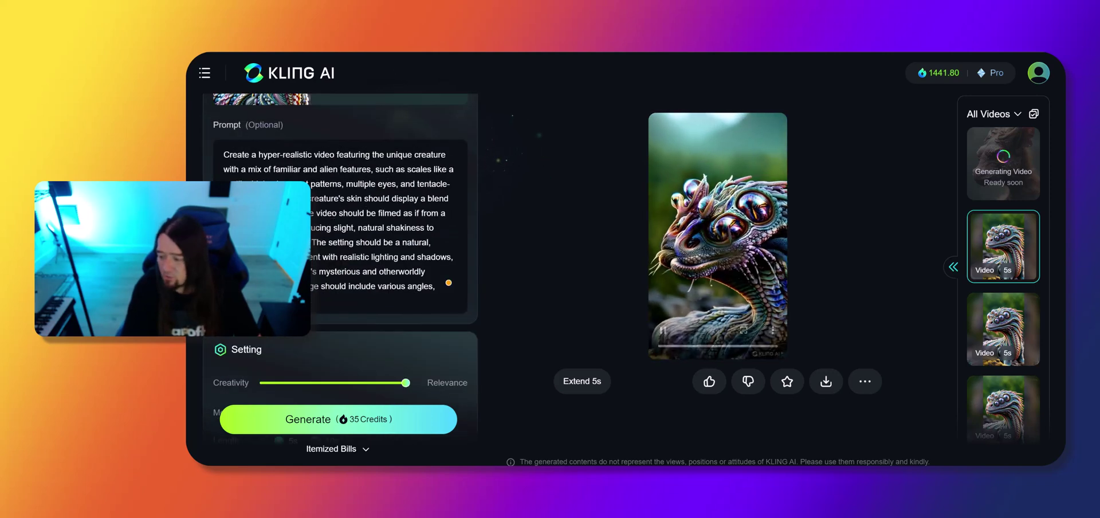
pyautogui.click(996, 340)
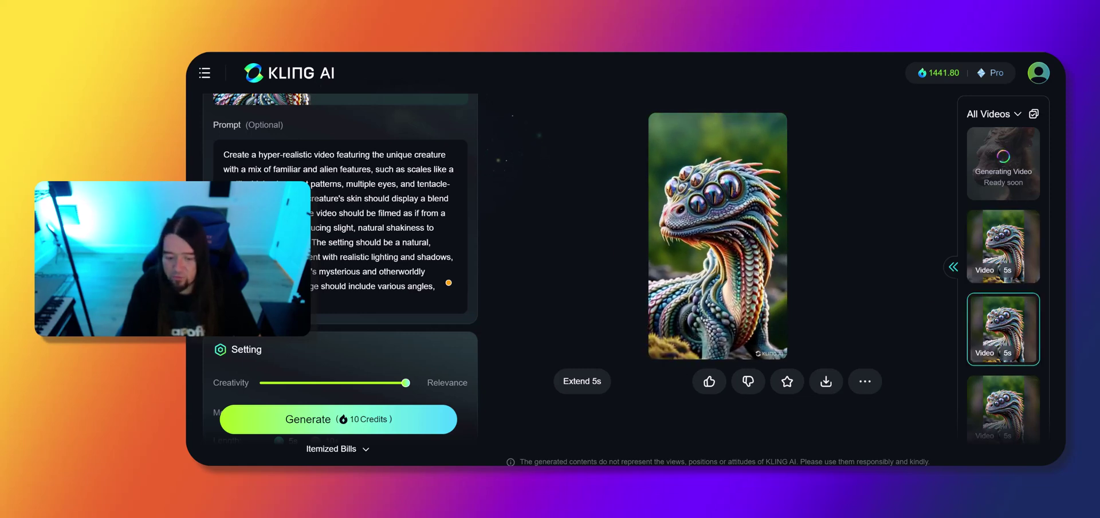
pyautogui.click(995, 252)
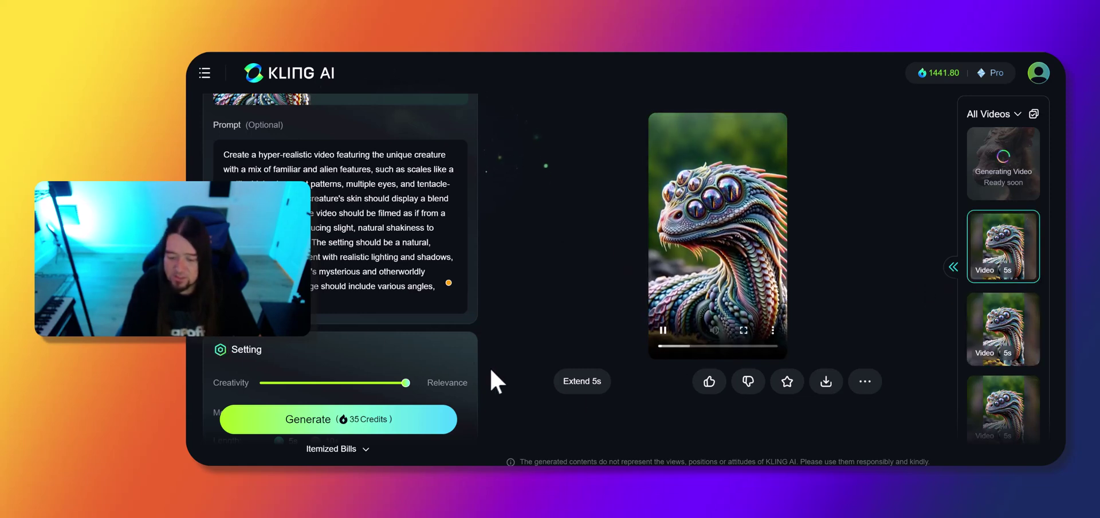
pyautogui.click(584, 382)
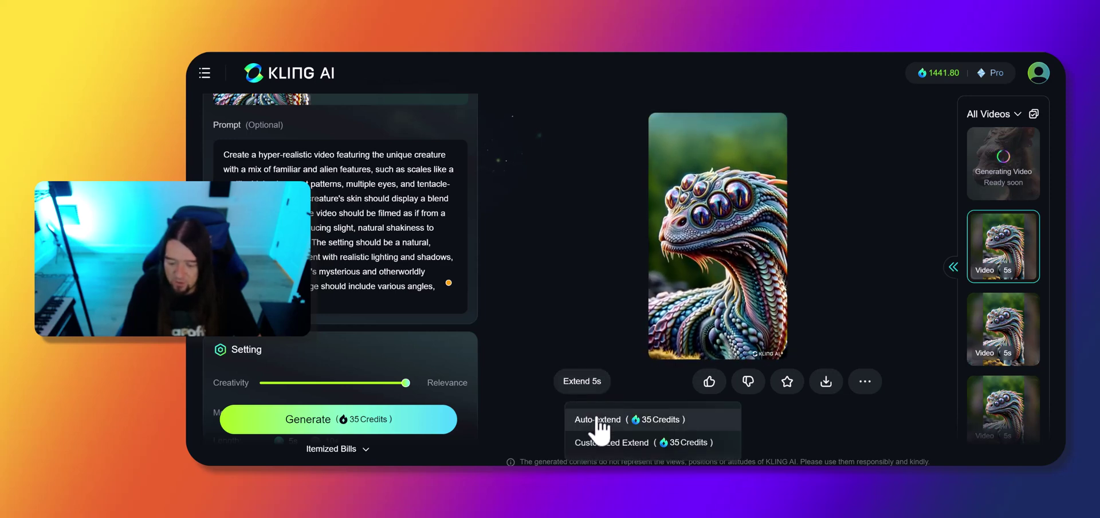
pyautogui.click(641, 444)
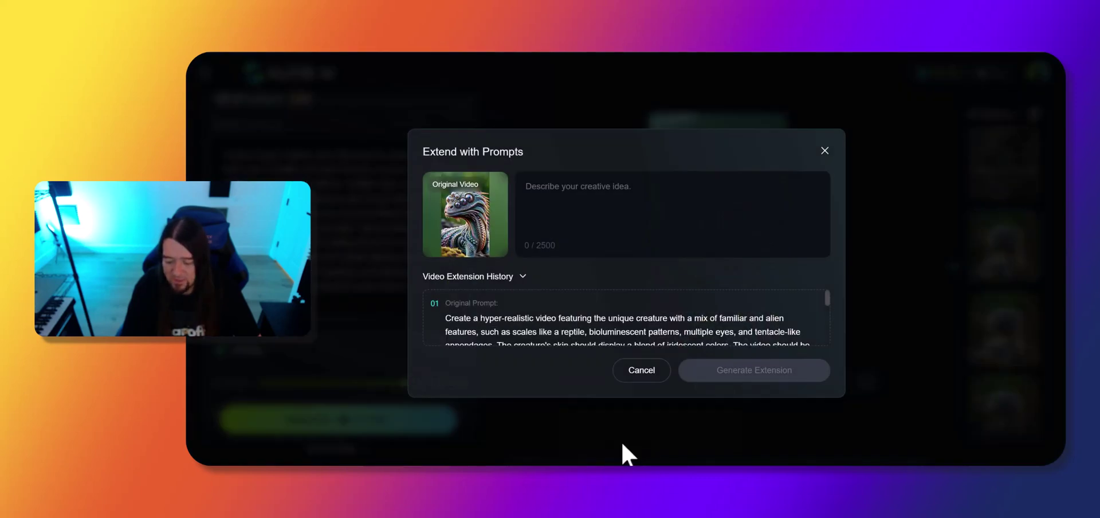
pyautogui.click(824, 151)
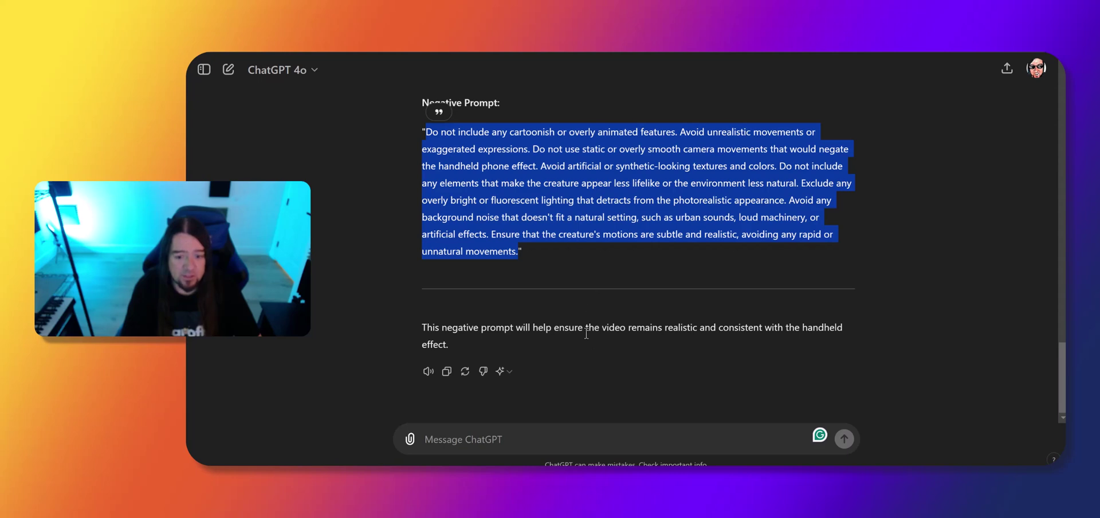
# Switch to ChatGPT and ask for a new prompt to continue the video, explaining that it is being extended 5 more seconds.
pyautogui.click(495, 451)
pyautogui.write('im')
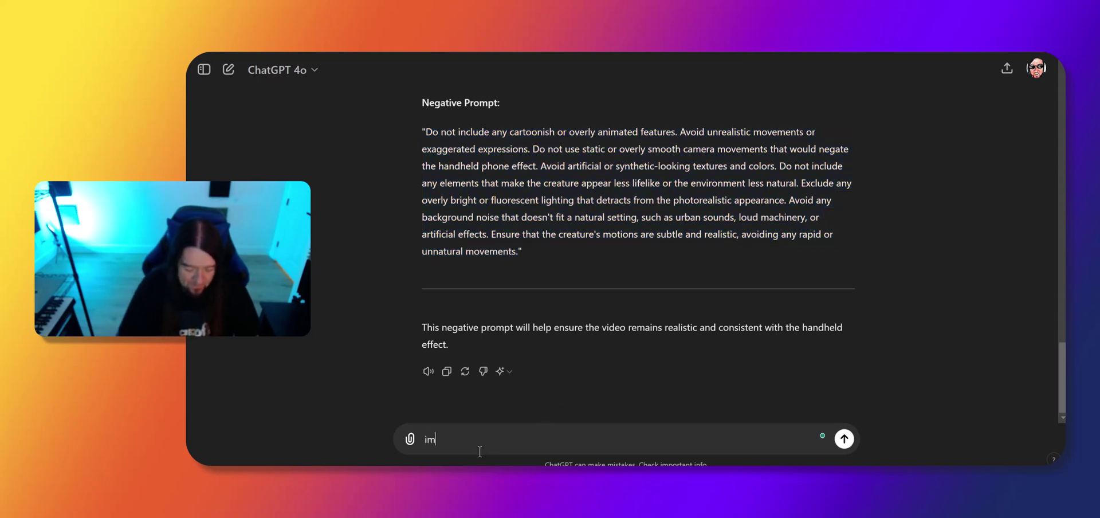
pyautogui.write(' extending the video 5 more seconds give me a')
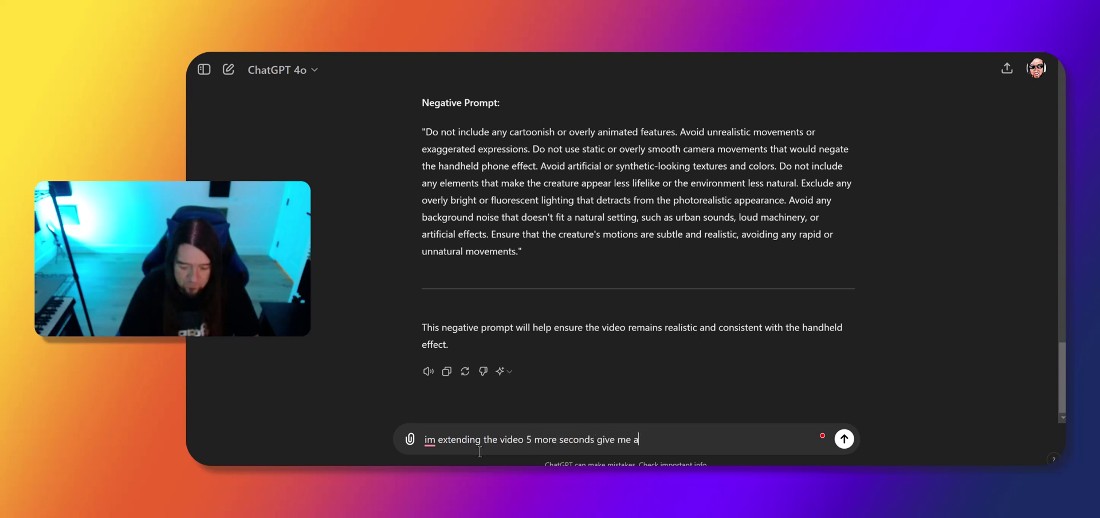
pyautogui.write('prompt')
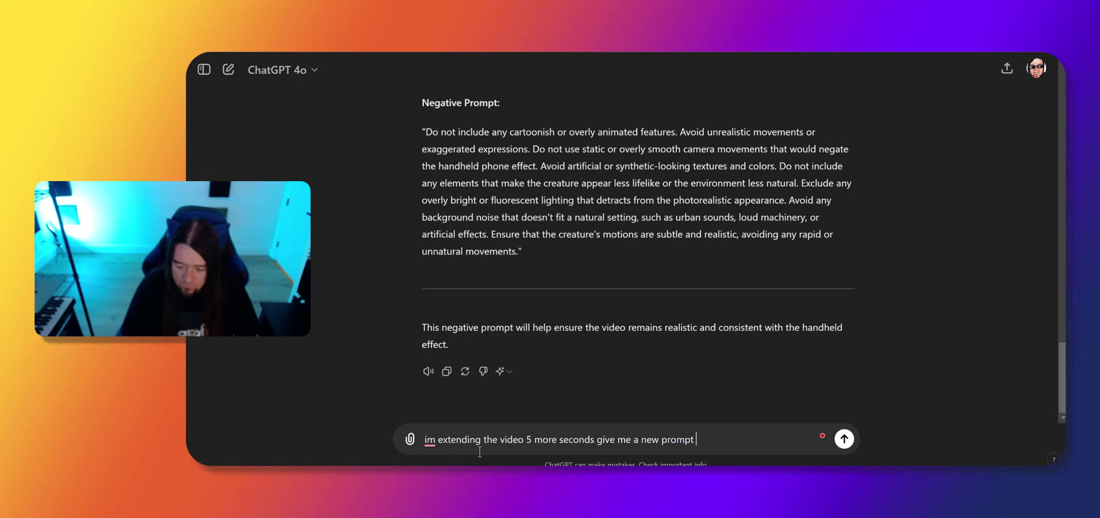
pyautogui.write(' to continue the vid')
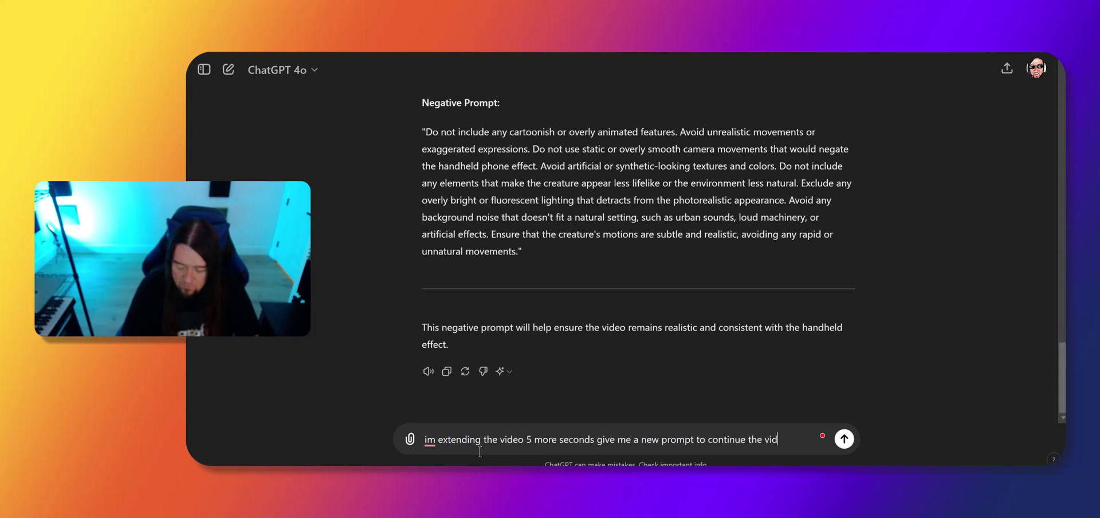
pyautogui.write('eo')
pyautogui.press('Return')
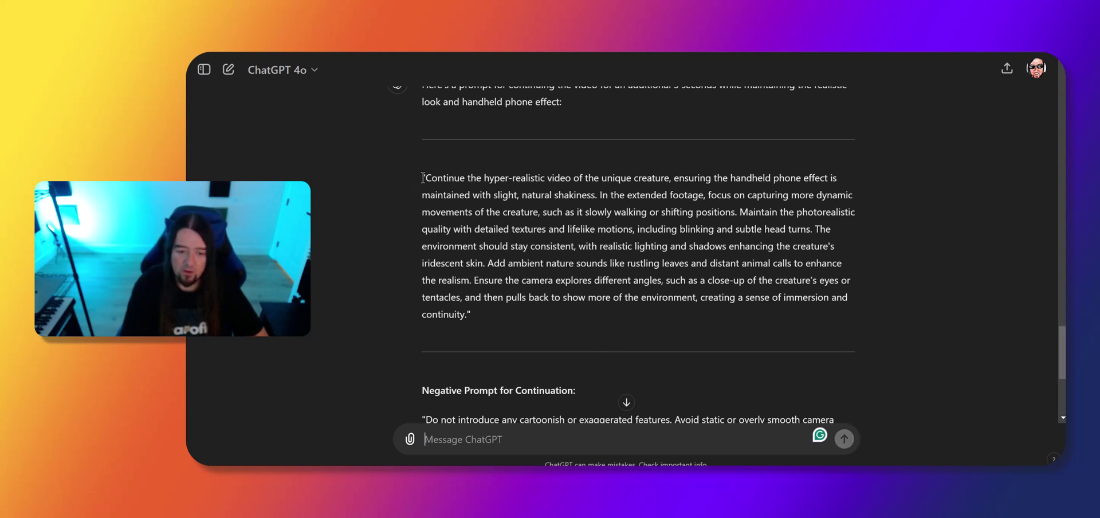
# Copy the whole continuation prompt paragraph starting with "Continue the hyper-realistic video of the unique creature".
pyautogui.moveTo(437, 195); pyautogui.dragTo(451, 232)
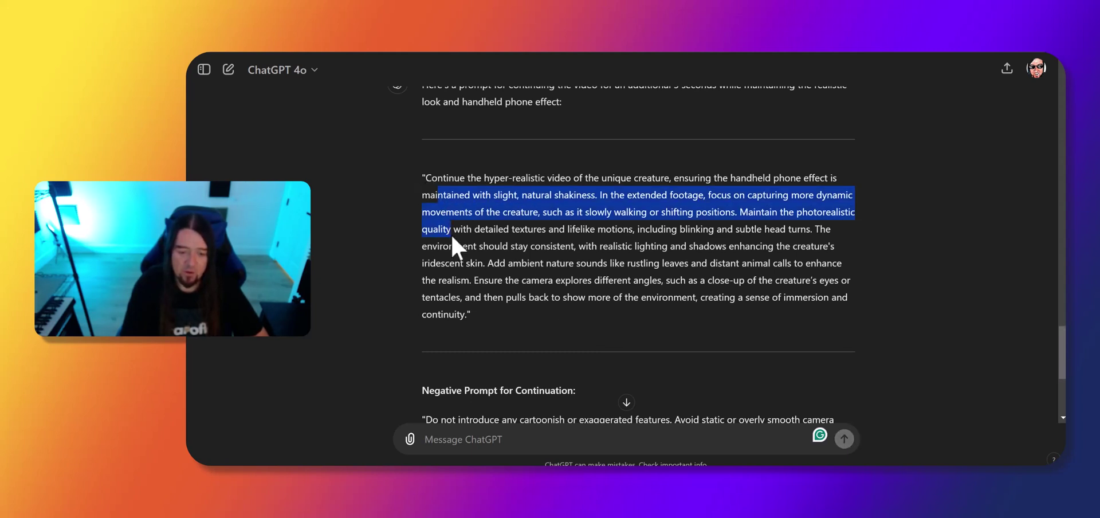
pyautogui.doubleClick(427, 178)
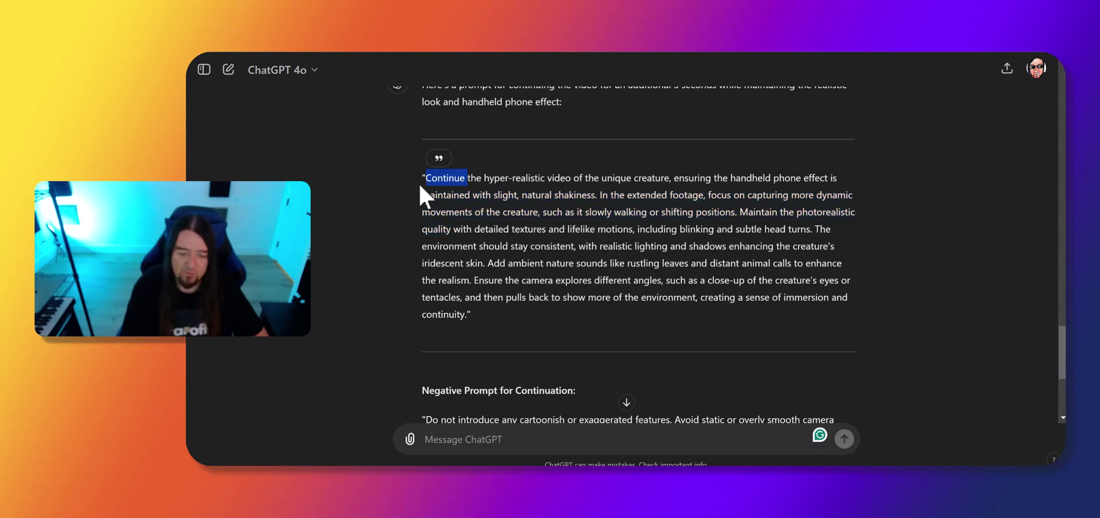
pyautogui.tripleClick(423, 182)
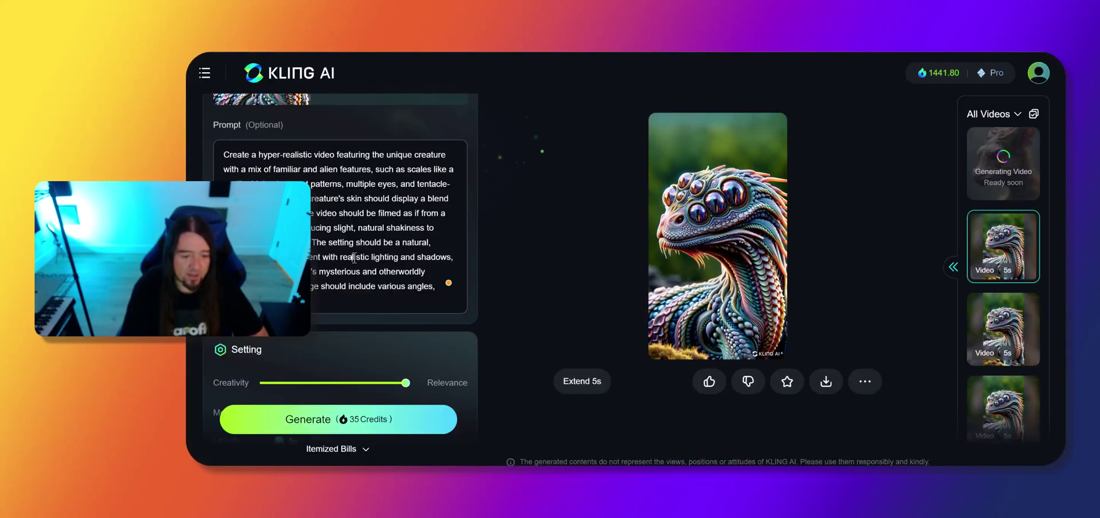
# Switch to Kling AI, start a Customized Extend of the selected multi-eyed creature video, and paste the continuation prompt.
pyautogui.moveTo(581, 391)
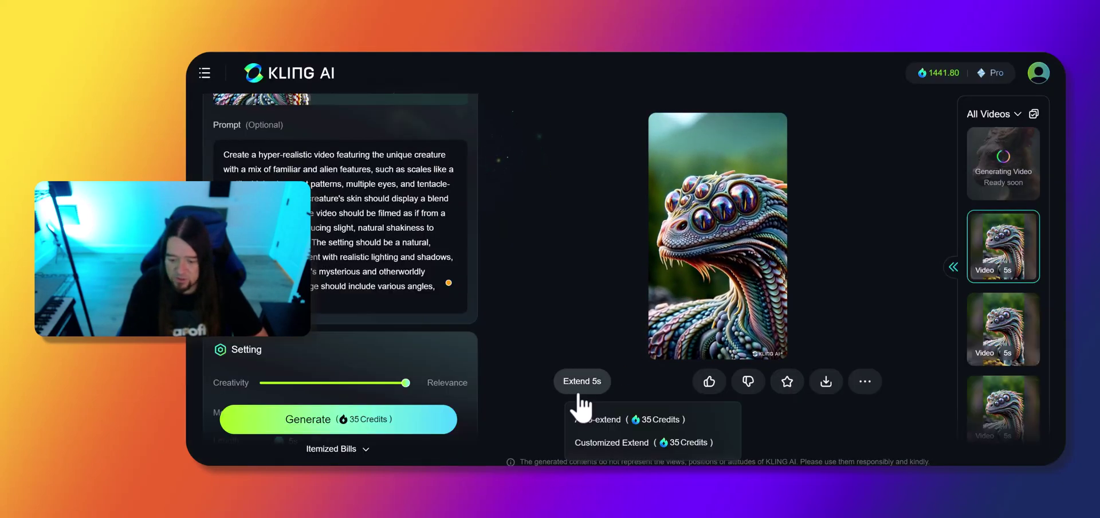
pyautogui.click(612, 444)
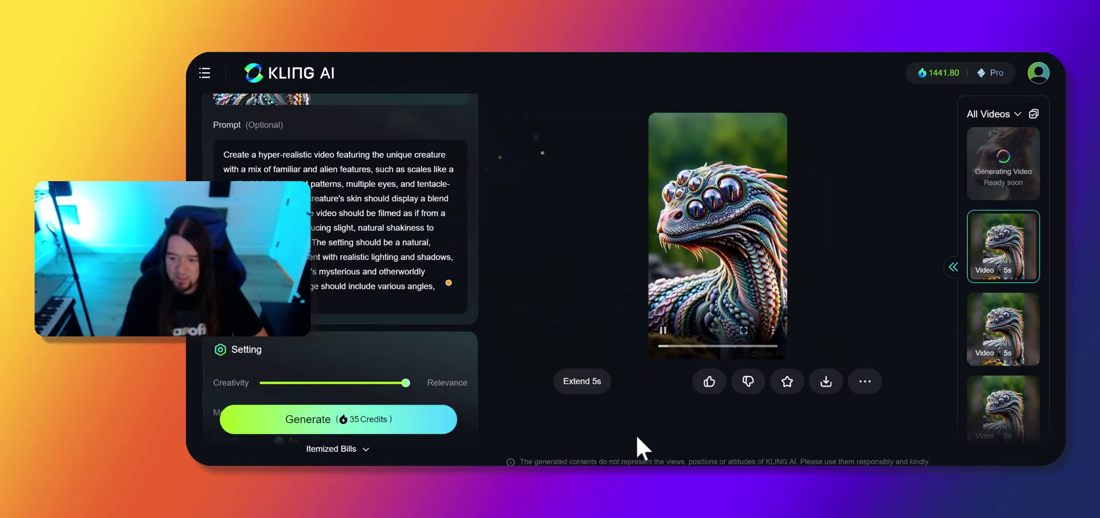
pyautogui.moveTo(598, 391)
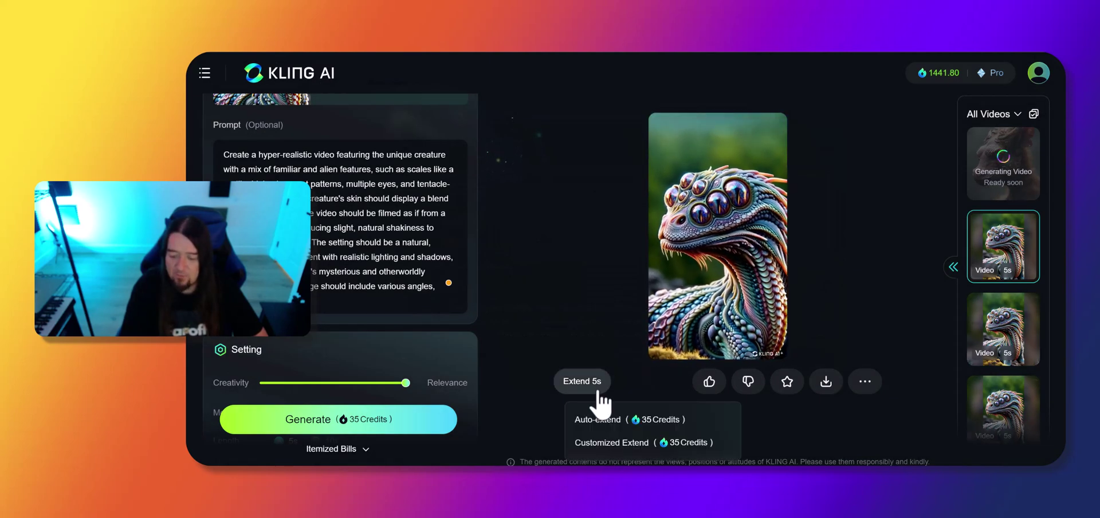
pyautogui.click(619, 443)
pyautogui.click(608, 217)
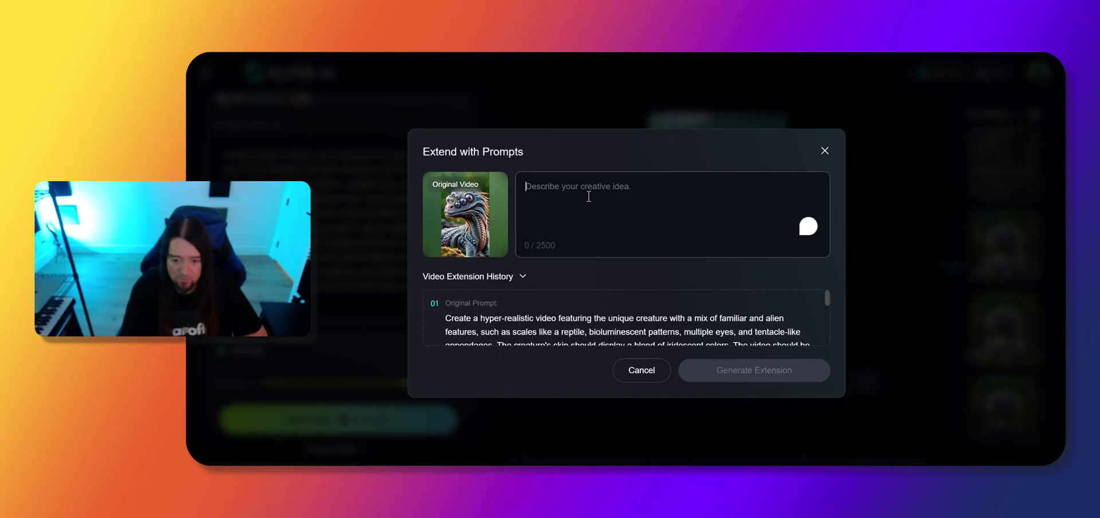
pyautogui.hotkey('ctrl', 'v')
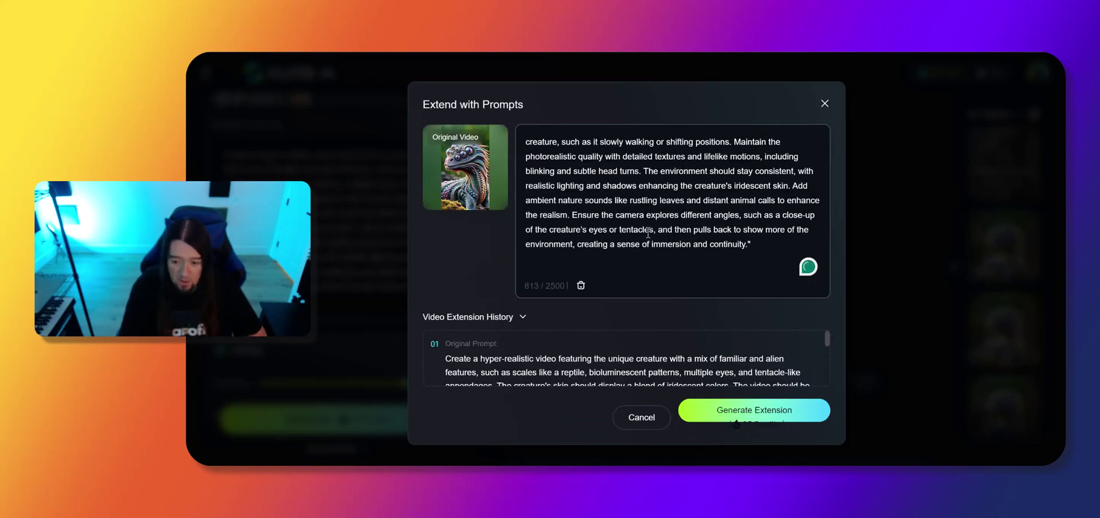
# Remove the closing and opening quotation marks from the pasted extension prompt.
pyautogui.press('BackSpace')
pyautogui.press('BackSpace')
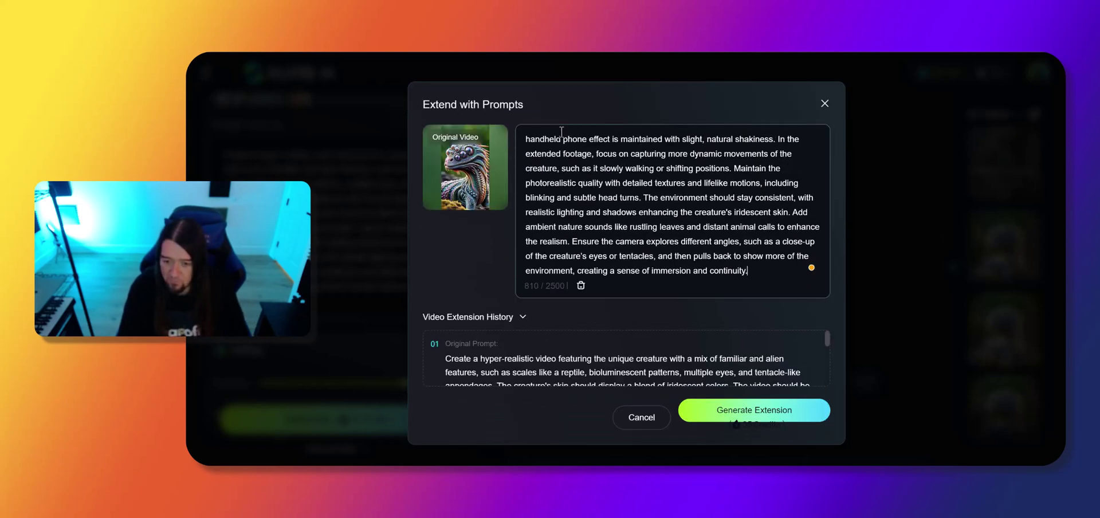
pyautogui.scroll(1, 543, 170)
pyautogui.doubleClick(536, 140)
pyautogui.click(528, 139)
pyautogui.press('BackSpace')
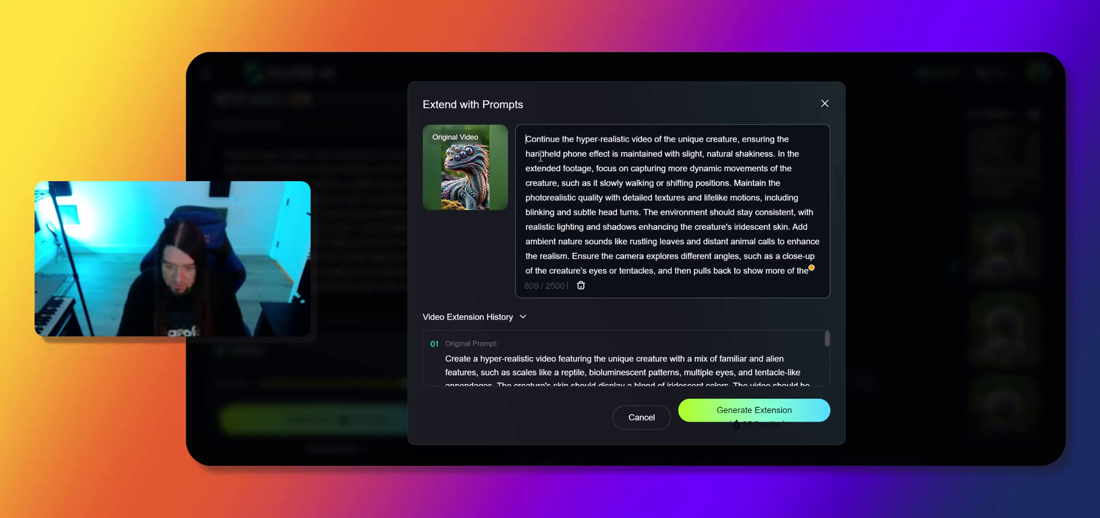
# Review the original prompt in the video extension history and generate the extension.
pyautogui.scroll(-4, 508, 350)
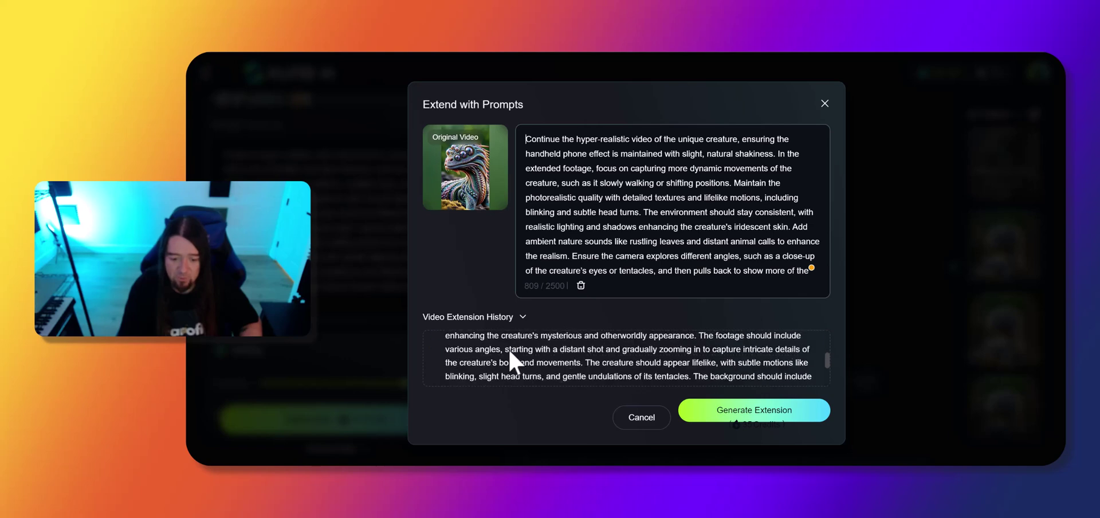
pyautogui.scroll(4, 516, 344)
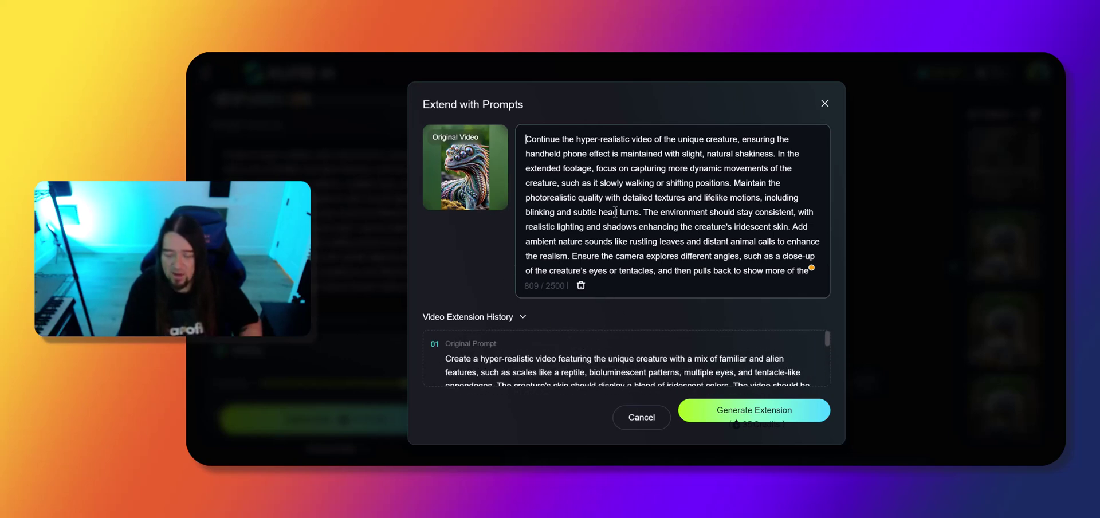
pyautogui.click(724, 409)
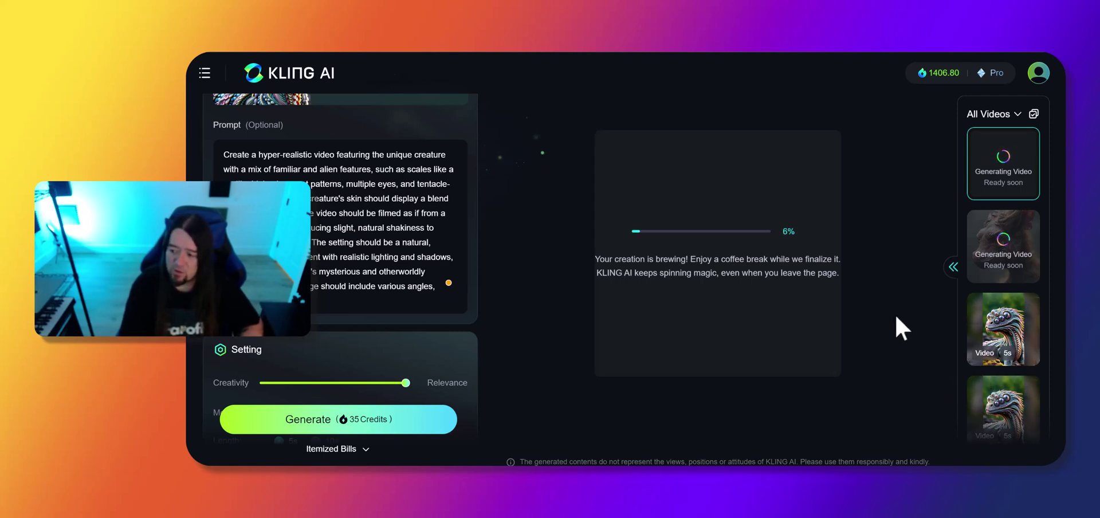
# Check the generation progress of the extended multi-eyed creature video and the horned creature video.
pyautogui.scroll(-3, 999, 361)
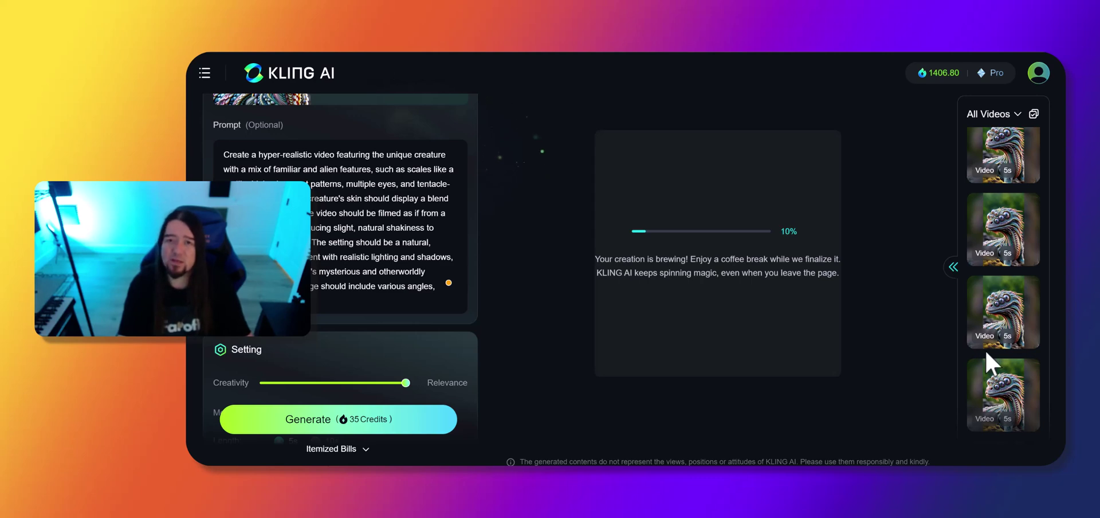
pyautogui.moveTo(986, 347)
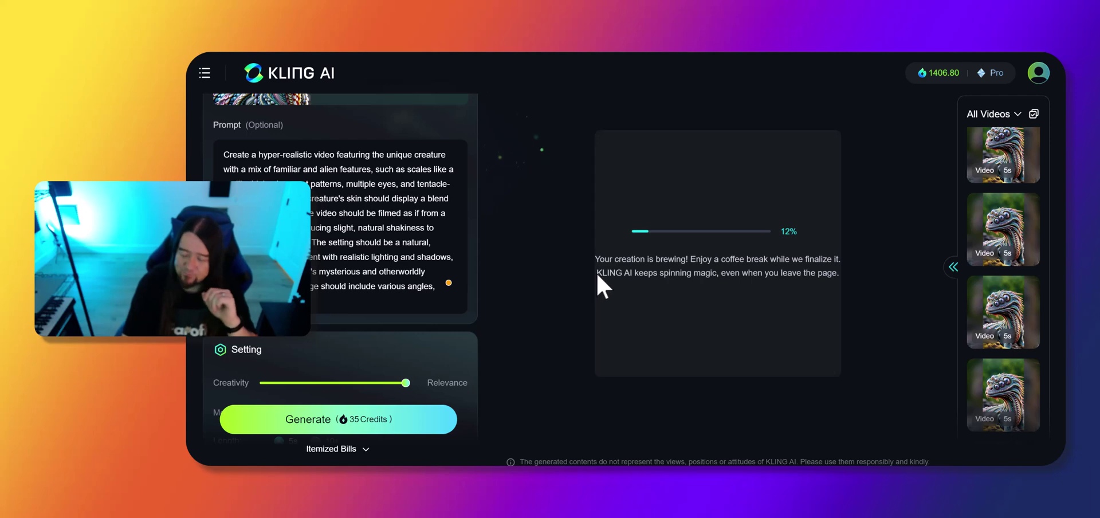
pyautogui.scroll(2, 972, 266)
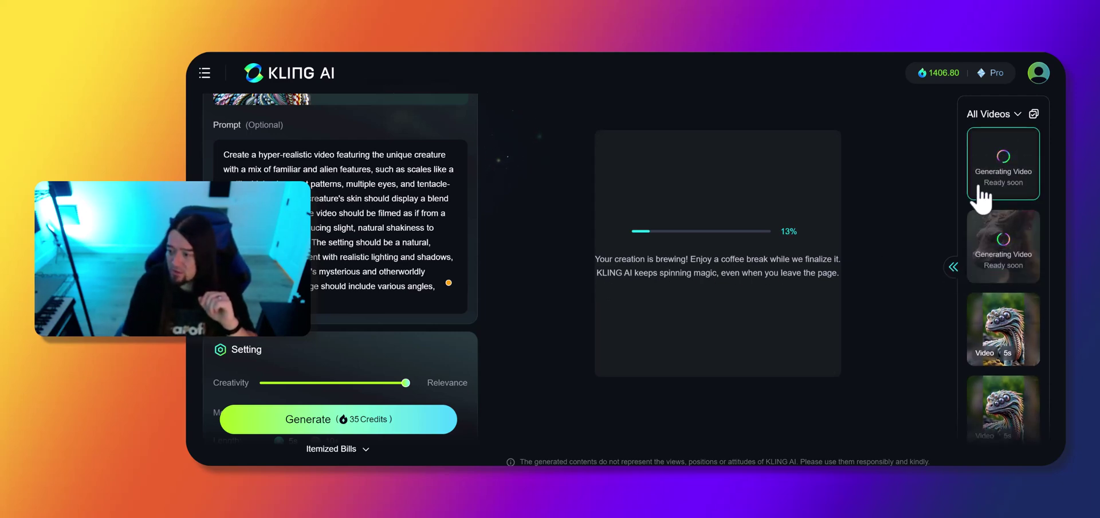
pyautogui.click(981, 261)
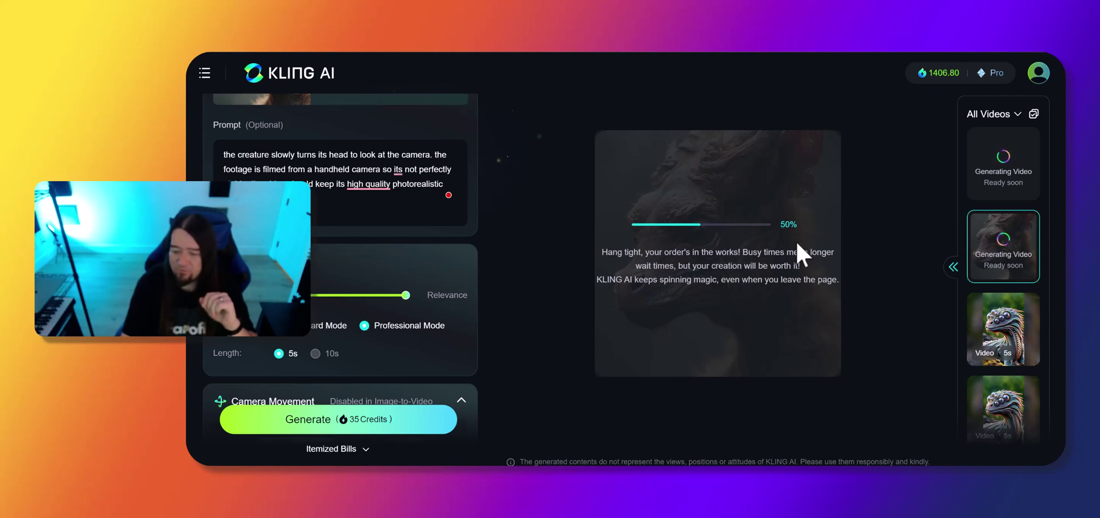
pyautogui.click(986, 184)
pyautogui.click(986, 243)
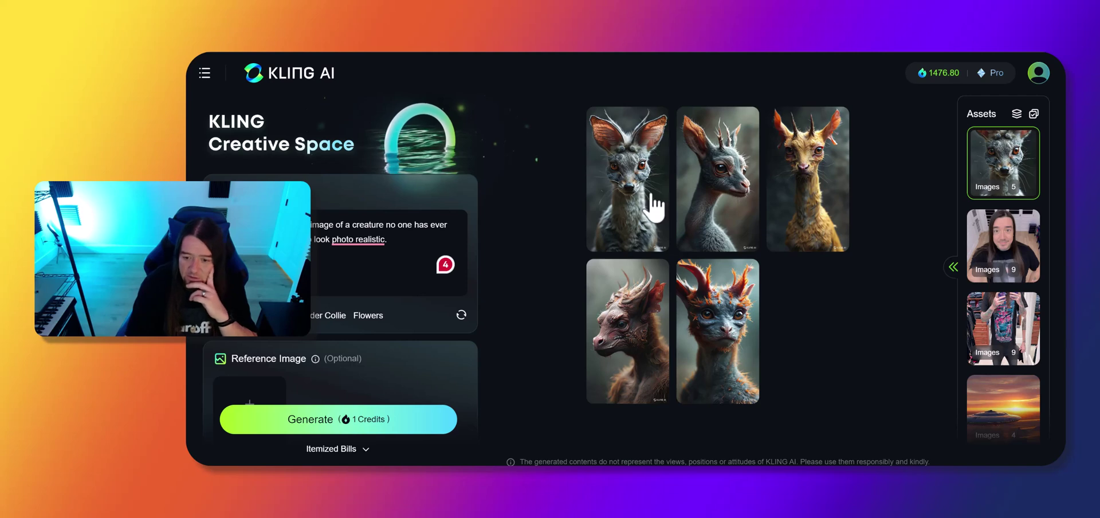
# Compare the Kling-generated creature images one by one in the enlarged preview.
pyautogui.click(720, 321)
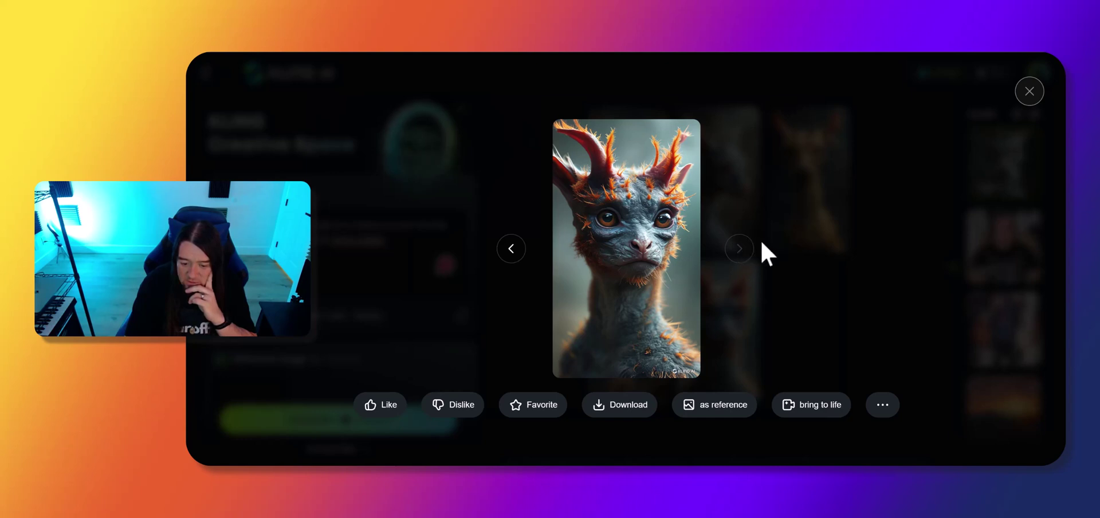
pyautogui.click(509, 256)
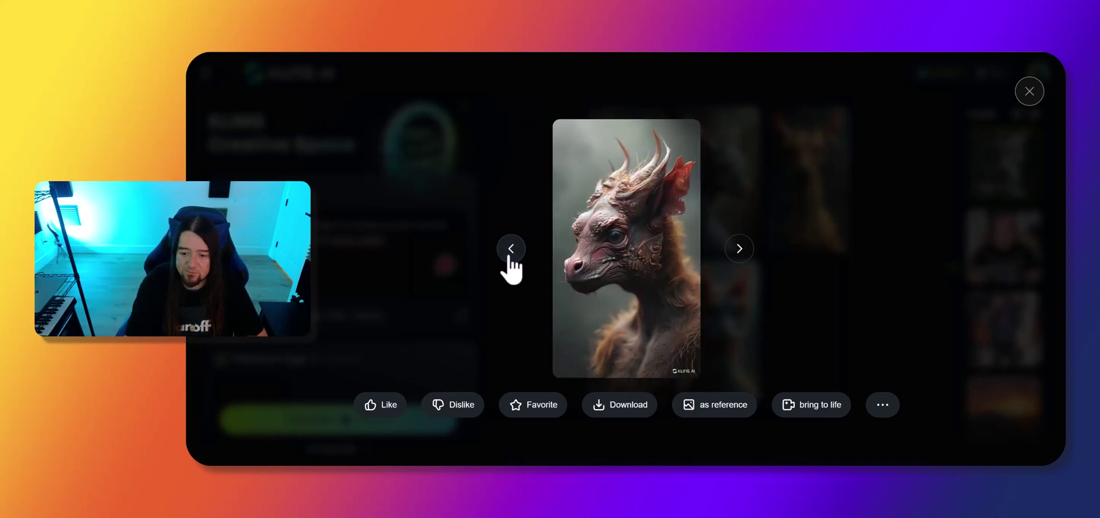
pyautogui.click(509, 256)
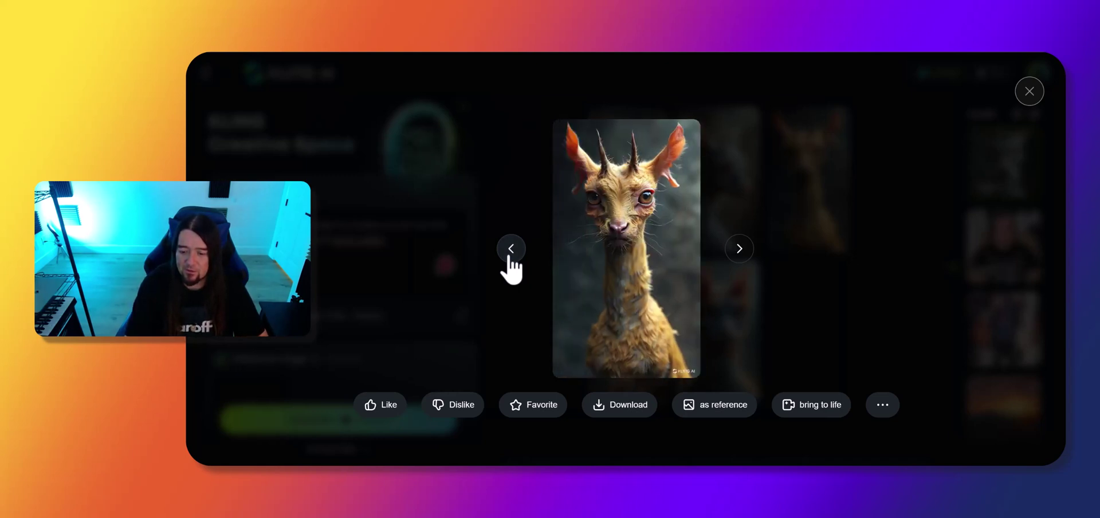
pyautogui.click(509, 257)
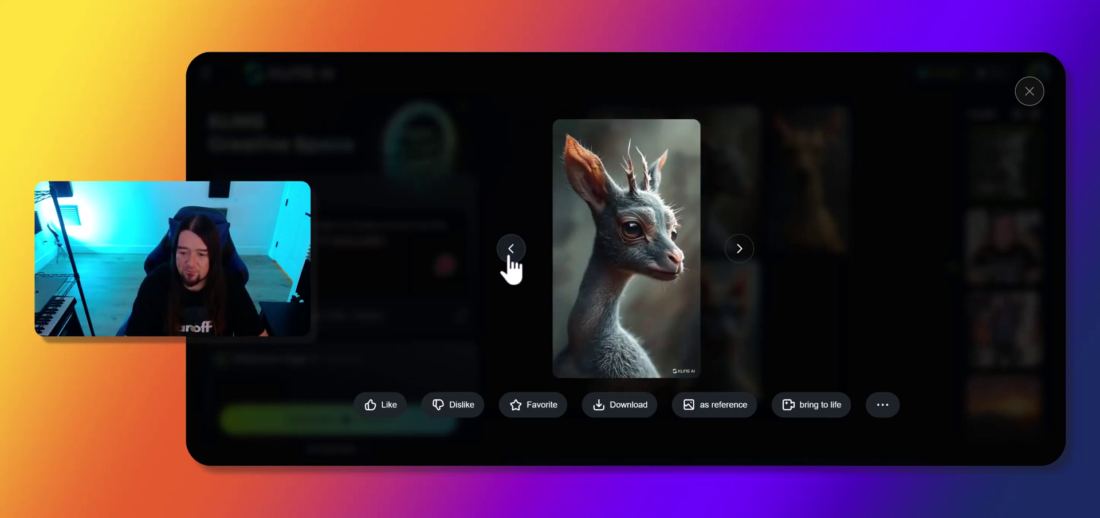
pyautogui.click(736, 252)
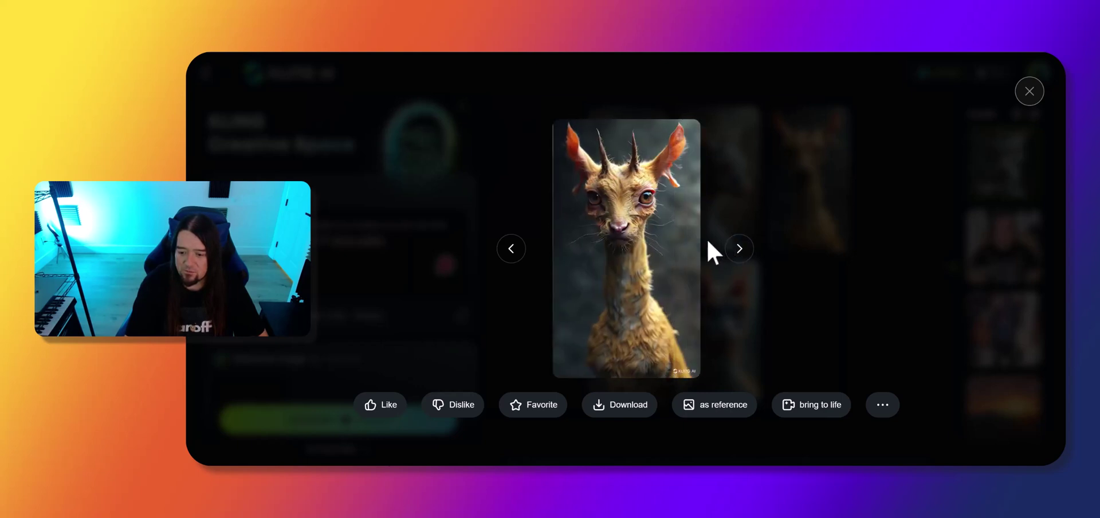
pyautogui.click(733, 251)
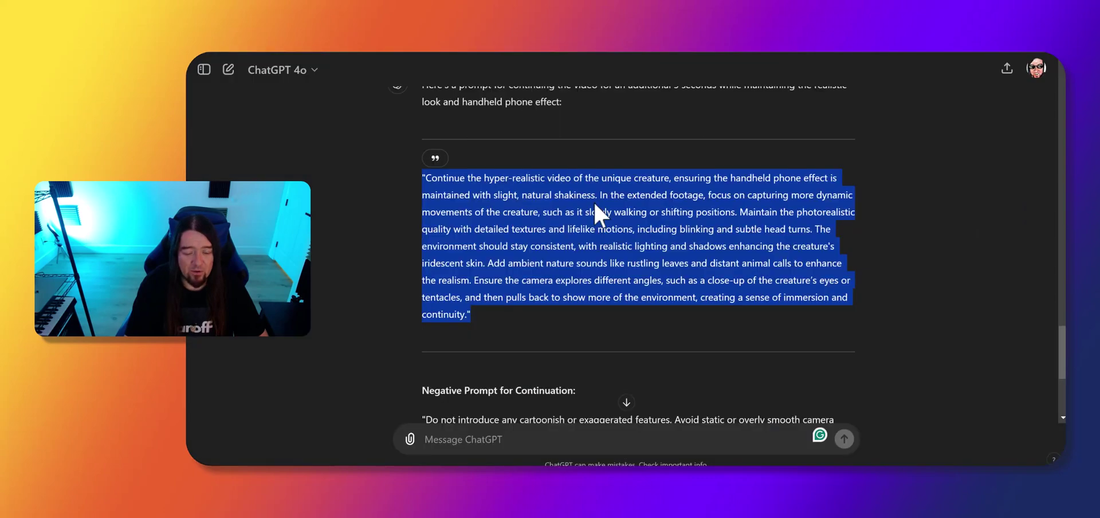
# Review the ChatGPT conversation's creature images, zoomed-out version and detailed handheld video prompt for comparison.
pyautogui.scroll(15, 599, 219)
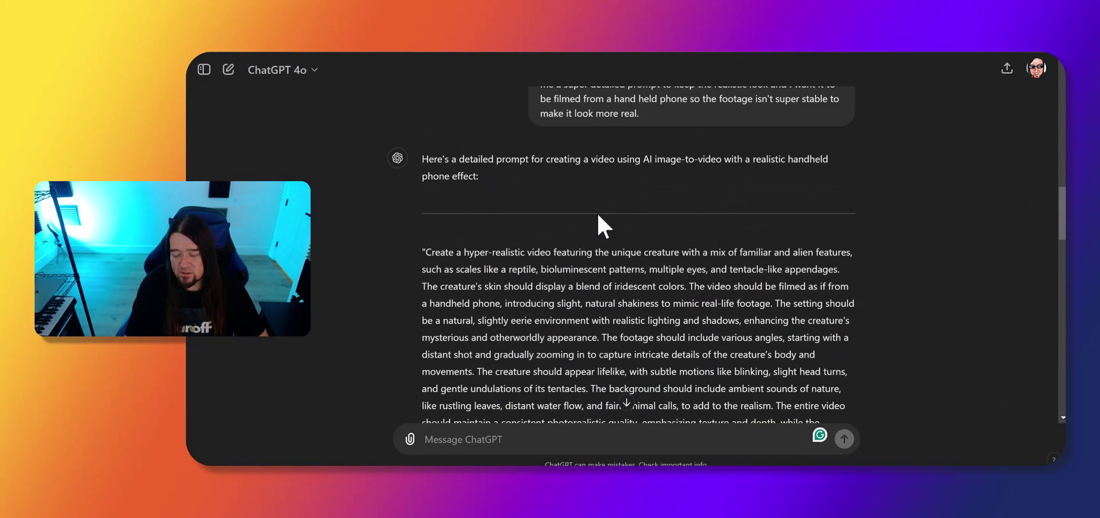
pyautogui.scroll(-15, 596, 212)
pyautogui.scroll(2, 597, 212)
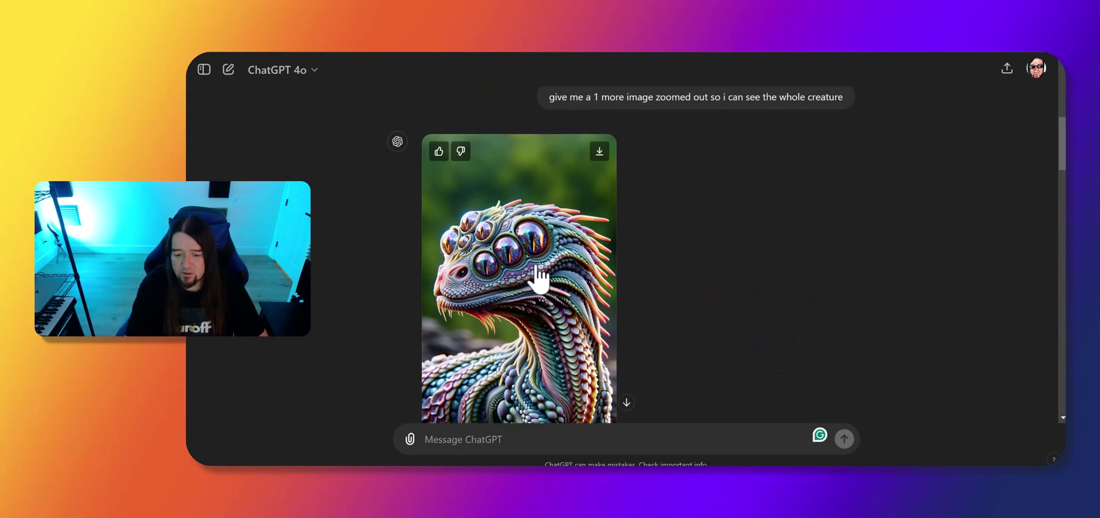
pyautogui.scroll(-10, 693, 257)
pyautogui.scroll(1, 562, 192)
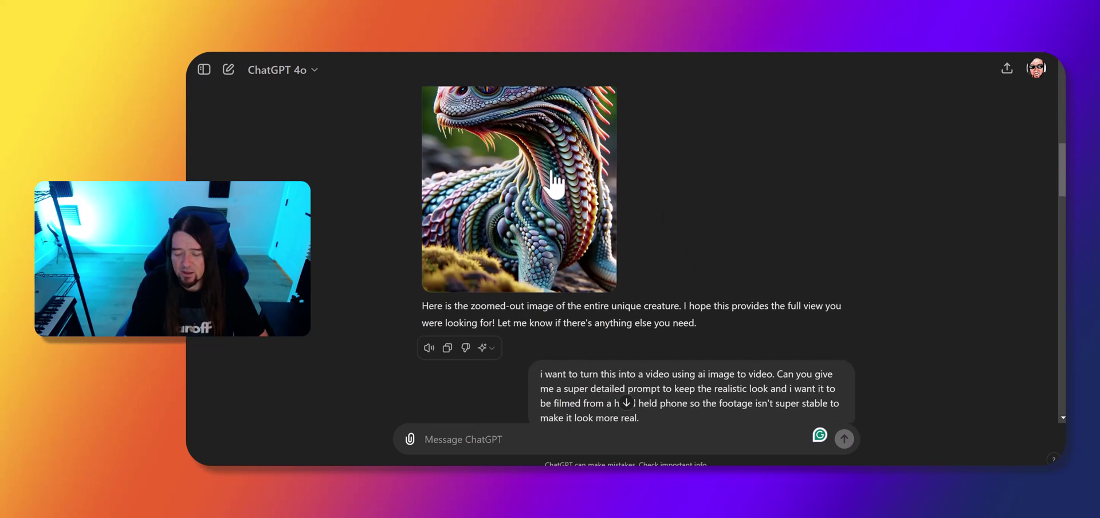
pyautogui.scroll(5, 687, 244)
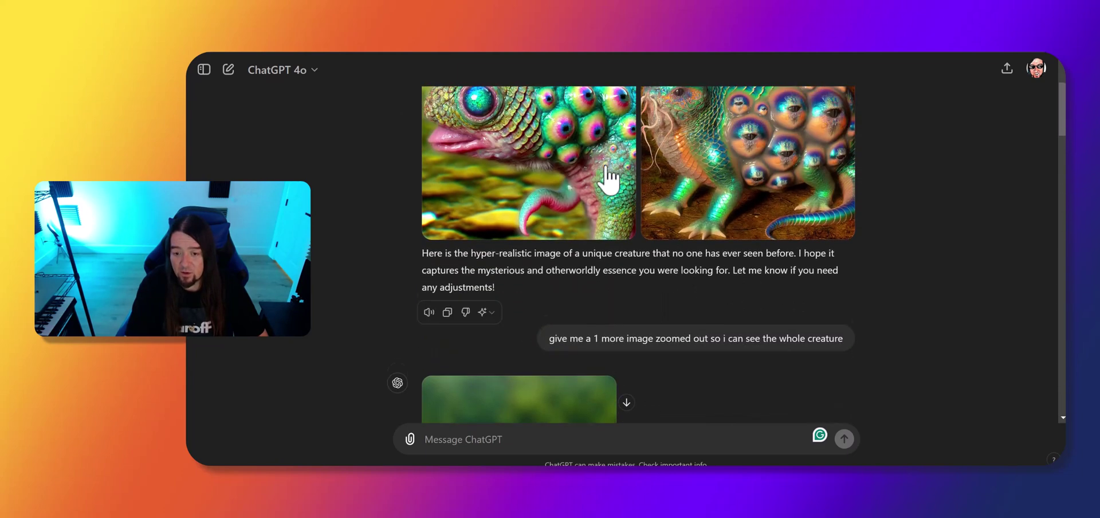
pyautogui.scroll(2, 622, 203)
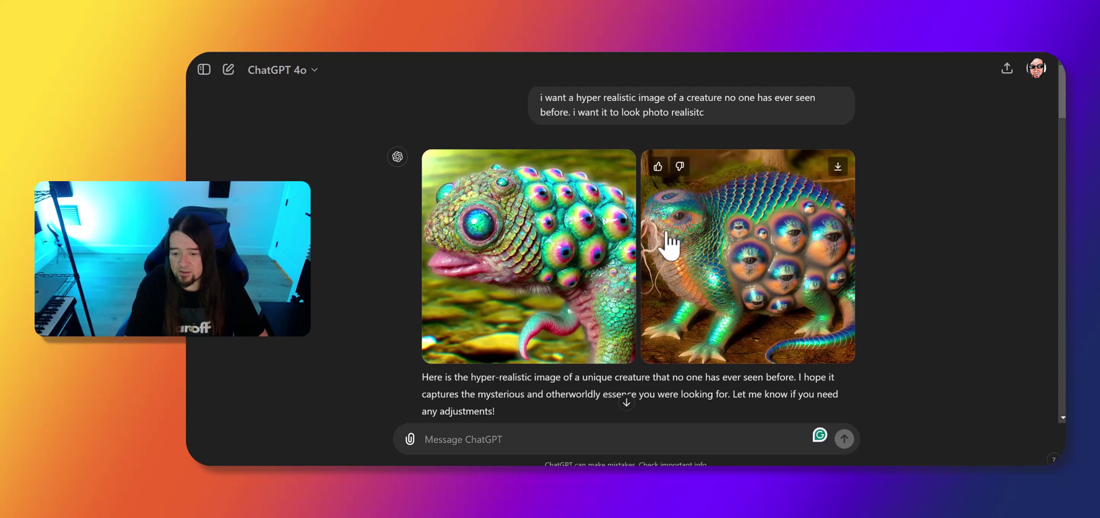
pyautogui.scroll(-10, 723, 229)
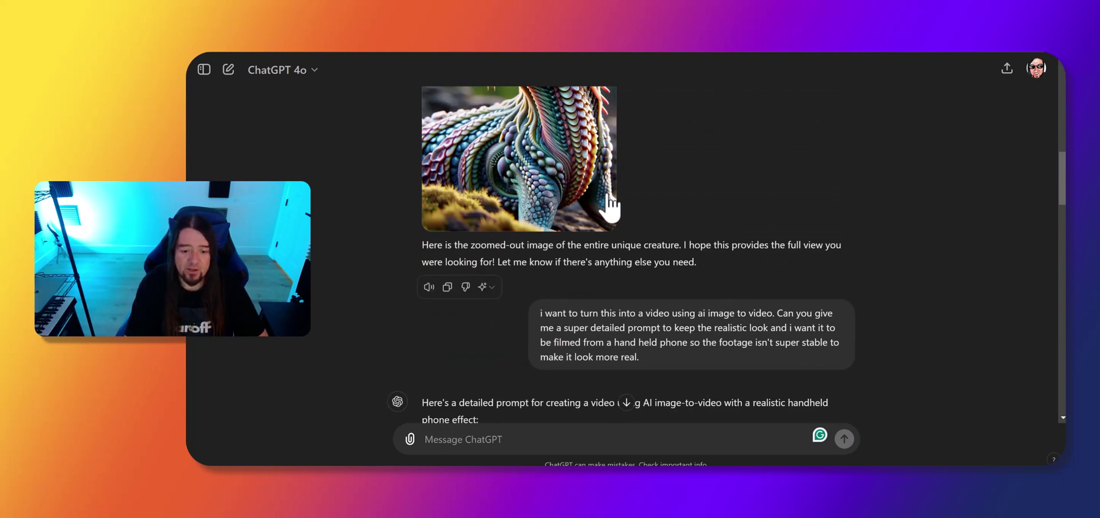
pyautogui.scroll(4, 585, 212)
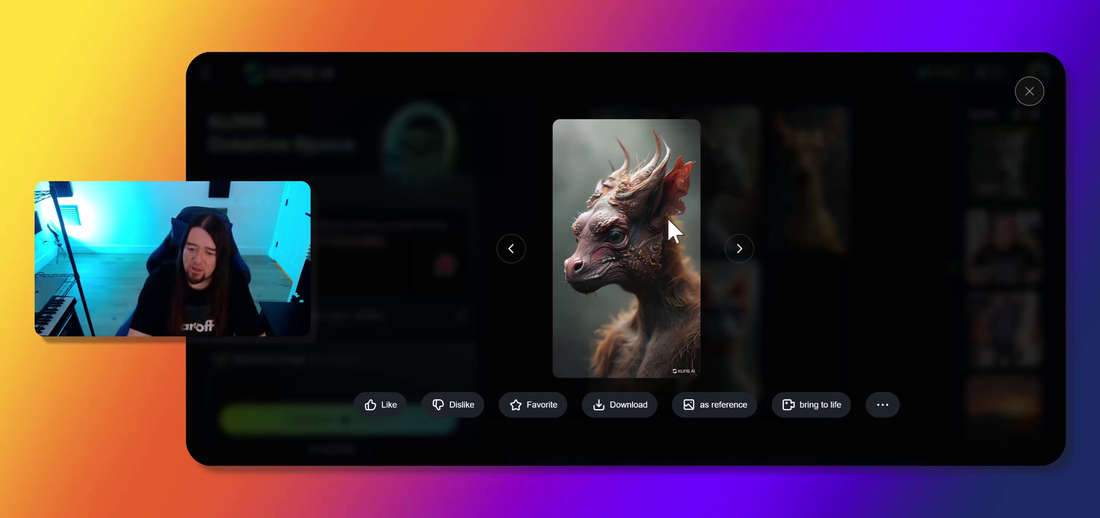
# Close the image preview and watch the finished 5-second video of the horned creature turning its head.
pyautogui.click(1029, 92)
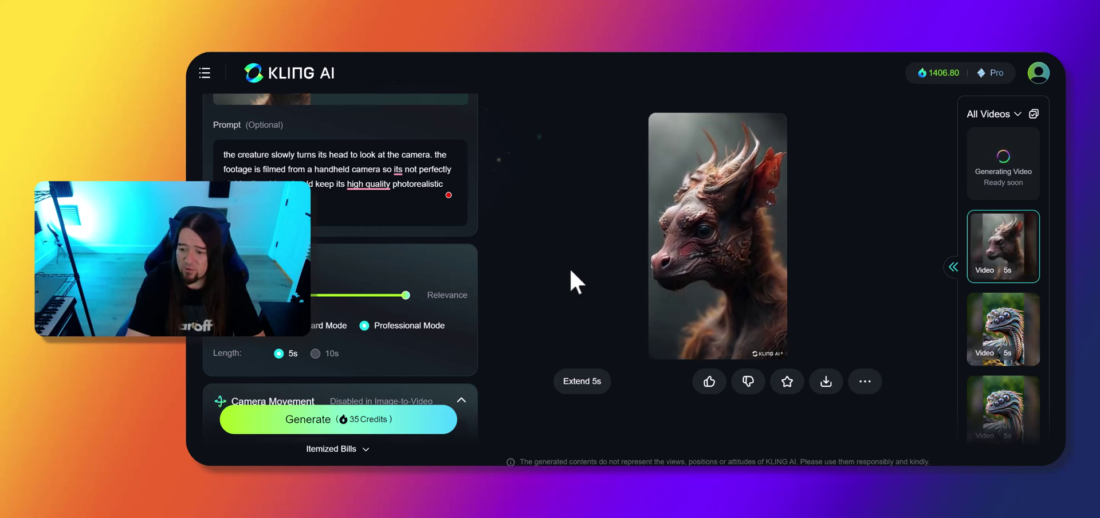
pyautogui.moveTo(781, 338)
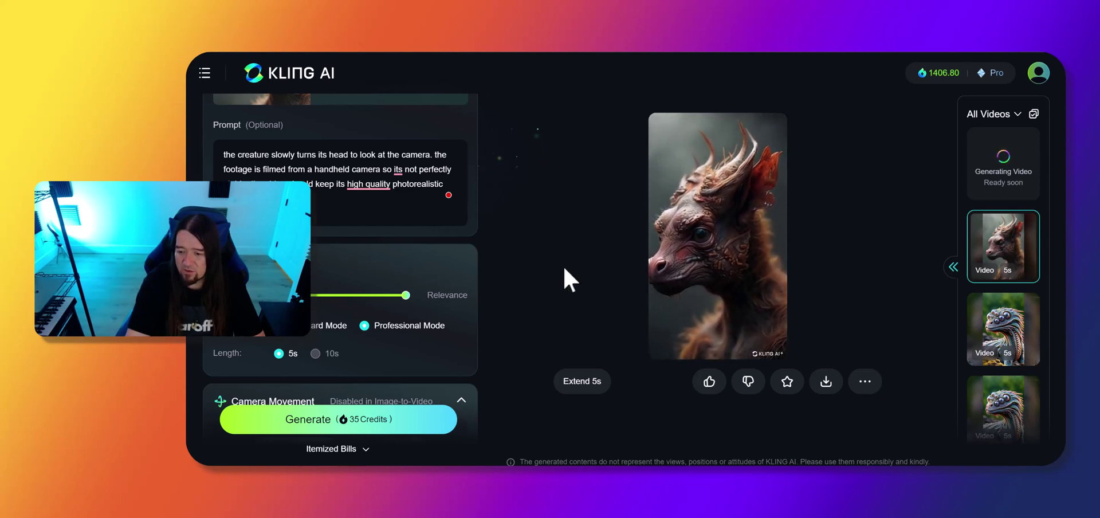
pyautogui.moveTo(670, 260)
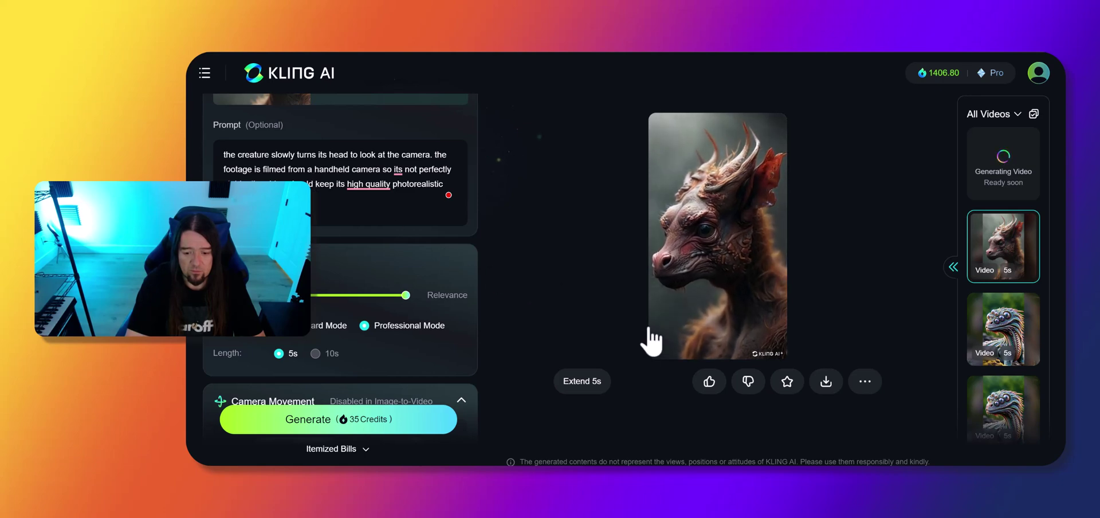
pyautogui.moveTo(593, 385)
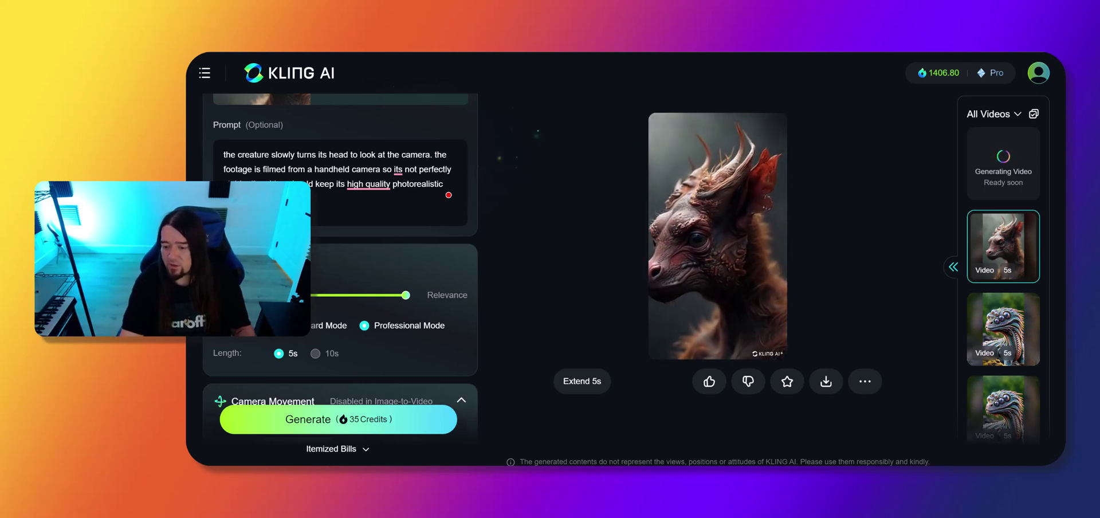
pyautogui.moveTo(758, 136)
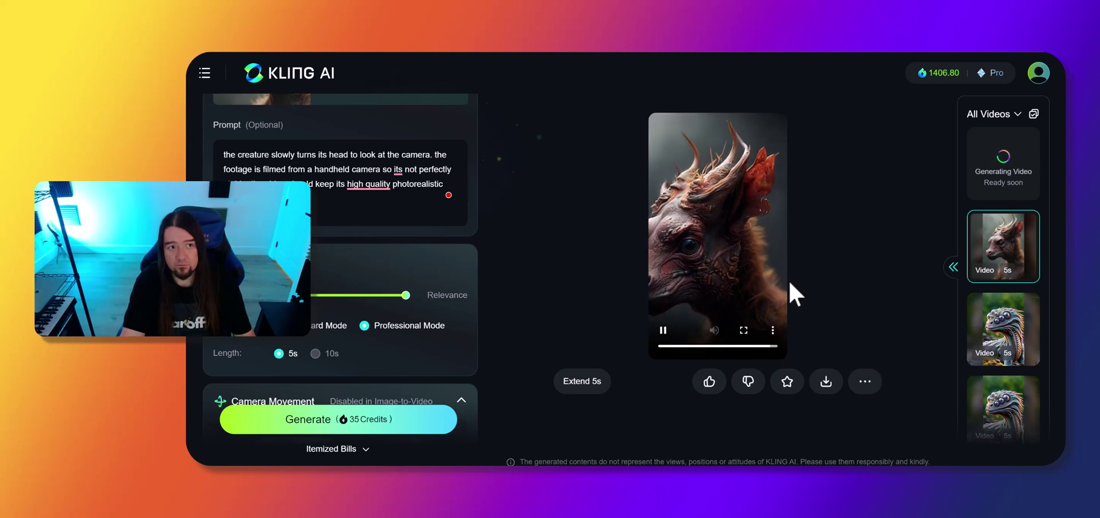
# Check the Pro plan and credit expiry details and the horned creature video's watermark download options.
pyautogui.moveTo(994, 78)
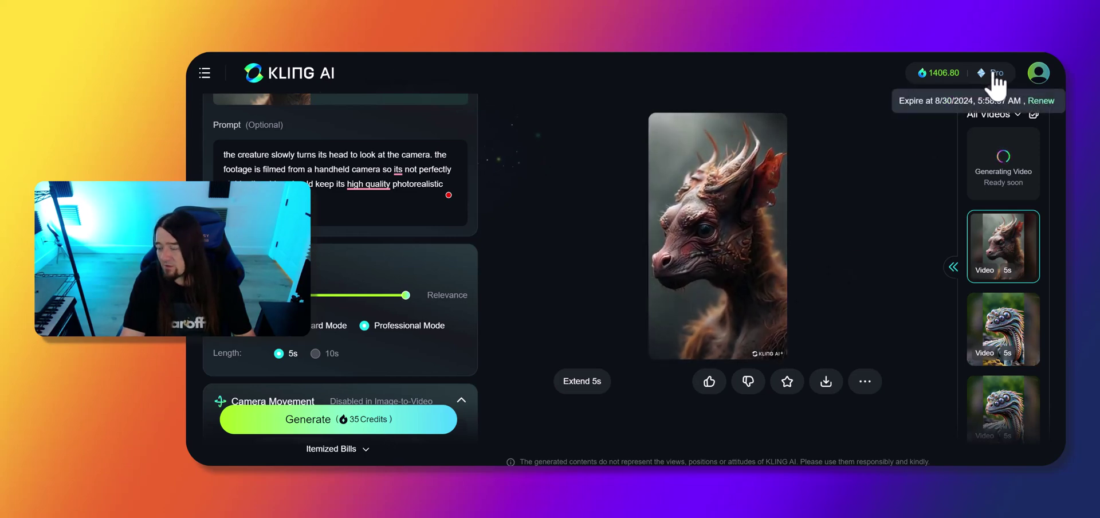
pyautogui.moveTo(944, 80)
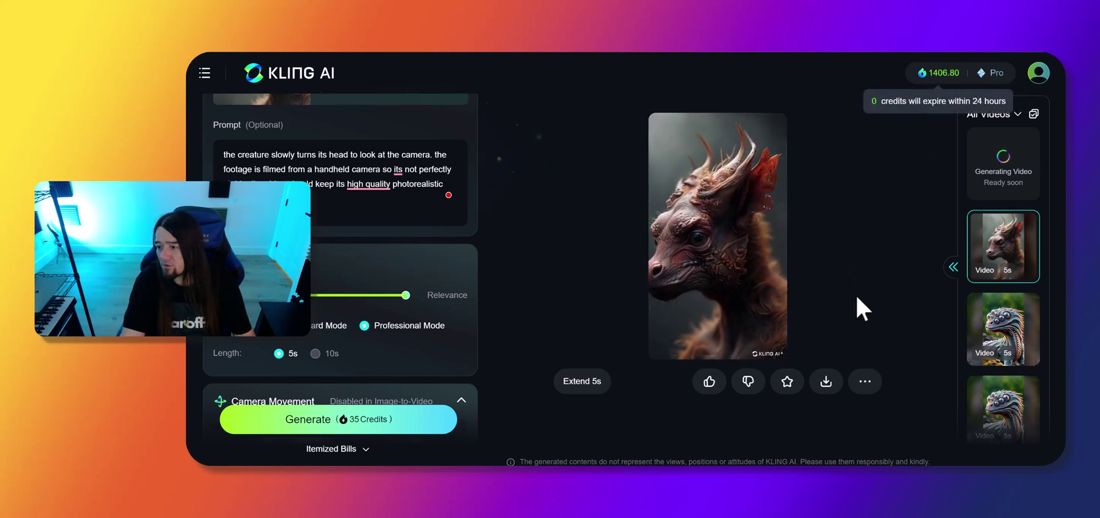
pyautogui.moveTo(827, 383)
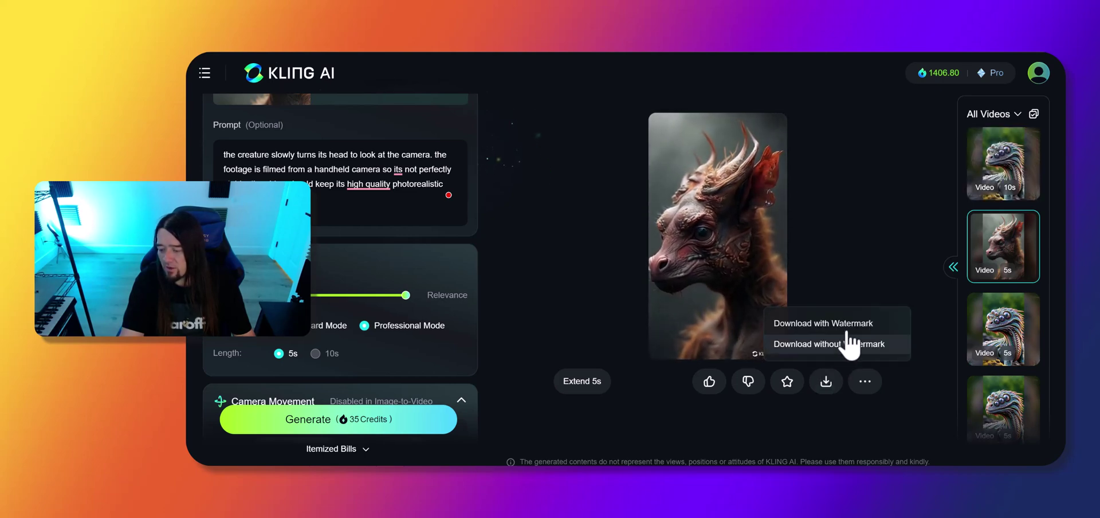
# Open the extended 10-second multi-eyed creature video and play it.
pyautogui.click(995, 163)
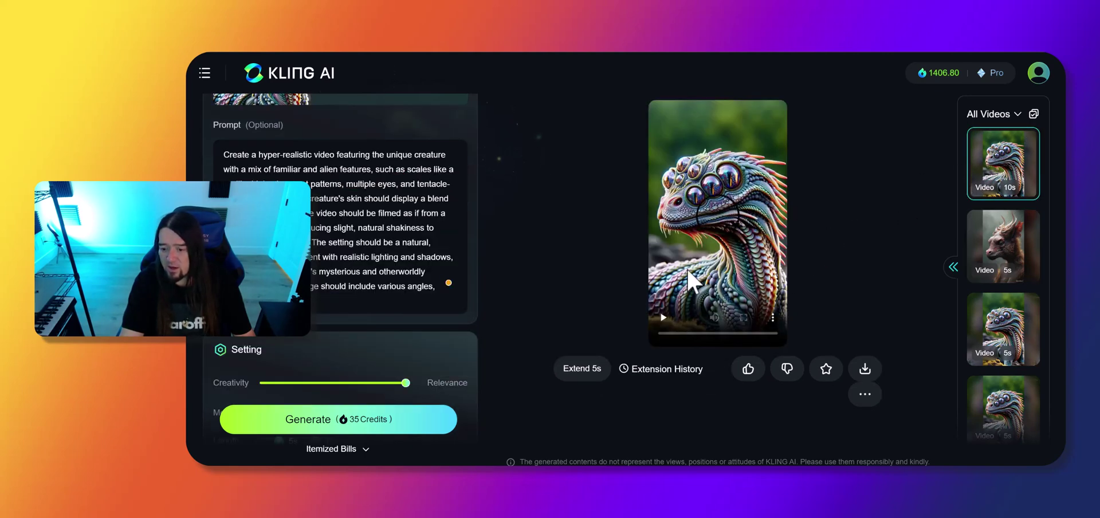
pyautogui.click(663, 316)
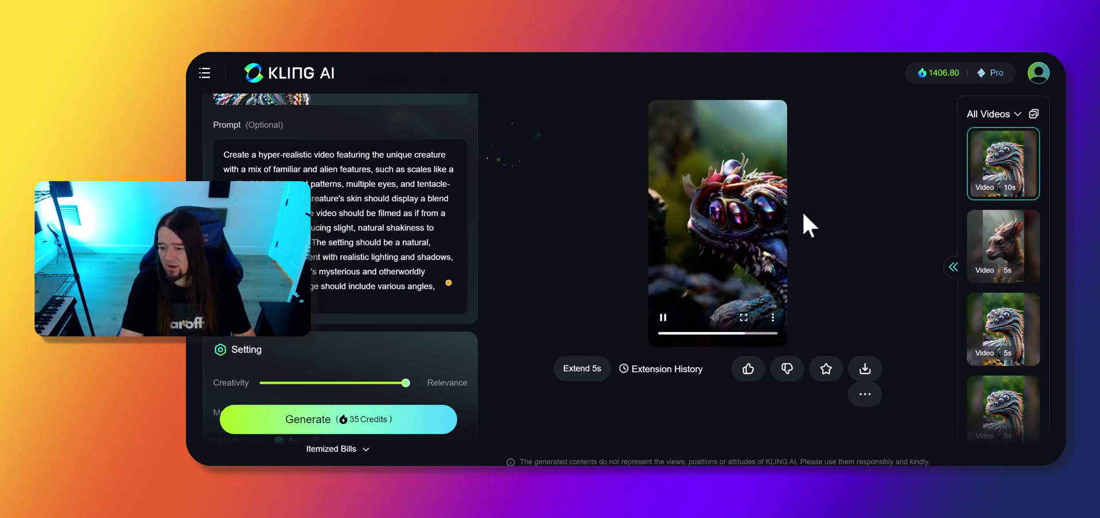
# Find the earlier 5-second furry dragon forest video in the video history and watch it.
pyautogui.scroll(-3, 991, 324)
pyautogui.scroll(-3, 991, 323)
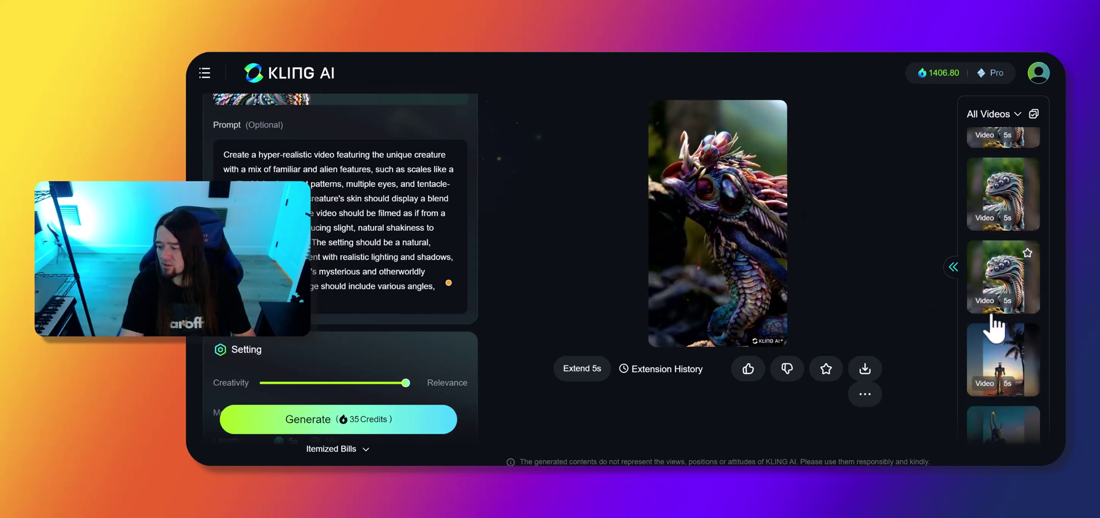
pyautogui.scroll(-5, 1001, 321)
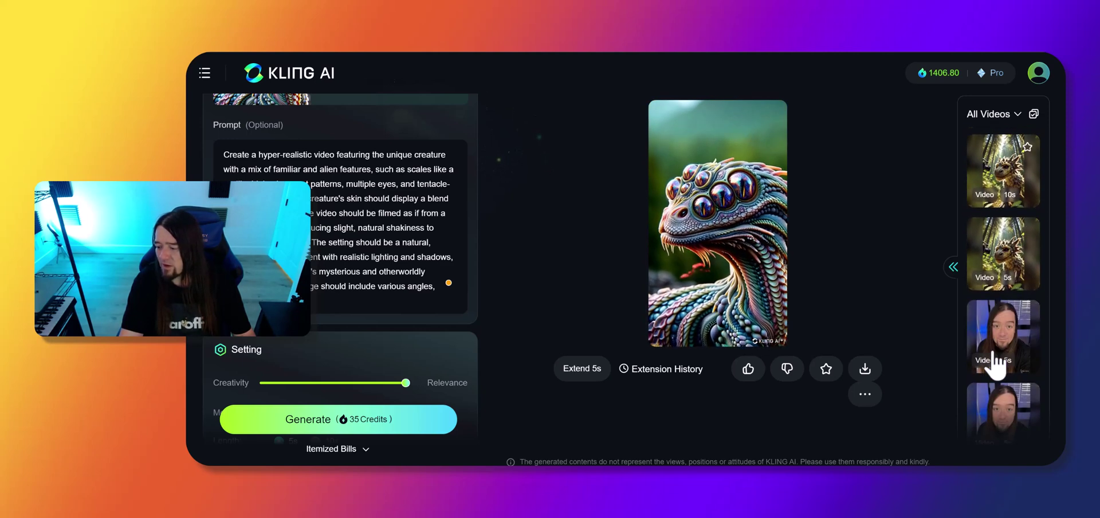
pyautogui.click(974, 282)
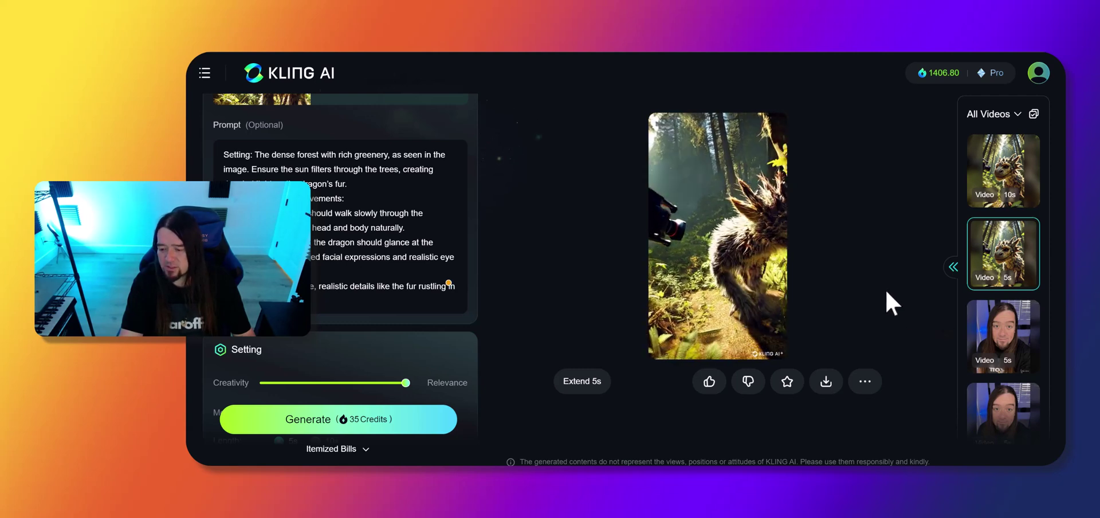
pyautogui.moveTo(730, 262)
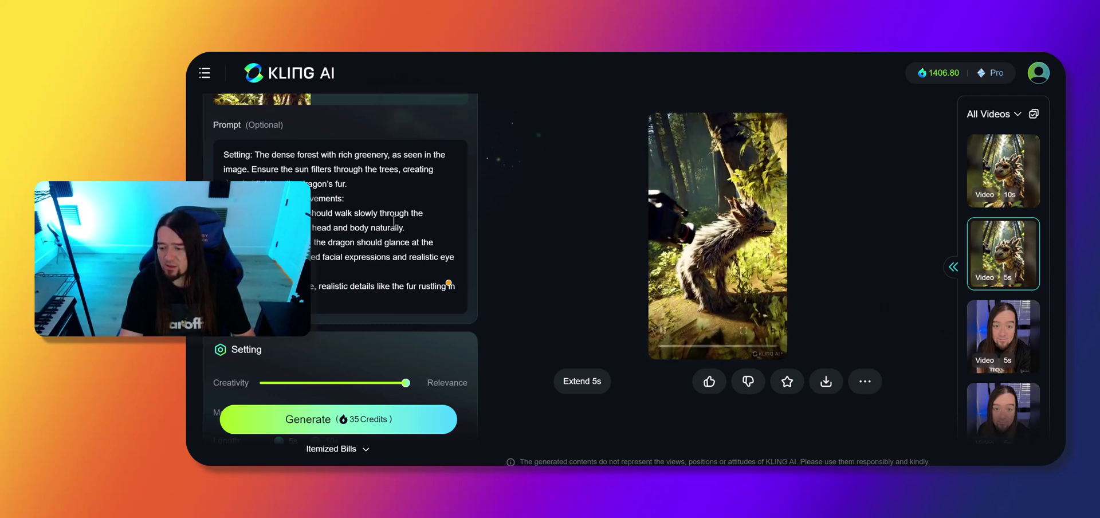
# Read through the forest dragon video's full prompt, generation settings and negative prompt.
pyautogui.scroll(-5, 319, 201)
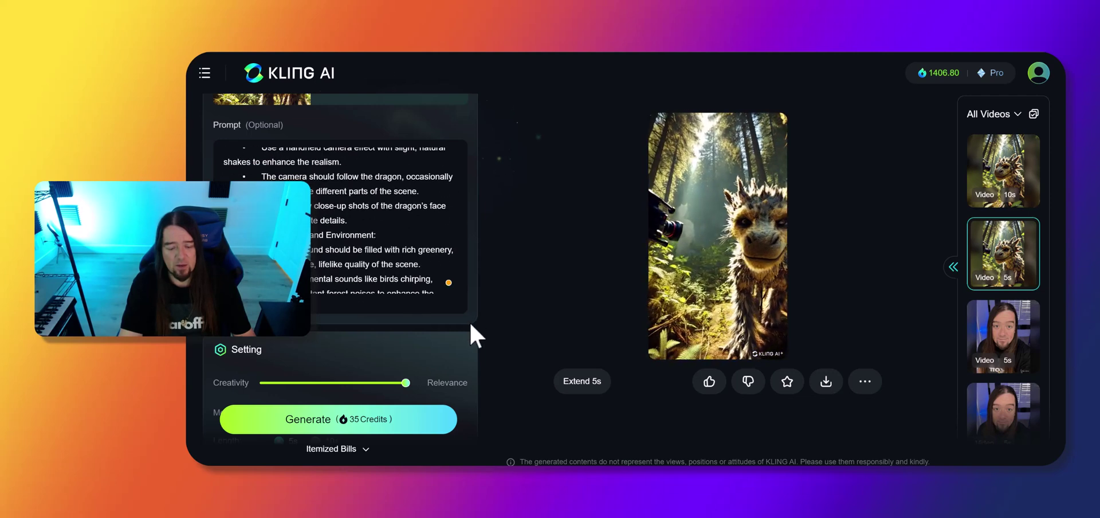
pyautogui.scroll(-3, 470, 322)
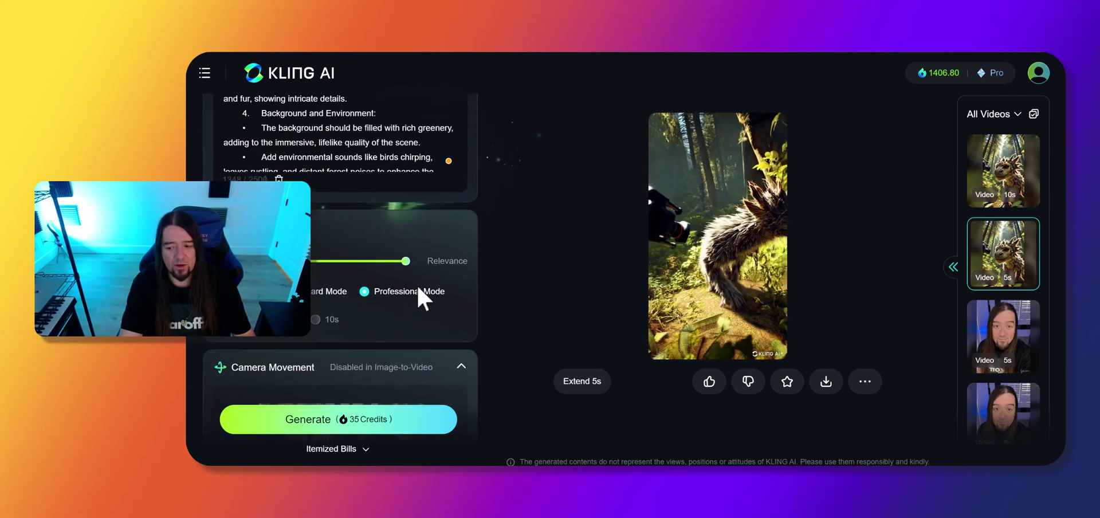
pyautogui.scroll(-5, 424, 324)
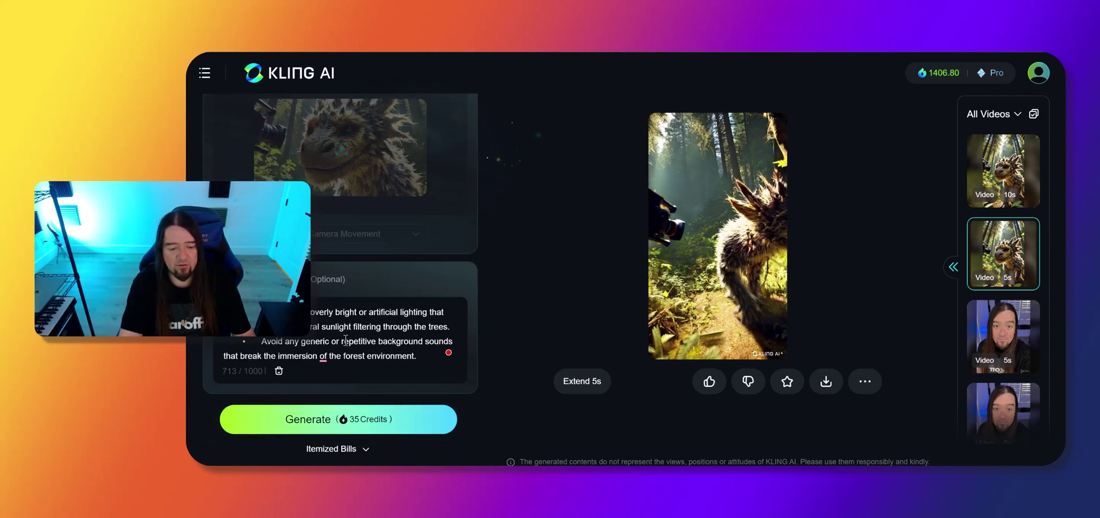
# Finish reading the forest dragon video's negative prompt and open its 10-second extended version.
pyautogui.scroll(-2, 363, 347)
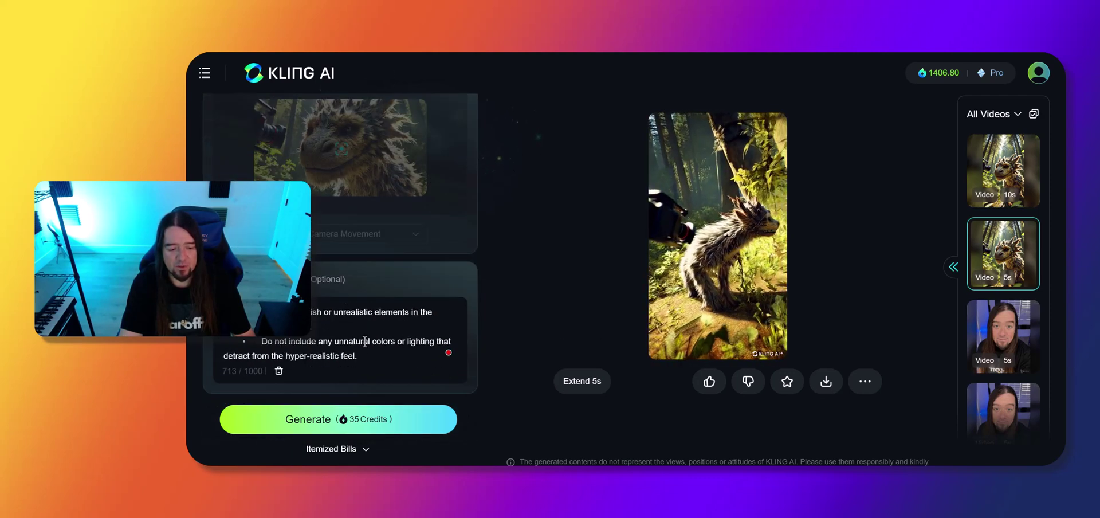
pyautogui.scroll(5, 363, 347)
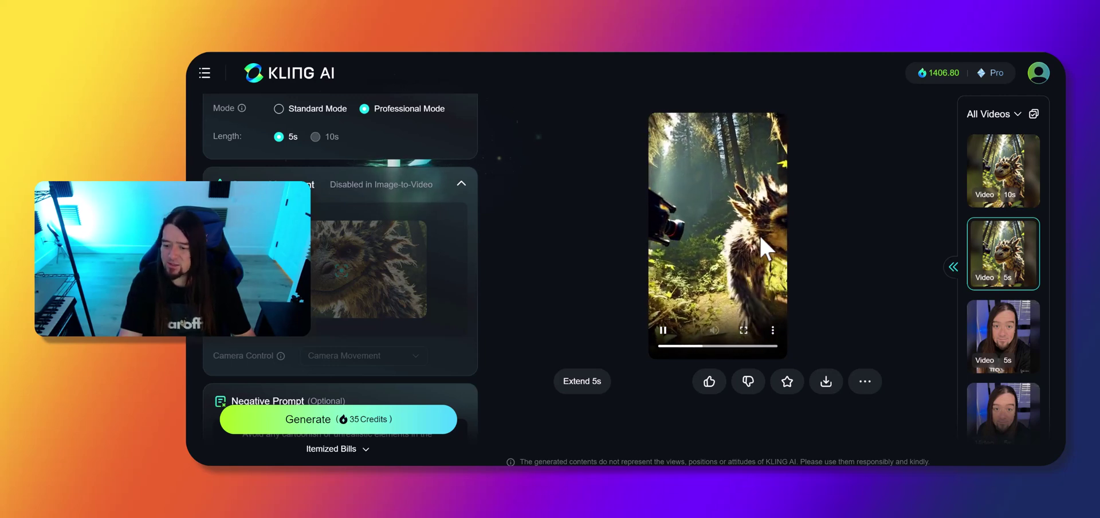
pyautogui.click(1010, 167)
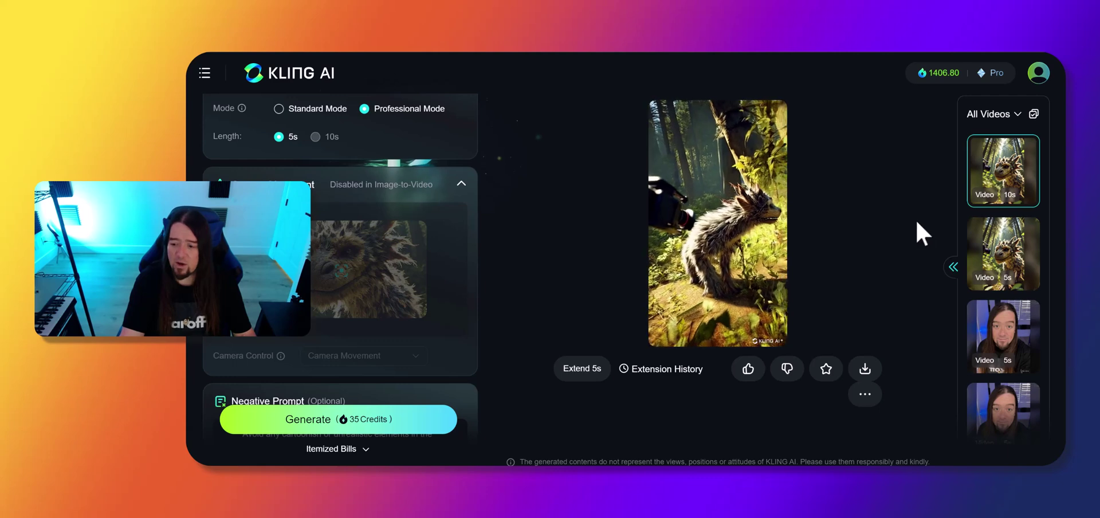
# Find the 19-second and 28-second extensions of the forest dragon video in the video history and watch them.
pyautogui.scroll(2, 987, 235)
pyautogui.scroll(2, 985, 229)
pyautogui.click(1002, 323)
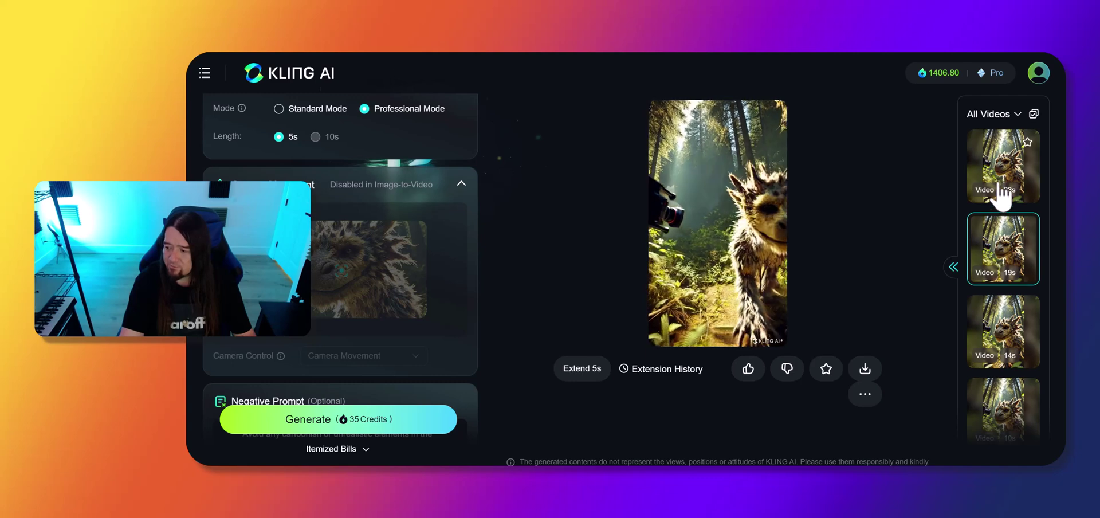
pyautogui.scroll(2, 1002, 195)
pyautogui.scroll(-1, 1007, 260)
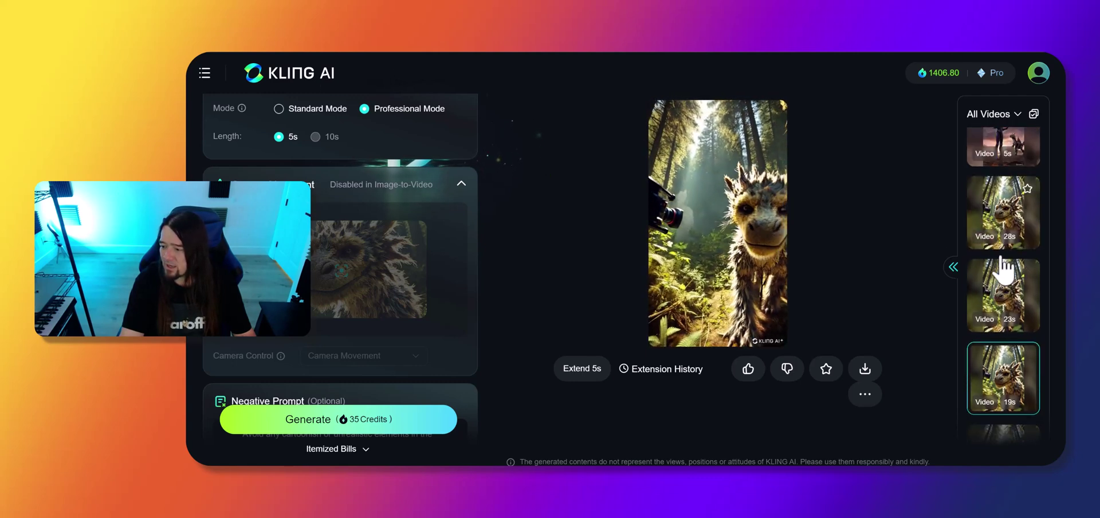
pyautogui.scroll(3, 1000, 216)
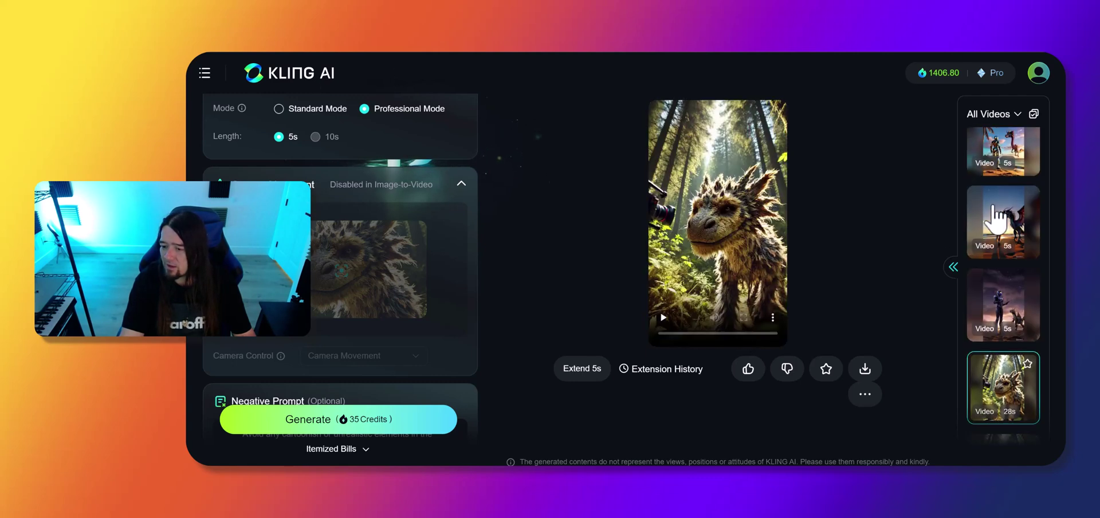
# Open the two 5-second beach videos of an armored figure with a dragon, the dusk one and the winged-dragon one, and watch them.
pyautogui.click(997, 303)
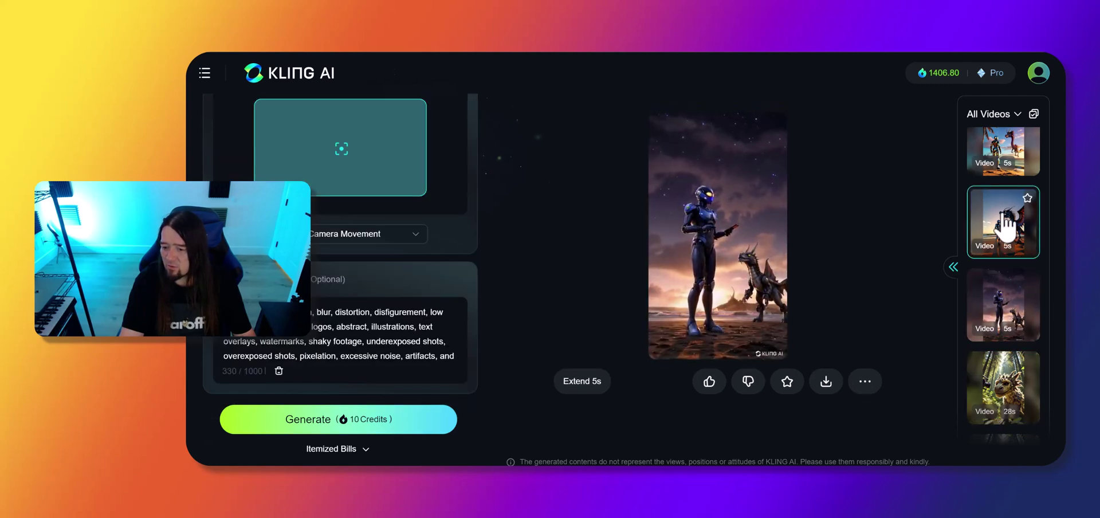
pyautogui.click(1007, 229)
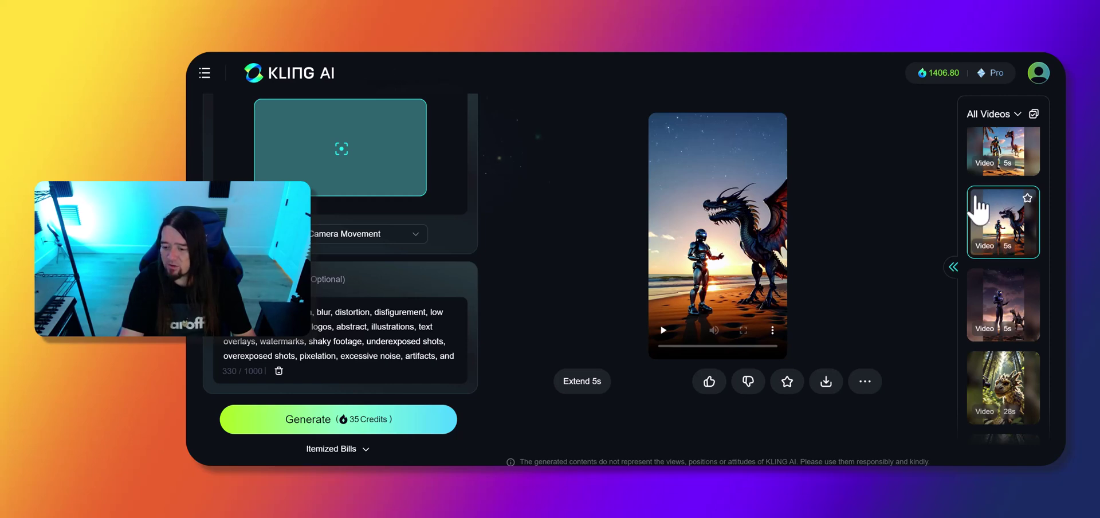
pyautogui.scroll(3, 996, 286)
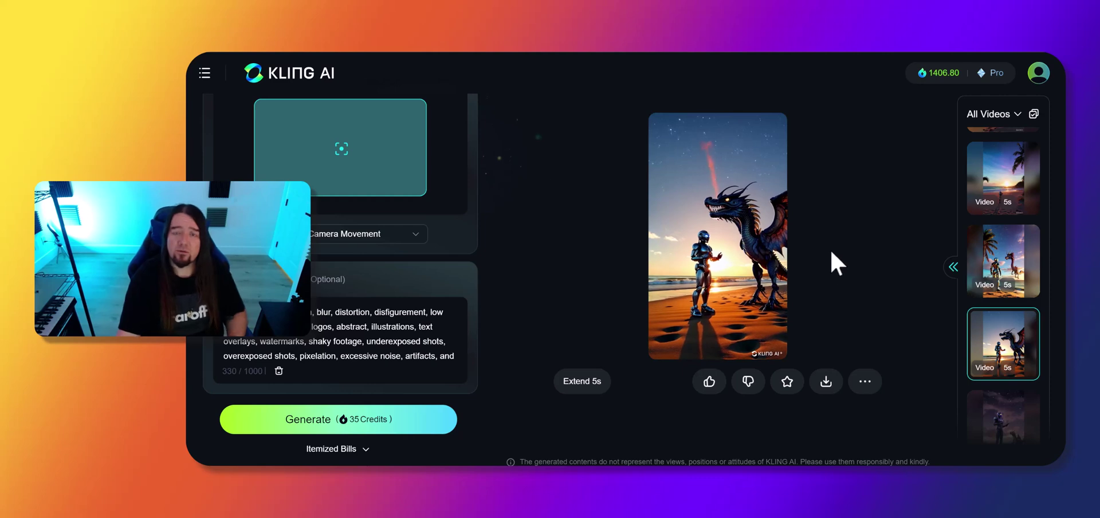
pyautogui.moveTo(688, 163)
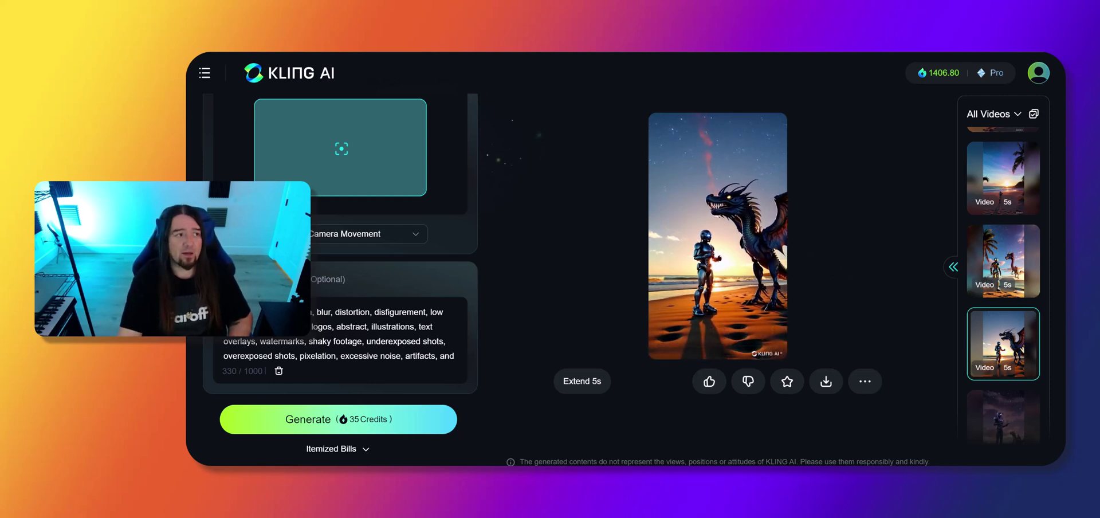